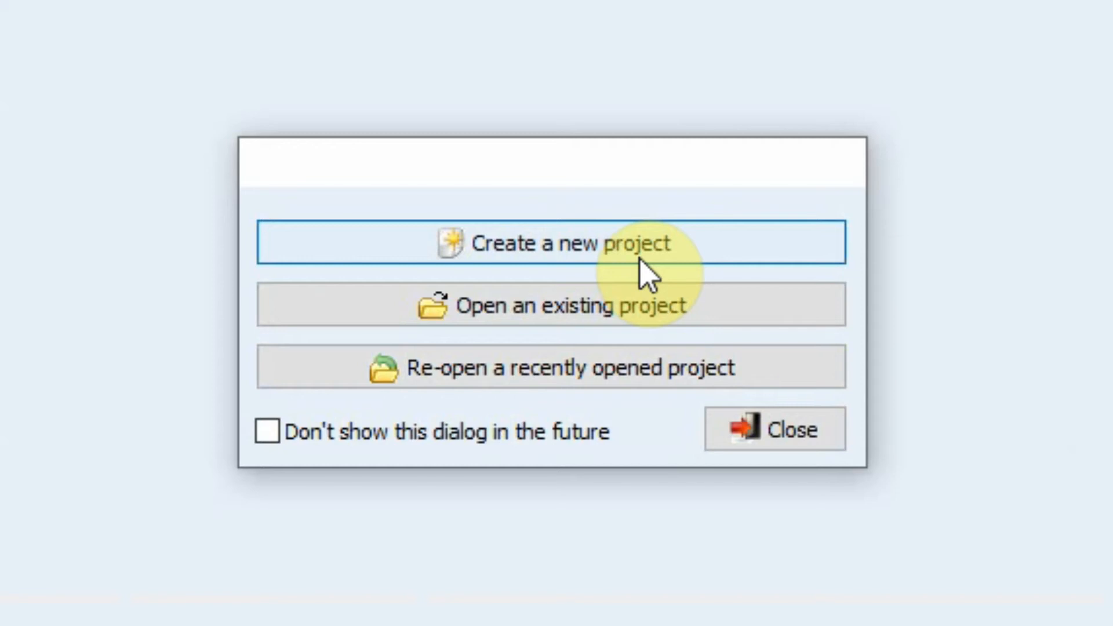
Create a new project from a list of documents/images and browse to the All Papers folder under Research > Servant Leadership
left_click(641, 259)
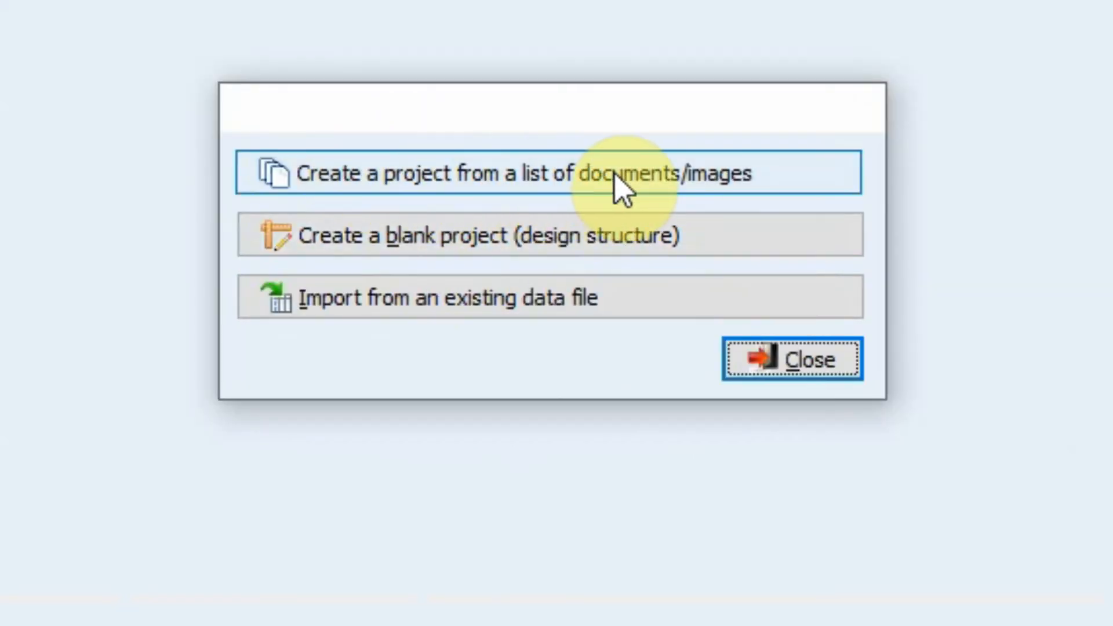
left_click(665, 177)
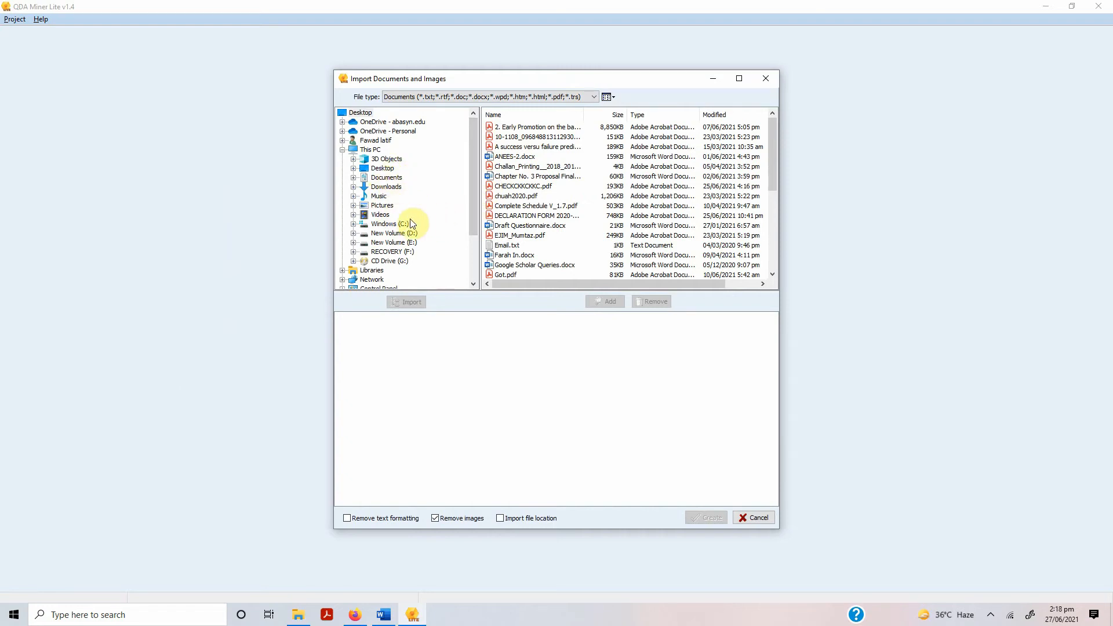
scroll(420, 224, "down", 3)
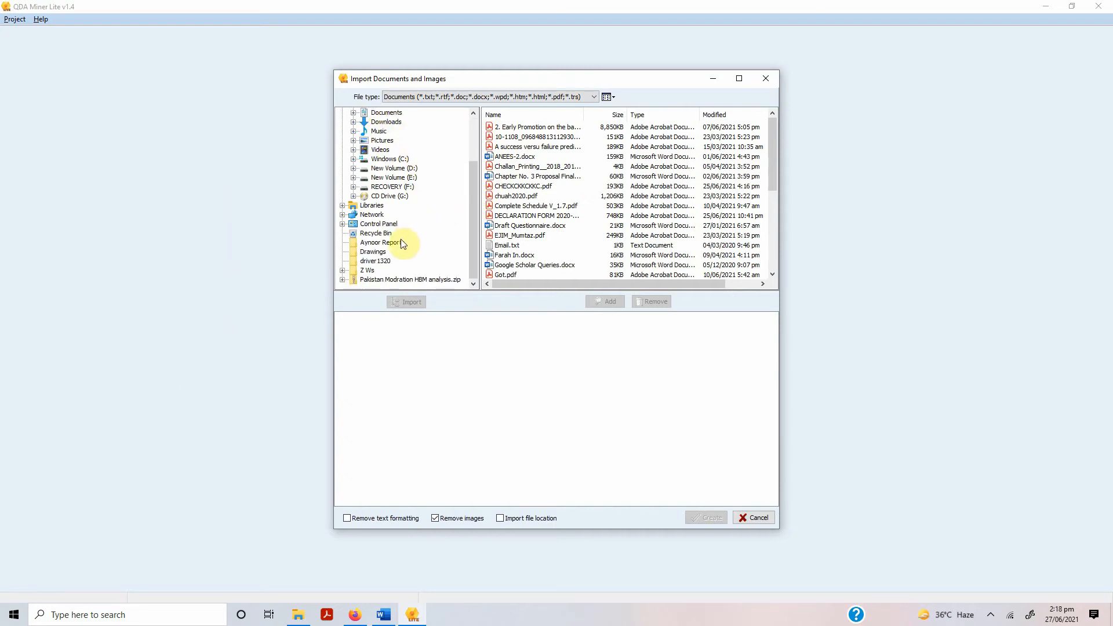
scroll(401, 243, "up", 3)
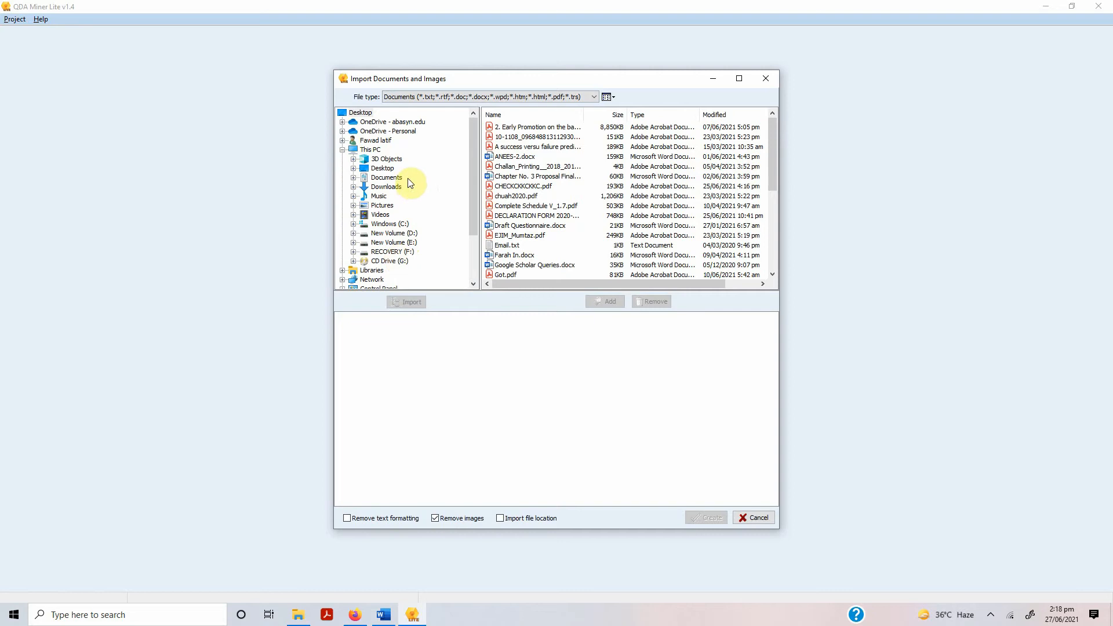
left_click(355, 223)
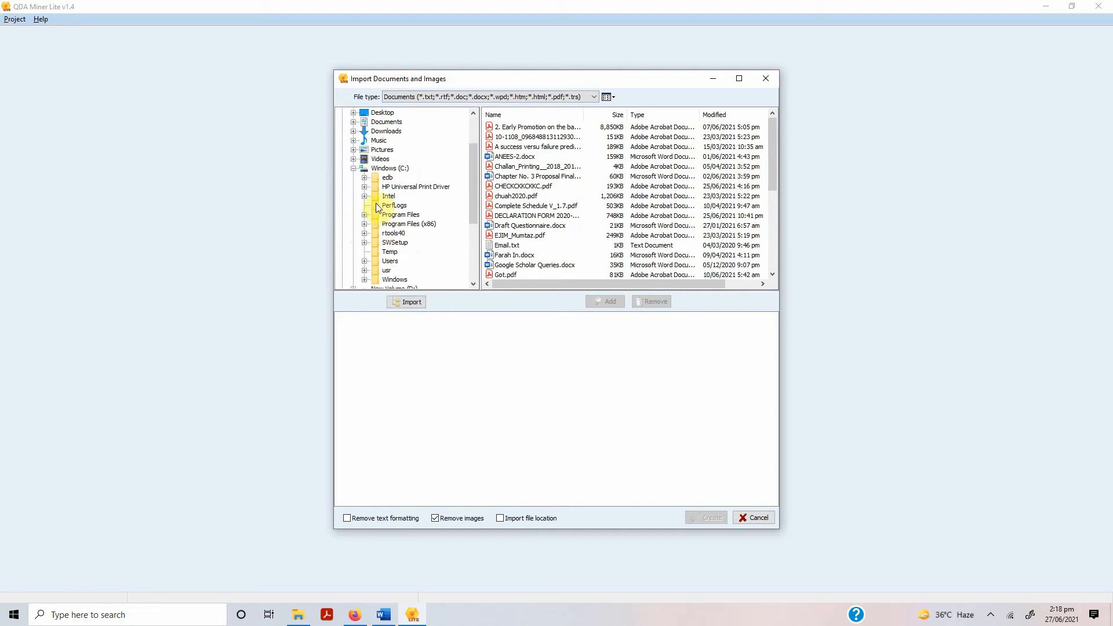
left_click(396, 233)
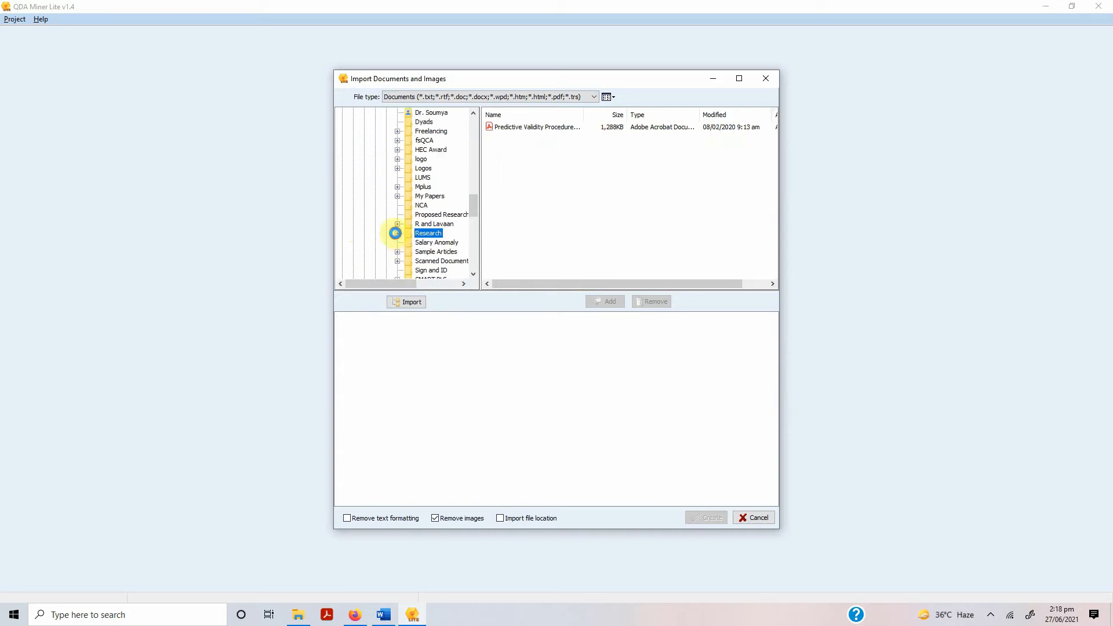
left_click(410, 251)
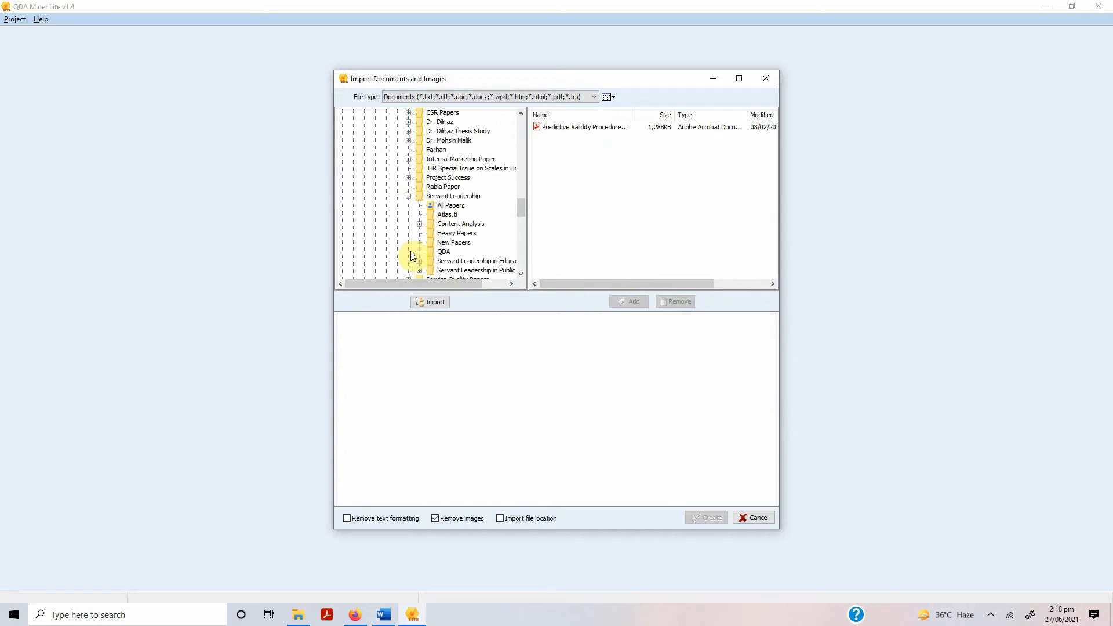
left_click(452, 205)
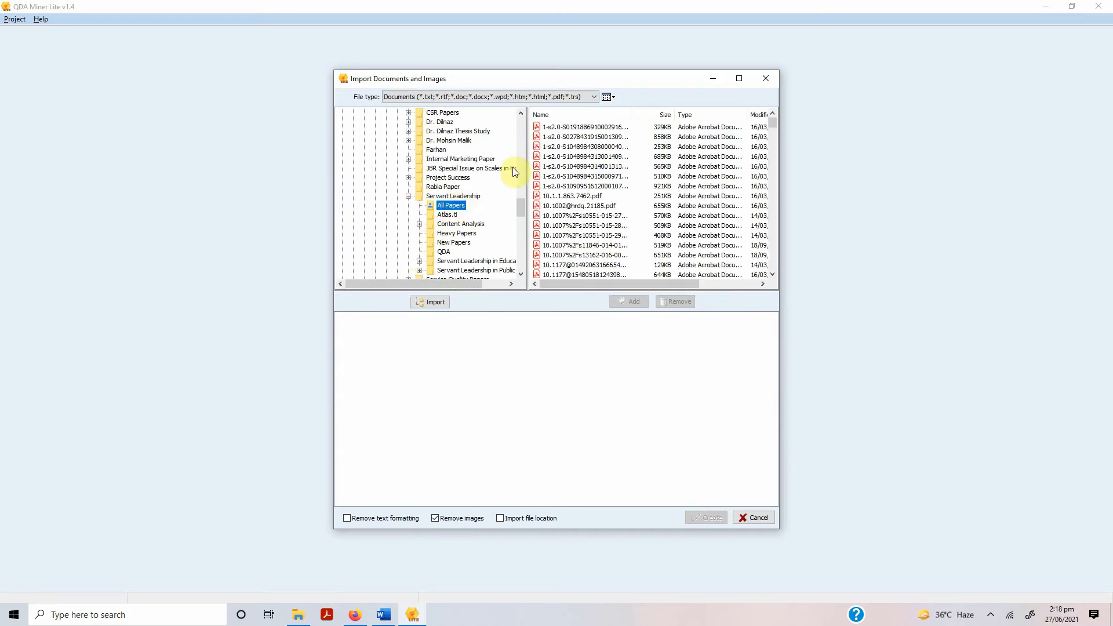
left_click(569, 155)
left_click(568, 147)
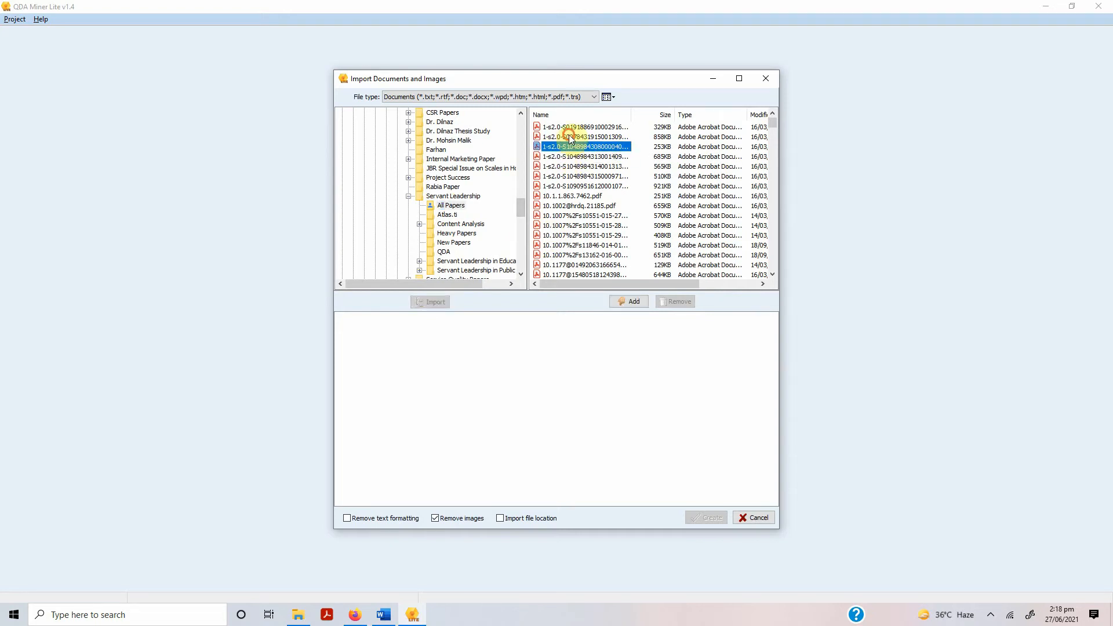
left_click(568, 157)
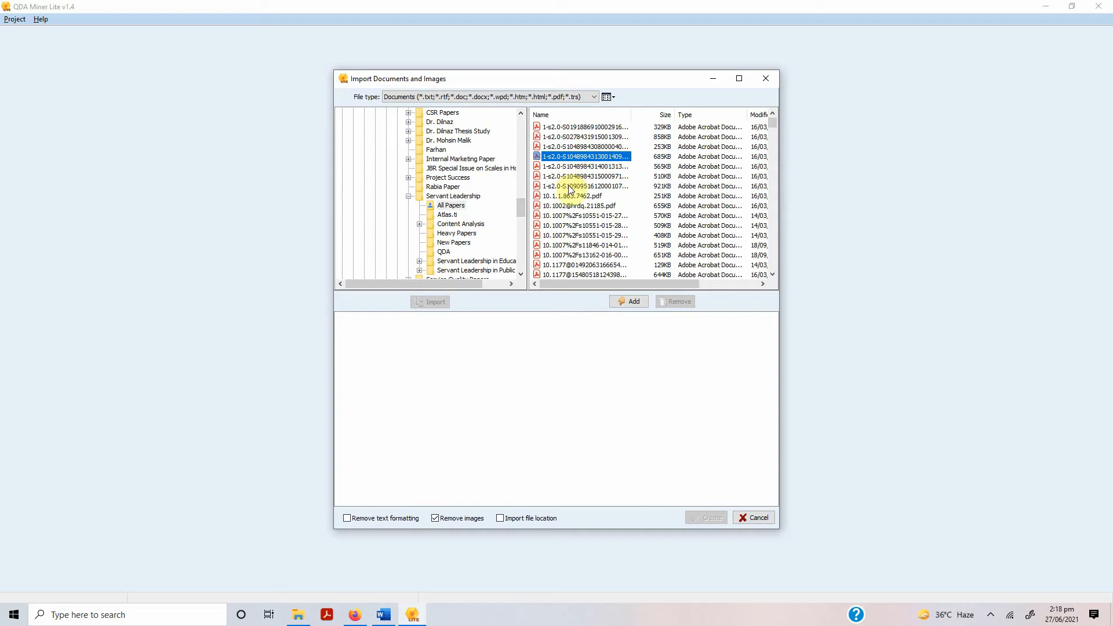
left_click(569, 166)
left_click(569, 186, "ctrl")
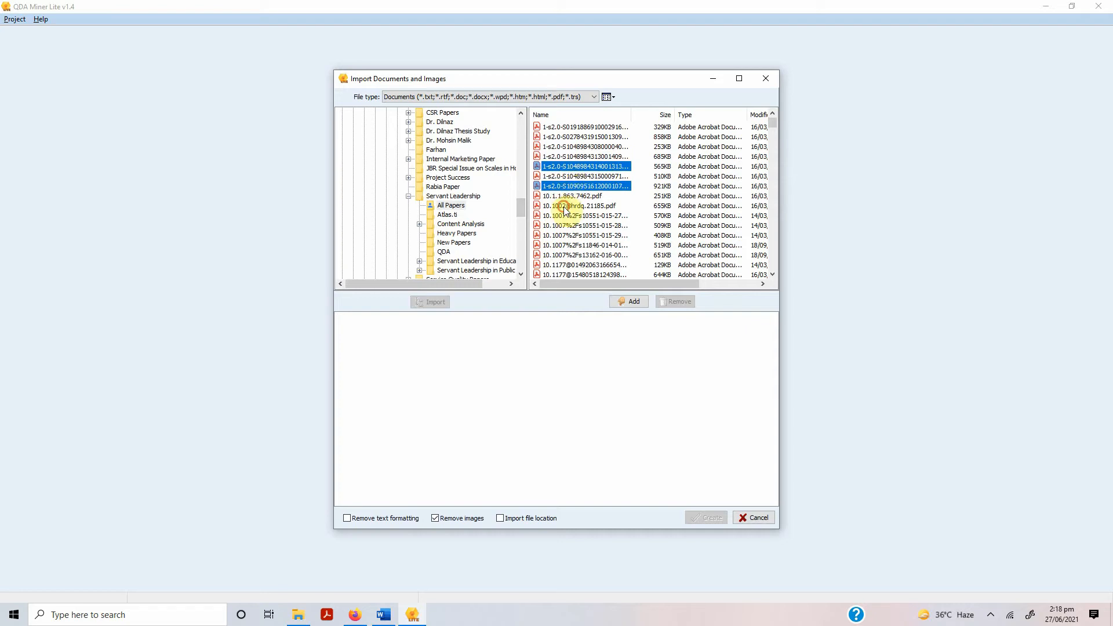
left_click(567, 206, "ctrl")
left_click(565, 236, "ctrl")
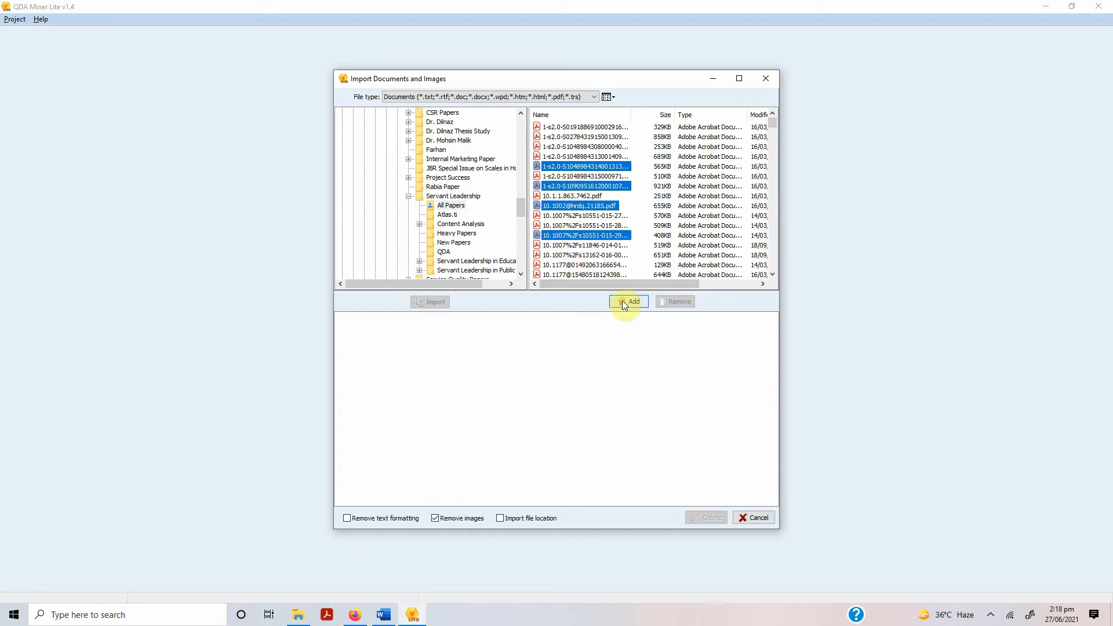
Import all Acrobat PDF files from the All Papers folder, including its subfolders, into the project's document list
left_click(456, 207)
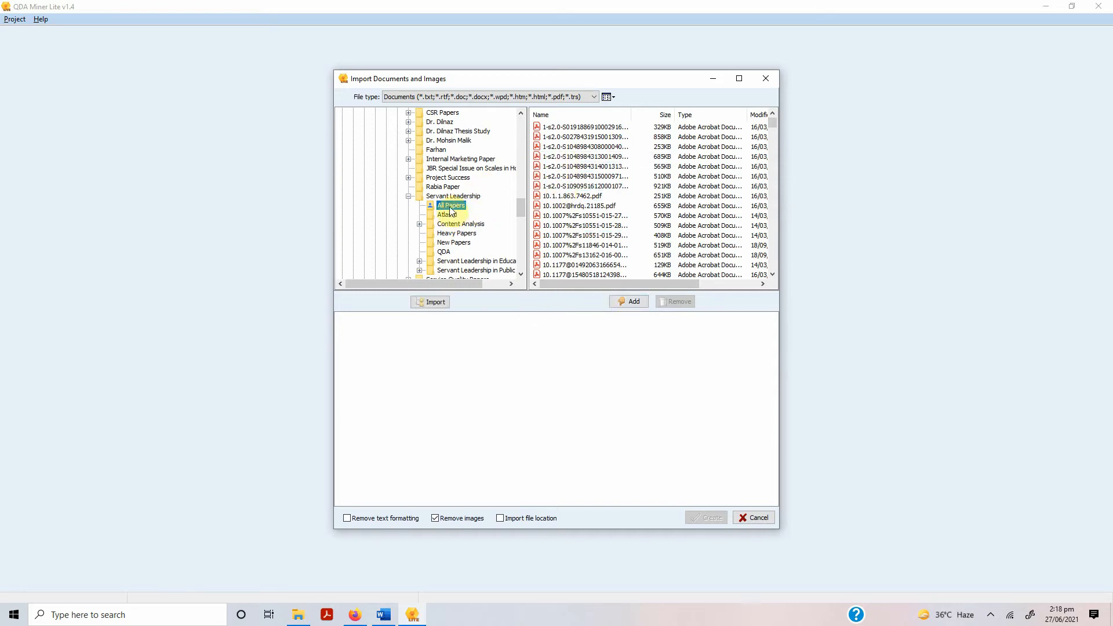
left_click(430, 303)
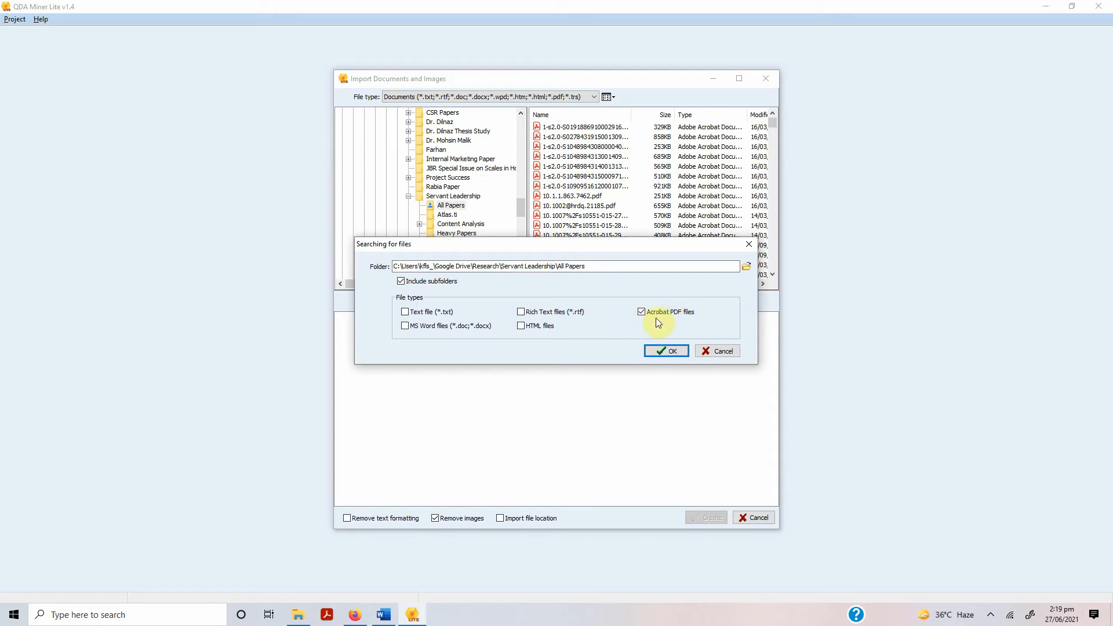
left_click(665, 352)
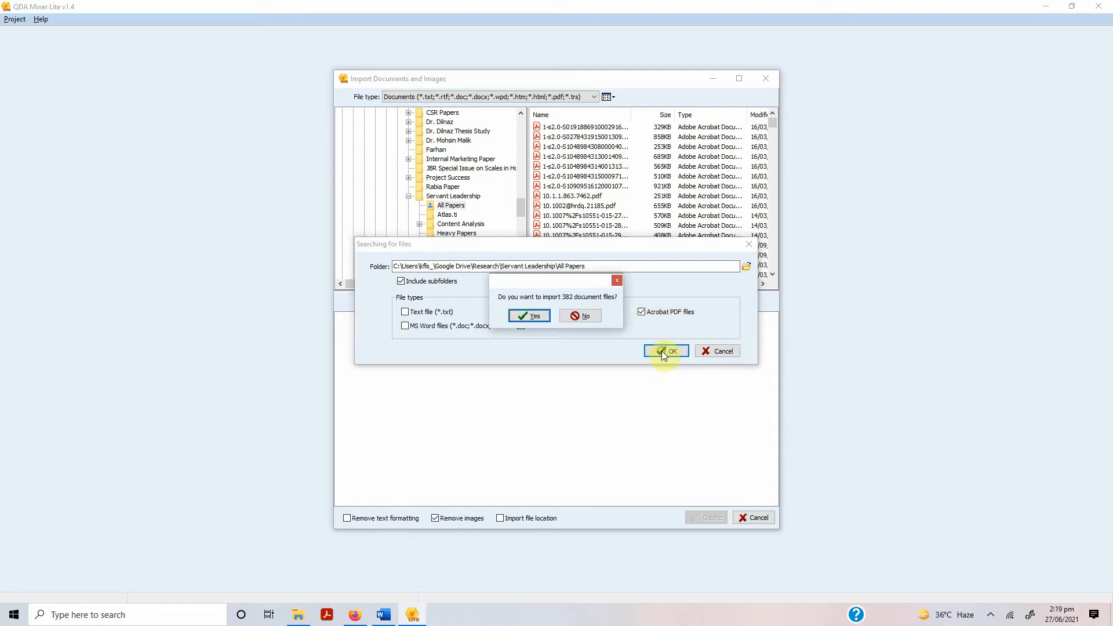
left_click(534, 317)
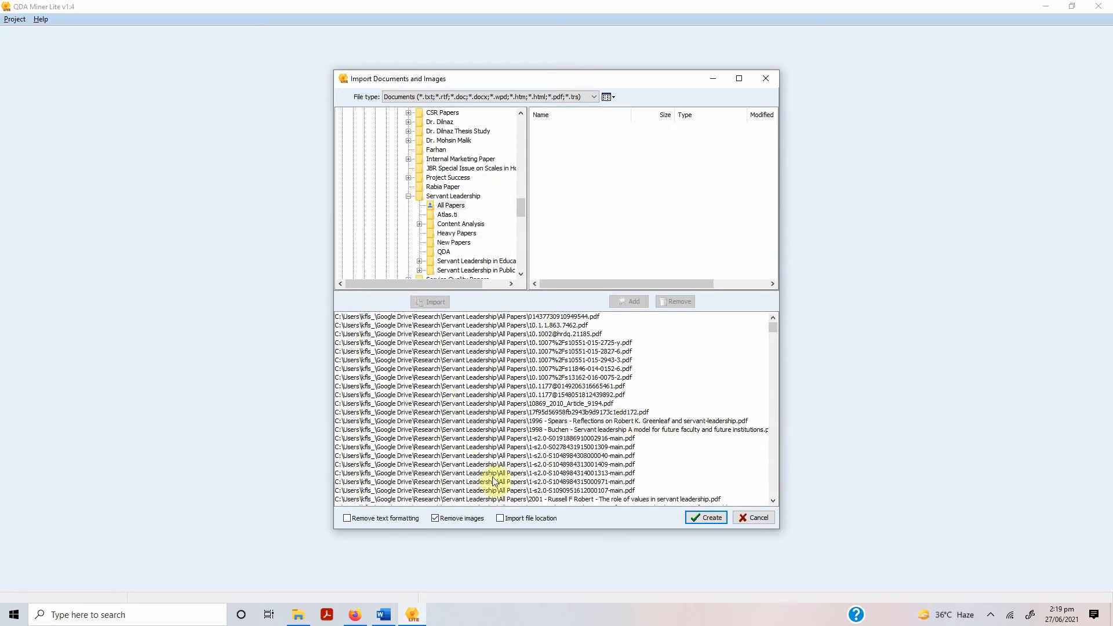
Start creating the project and set its save location to the Scenario Based Literature Search using QDA folder in YouTube Videos on drive E
left_click(700, 516)
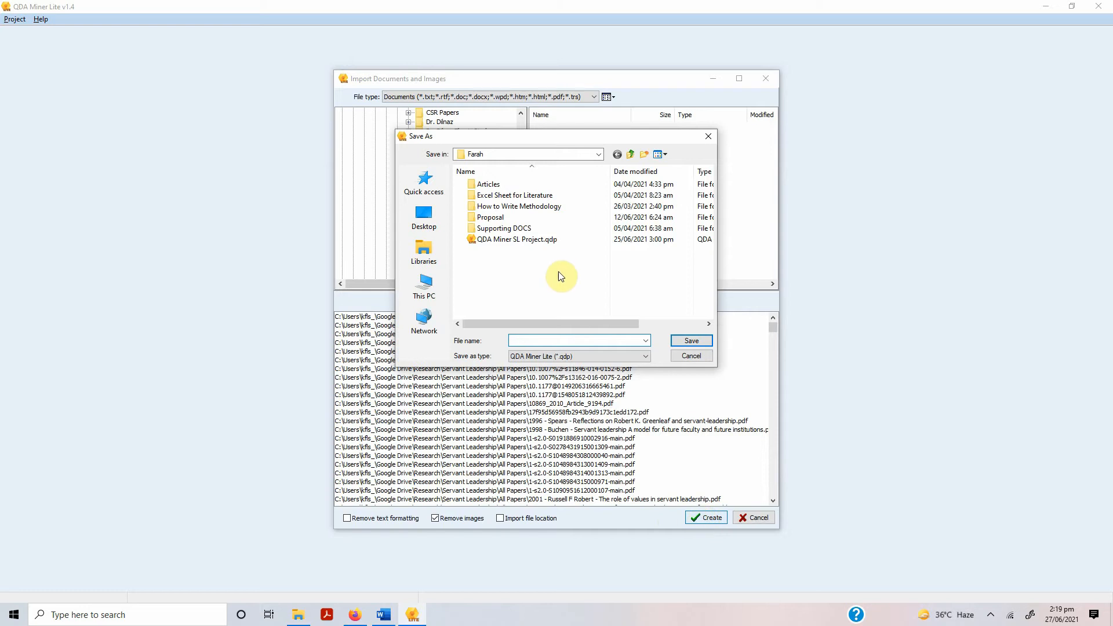
left_click(486, 154)
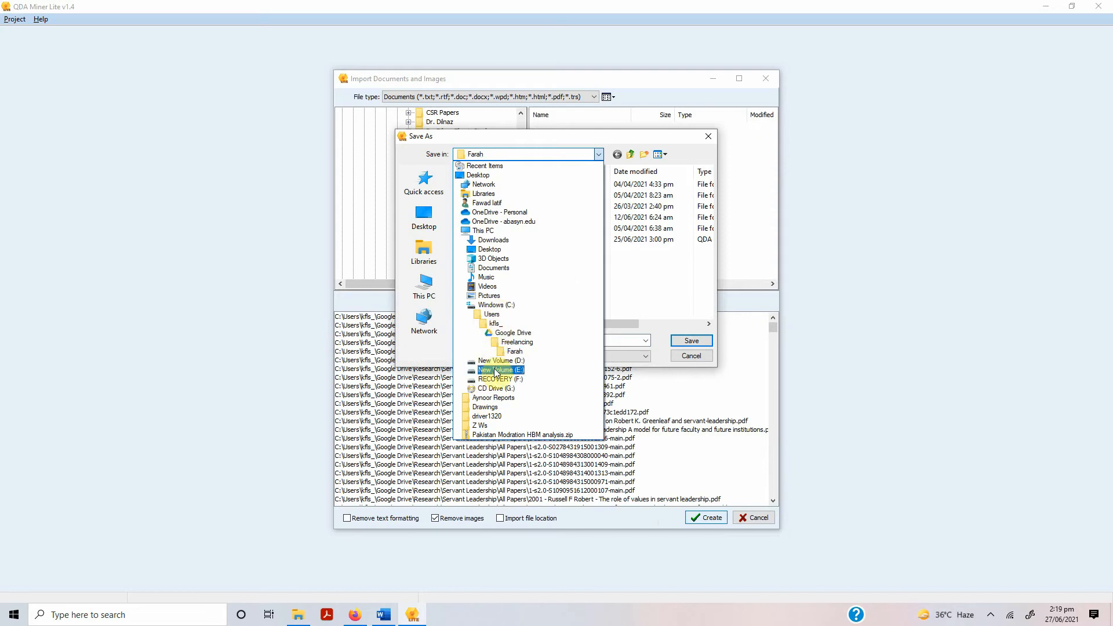
left_click(500, 370)
left_click(495, 254)
scroll(494, 253, "down", 5)
left_click(496, 254)
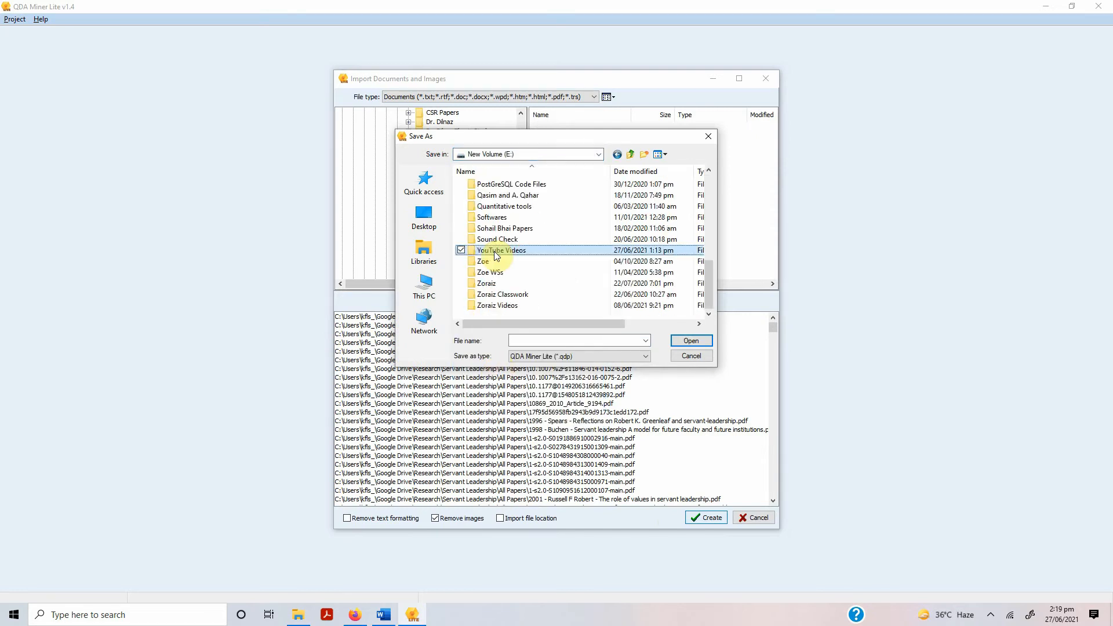
double_click(497, 254)
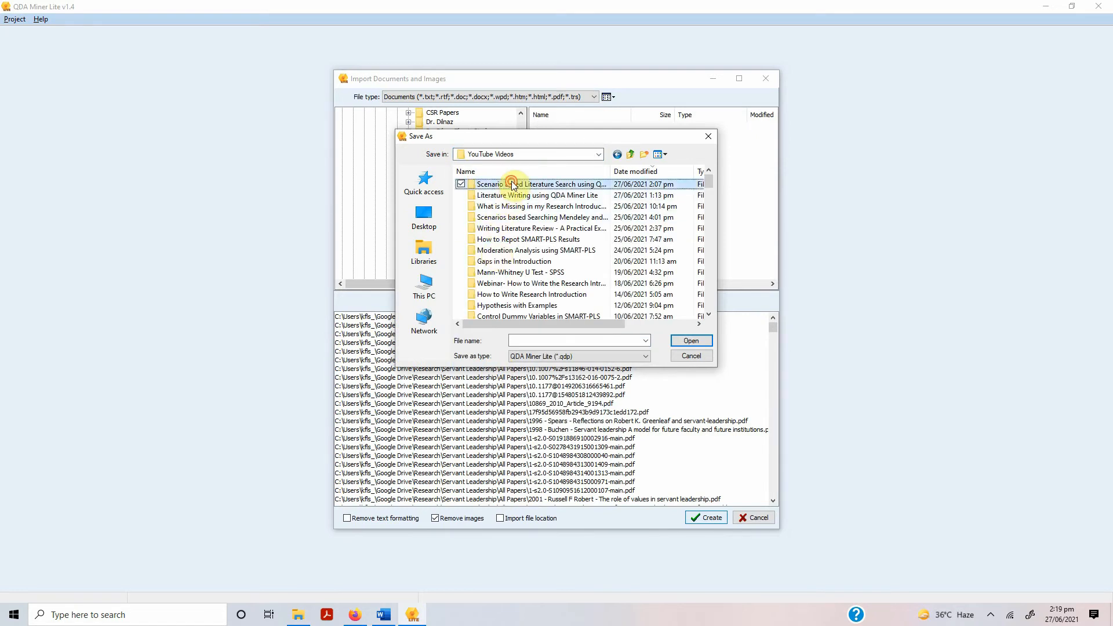
double_click(485, 184)
Save the project over the existing QDA Miner SL Project.qdp and dismiss the import report
left_click(539, 185)
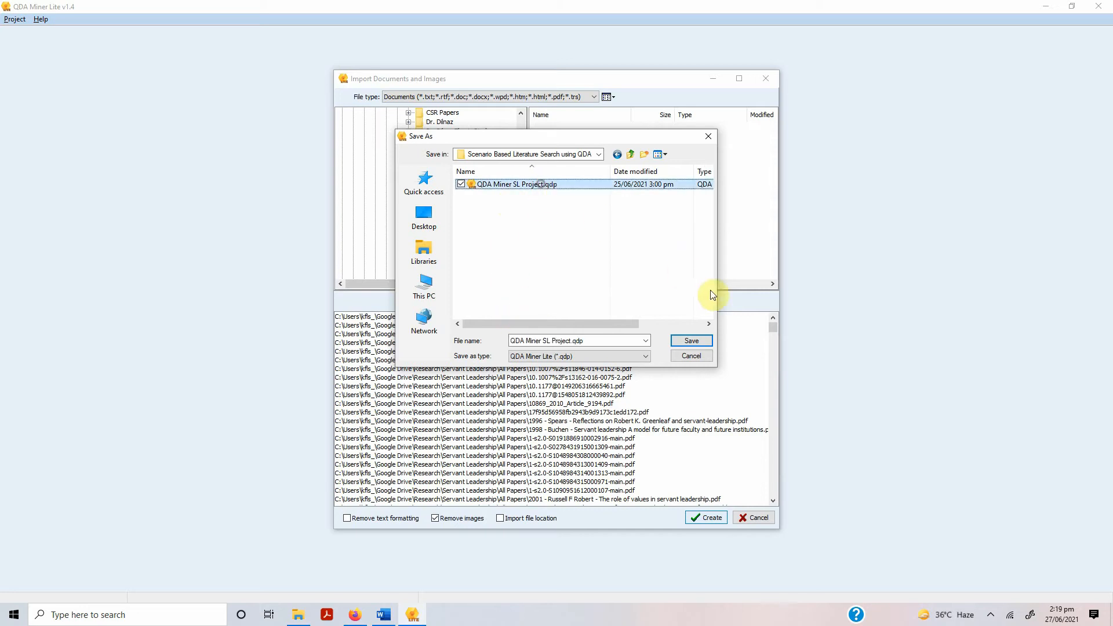
left_click(691, 341)
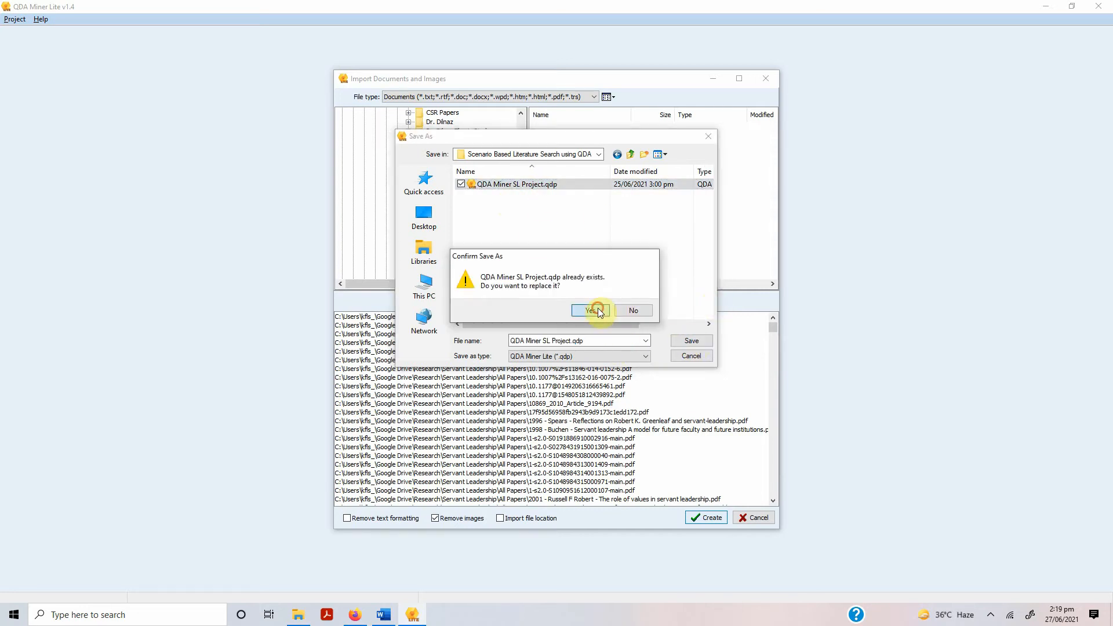
left_click(597, 308)
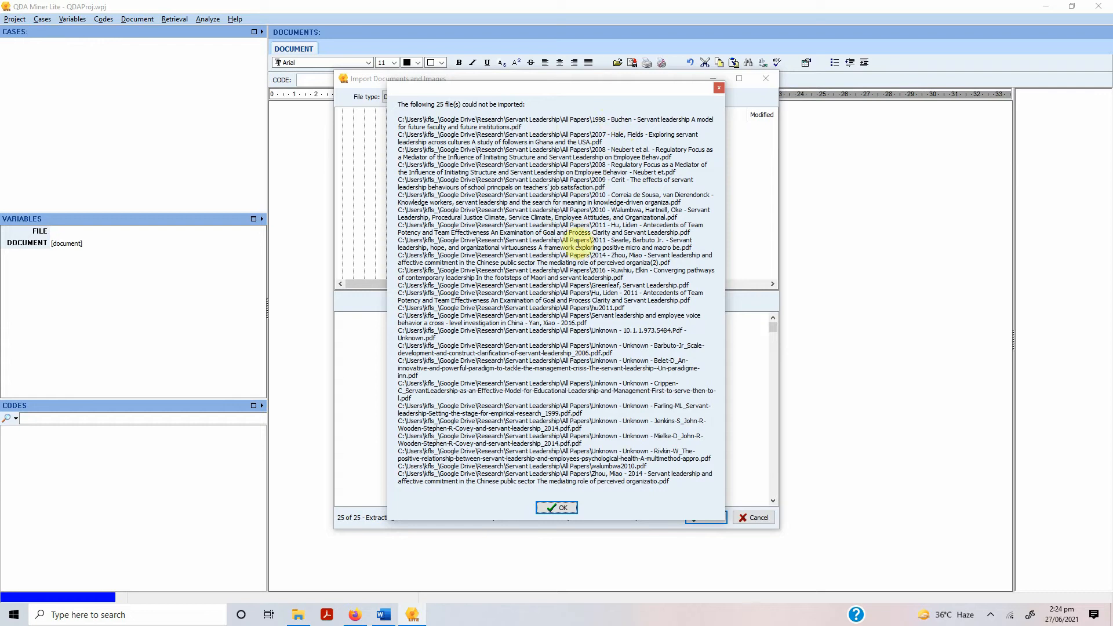
left_click(556, 509)
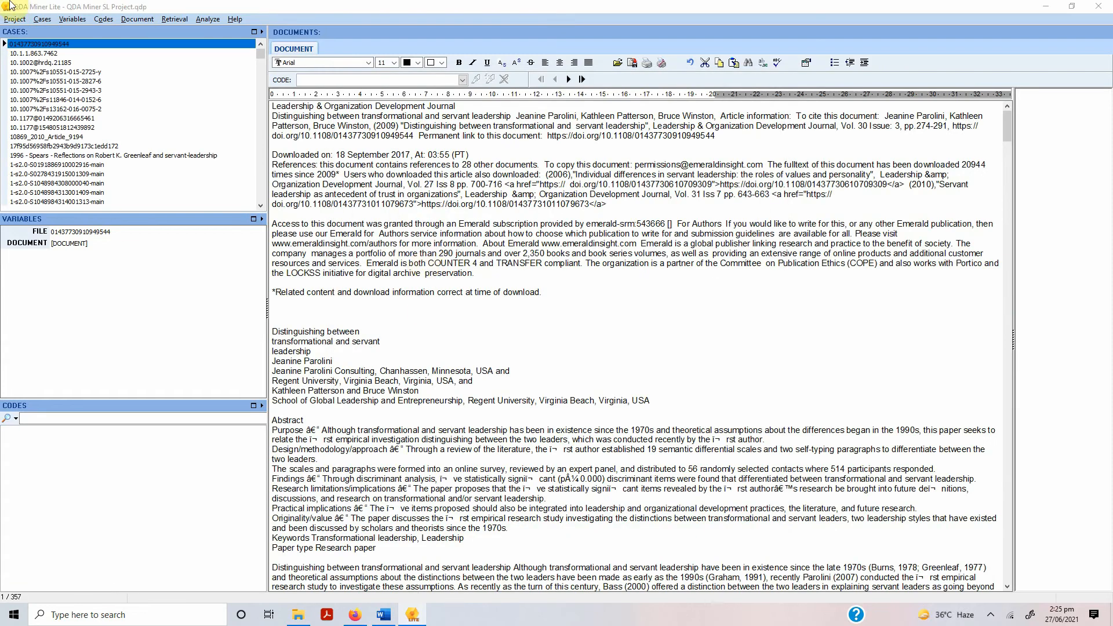
left_click(36, 118)
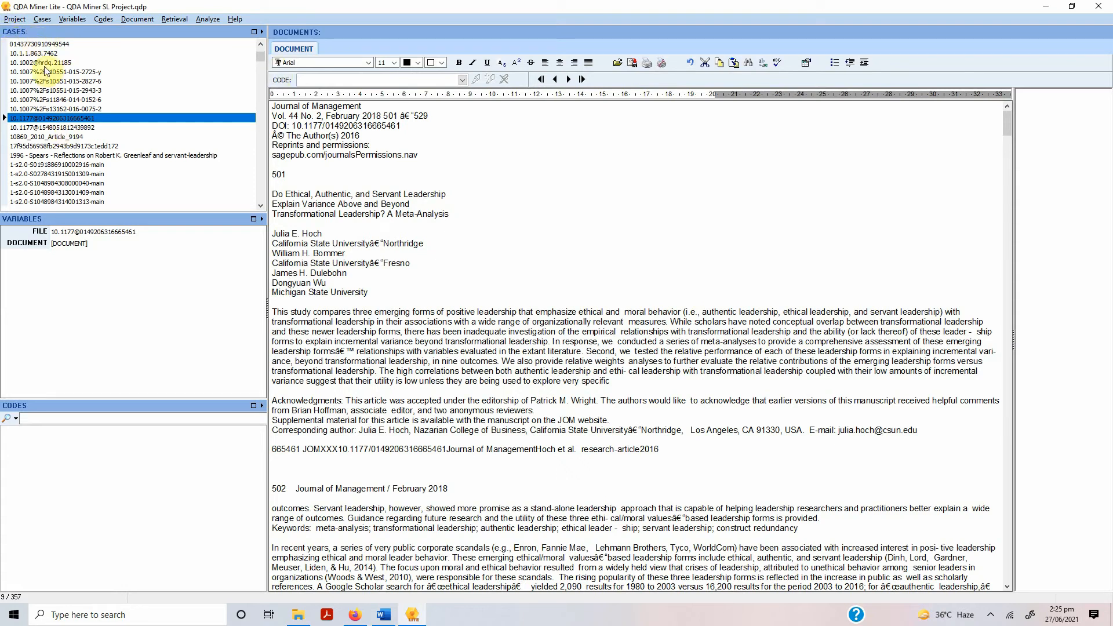
left_click(46, 91)
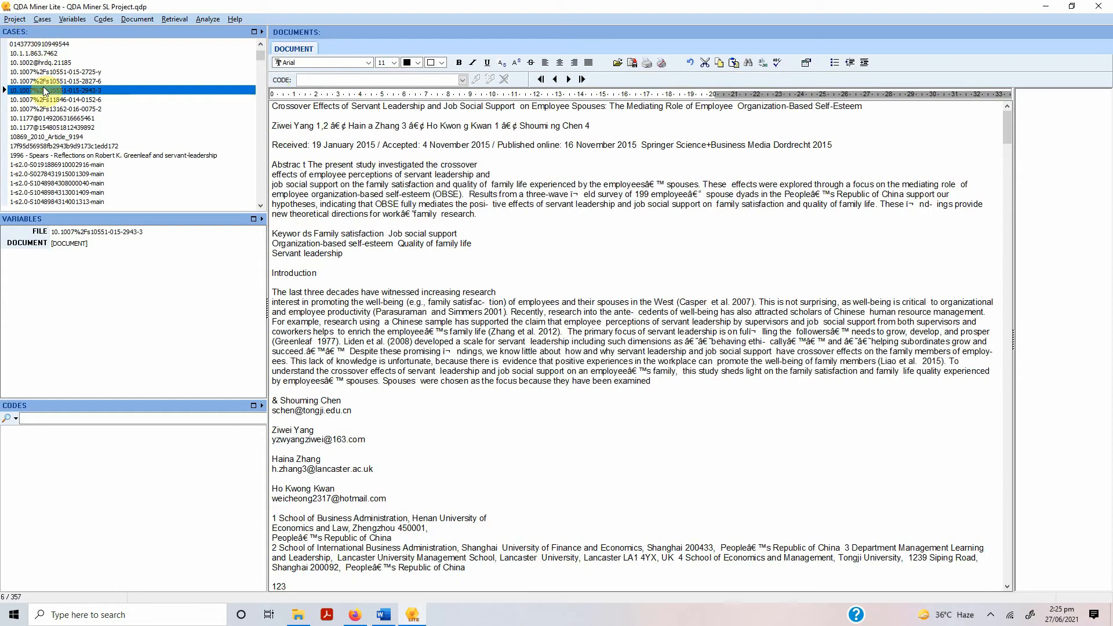
left_click(45, 62)
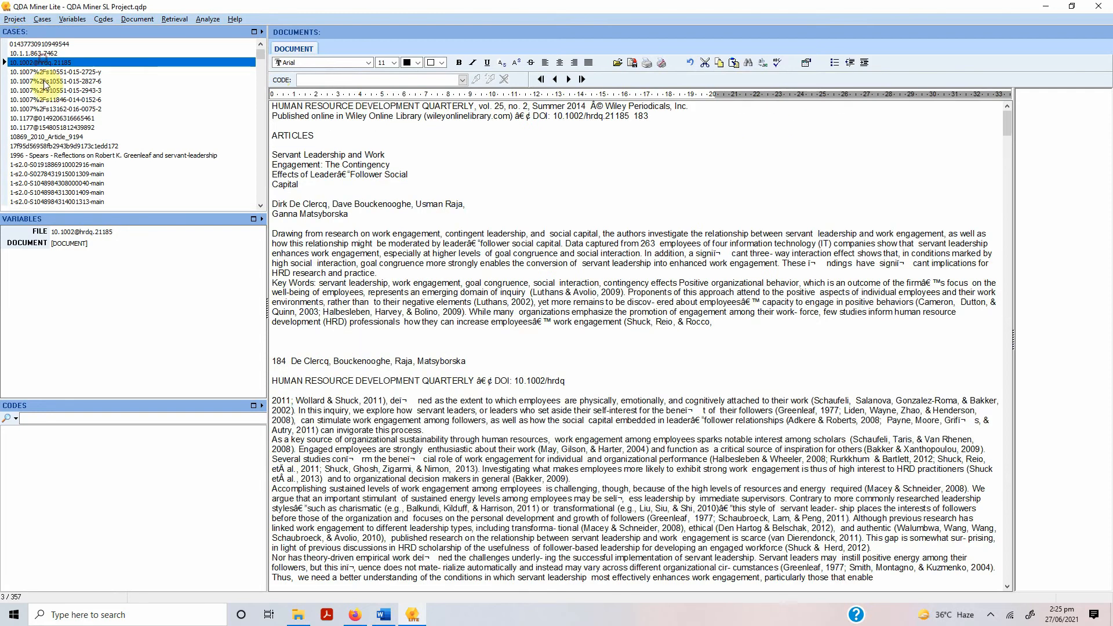
left_click(45, 100)
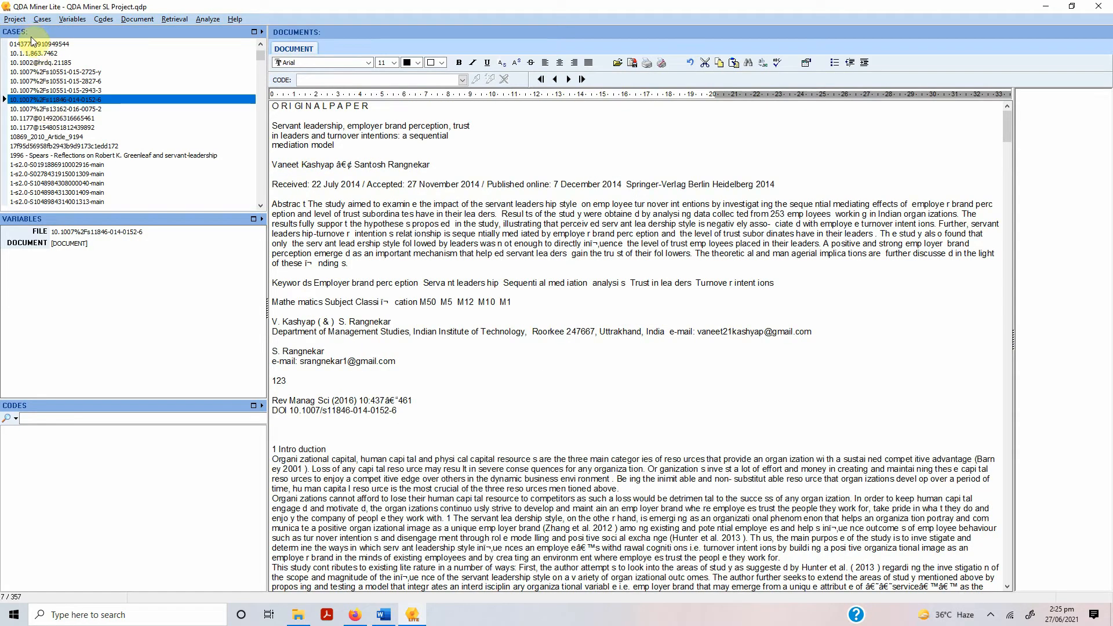
left_click(58, 165)
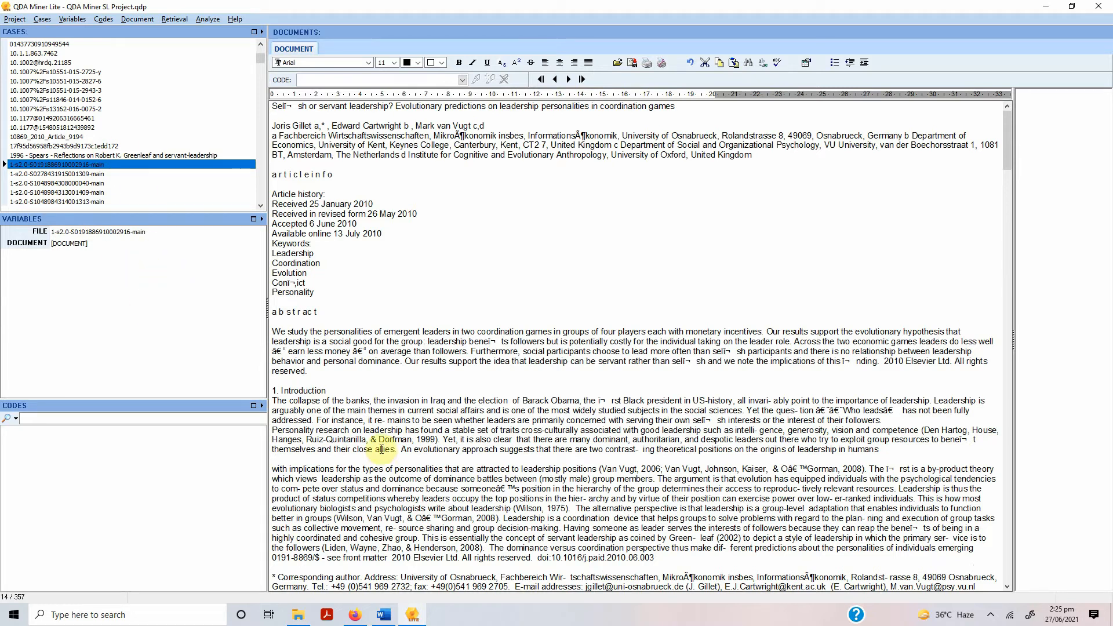
left_click(50, 109)
left_click(67, 164)
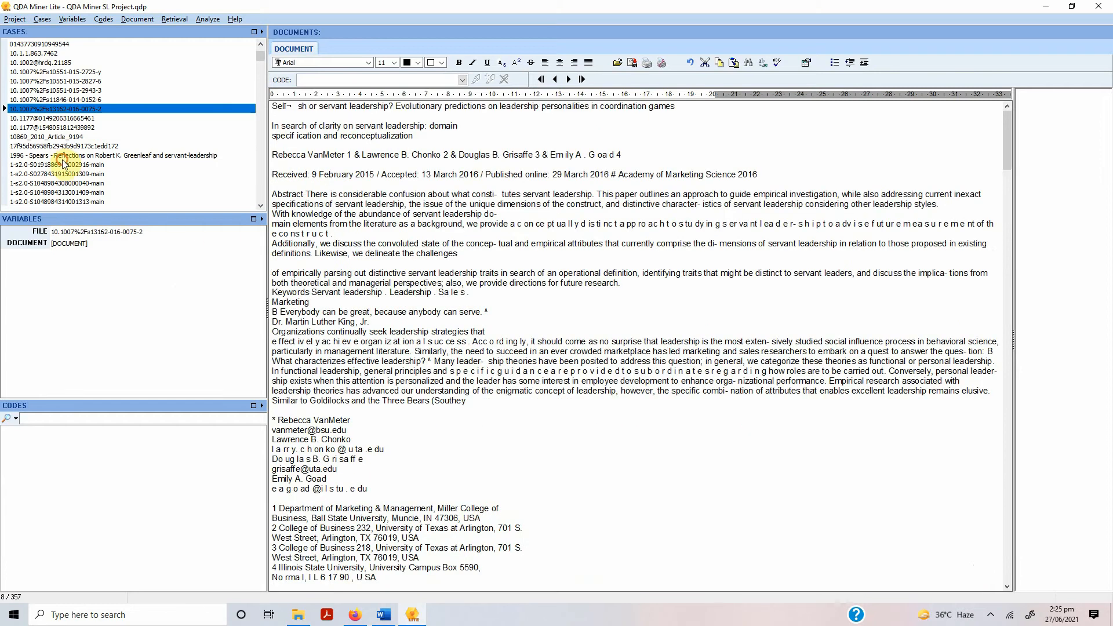
left_click_drag(400, 184, 614, 508)
left_click_drag(524, 339, 480, 315)
left_click(476, 288)
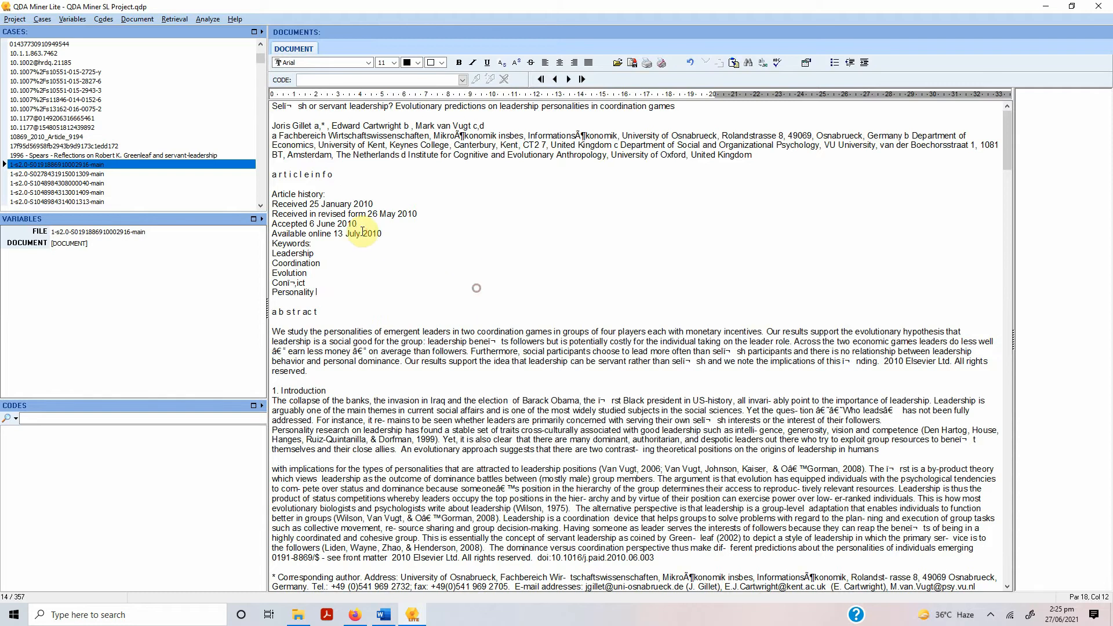
scroll(452, 277, "down", 10)
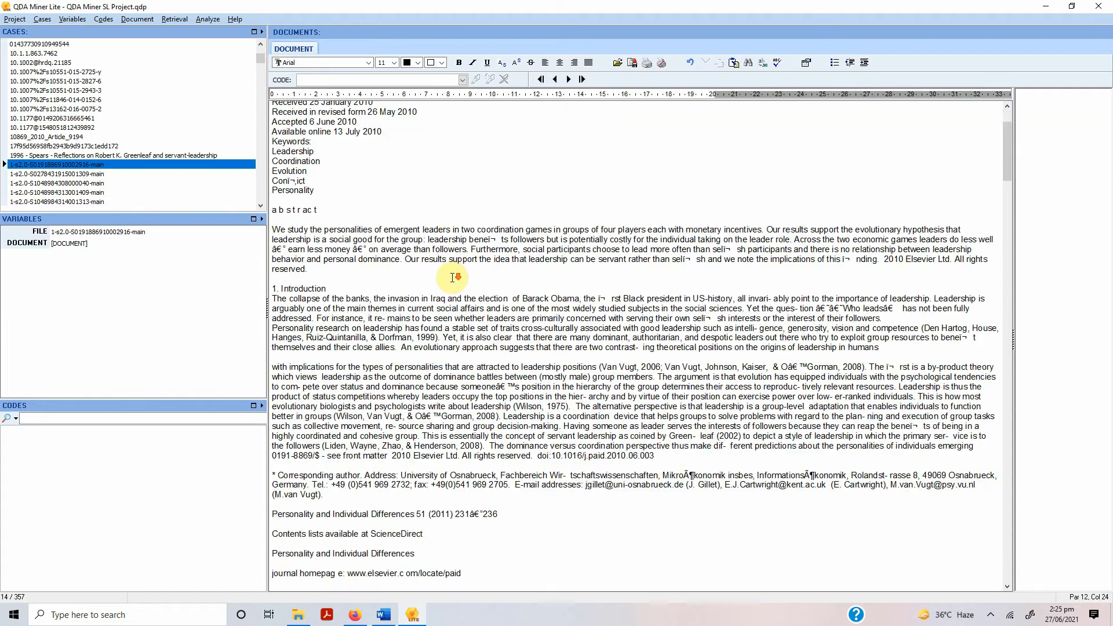
scroll(452, 278, "down", 10)
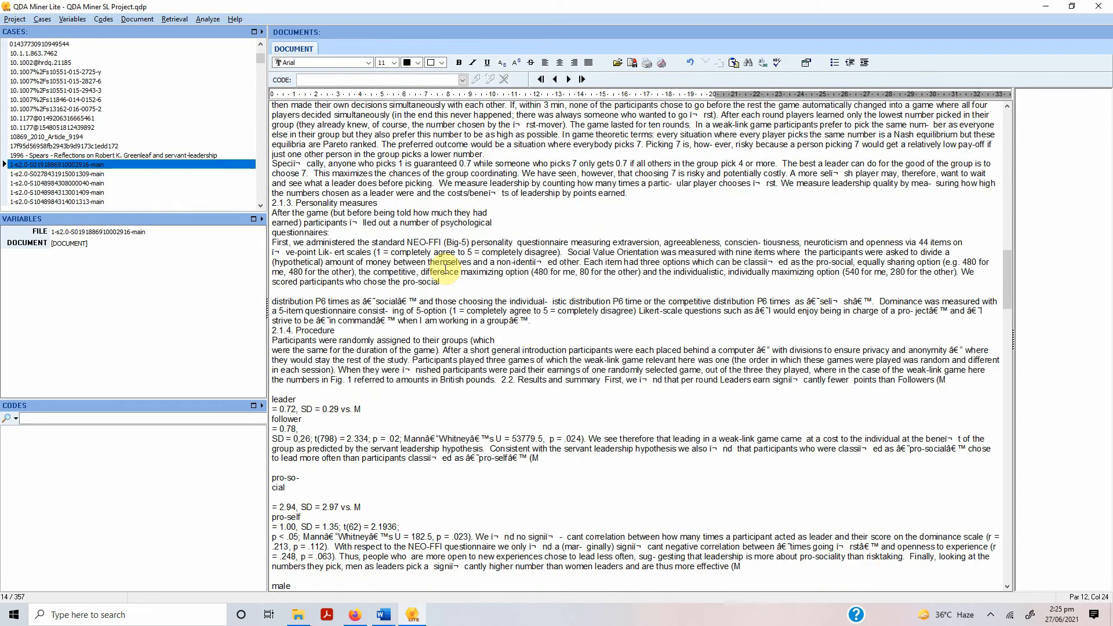
scroll(446, 272, "down", 20)
scroll(446, 268, "up", 15)
scroll(445, 269, "up", 15)
scroll(445, 269, "up", 15)
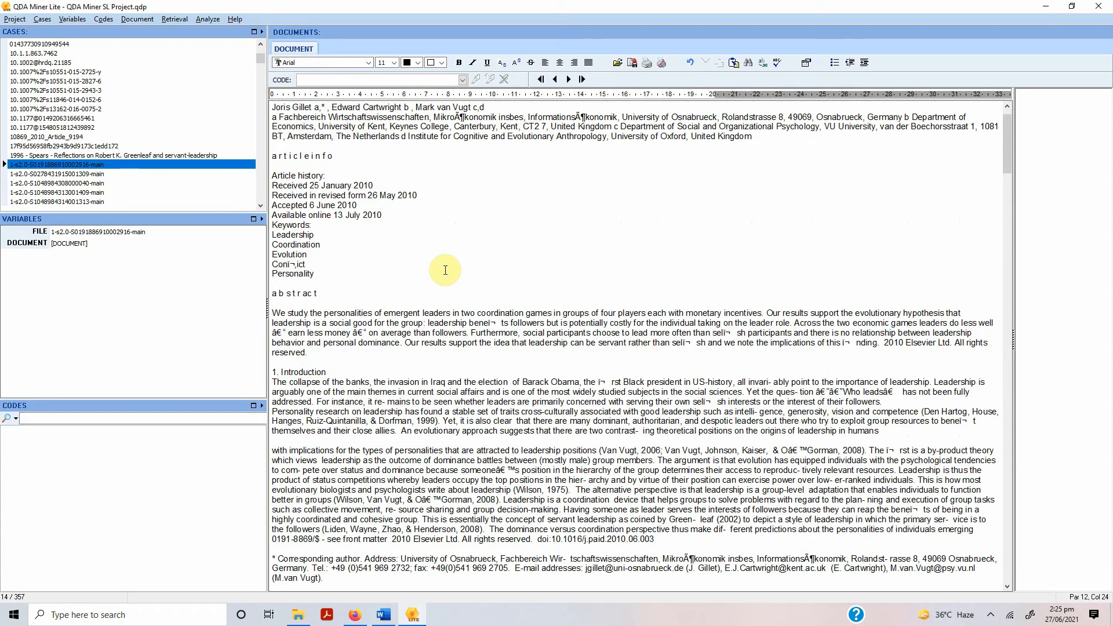
Switch to the Word document Introducing QDA Miner Lite.docx and select the heading "Single Concept"
left_click(385, 614)
left_click_drag(349, 380, 450, 380)
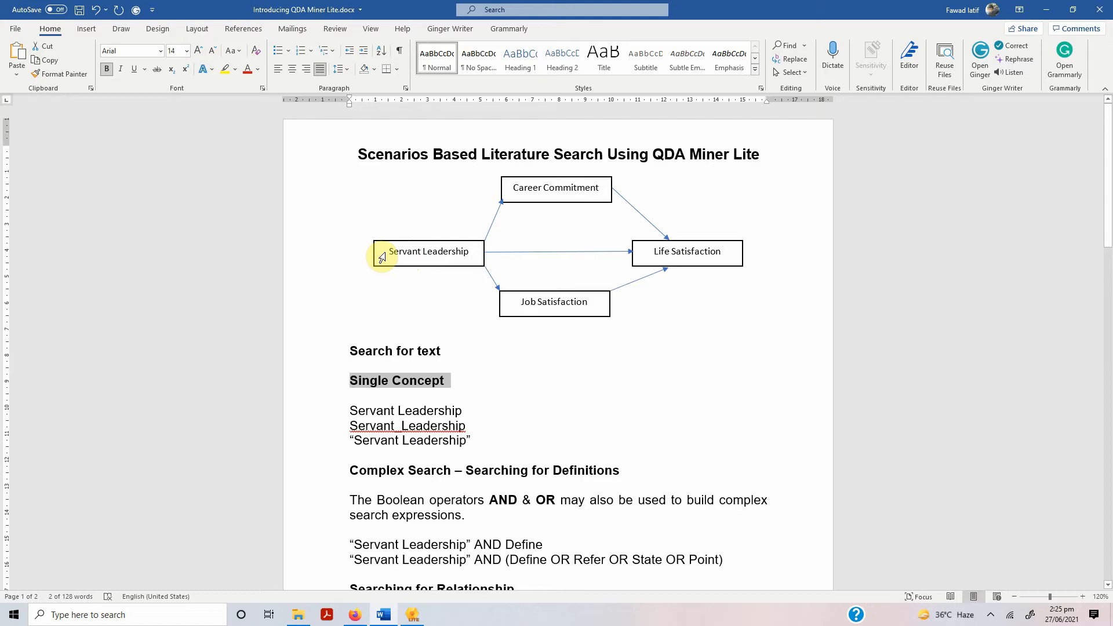
Highlight Servant Leadership in the model diagram, then switch to QDA Miner Lite and open Text Retrieval
left_click_drag(382, 253, 474, 252)
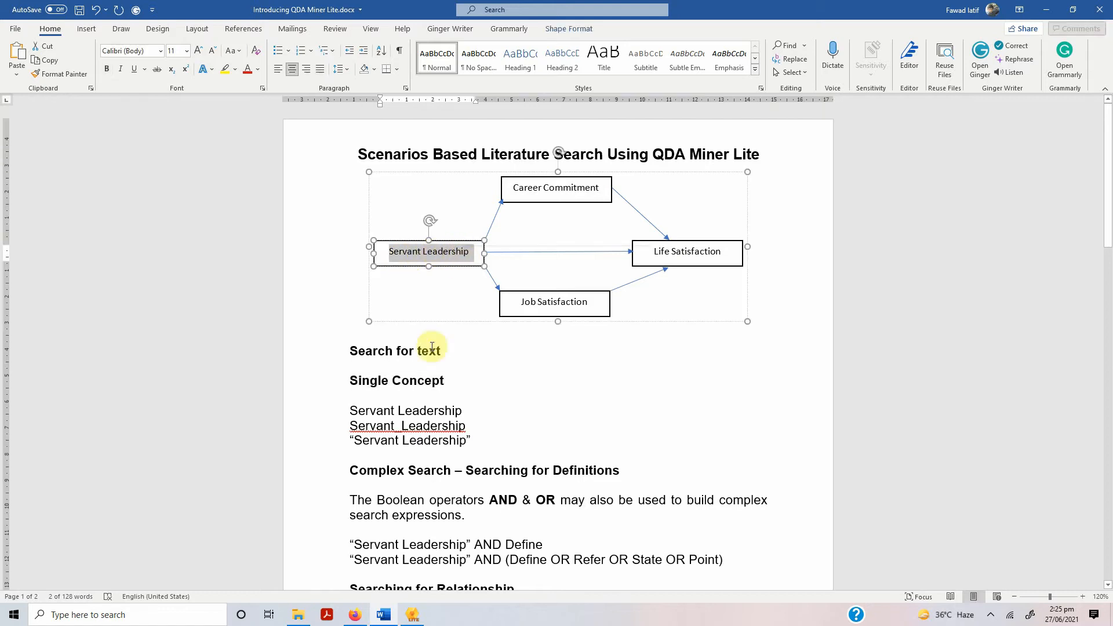
left_click(401, 400)
mouse_move(410, 619)
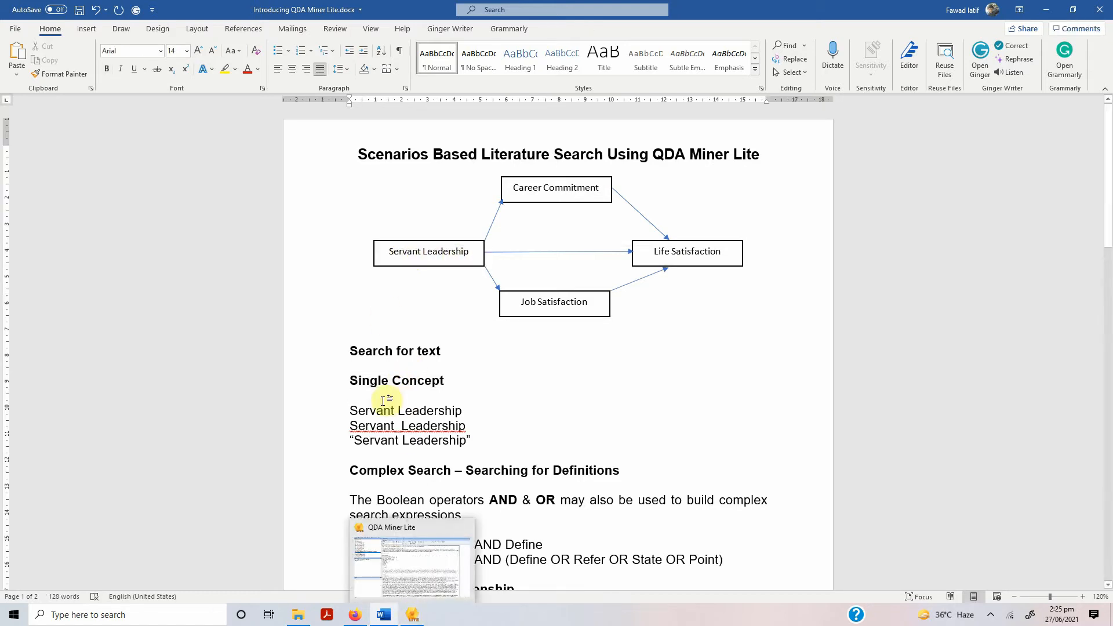
left_click(398, 563)
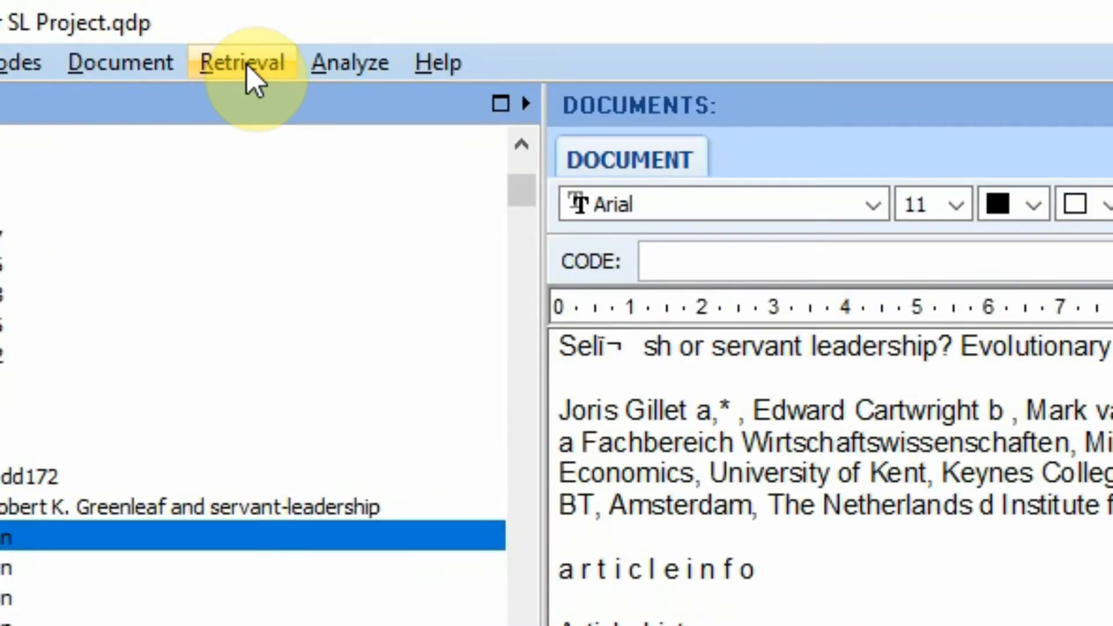
left_click(247, 65)
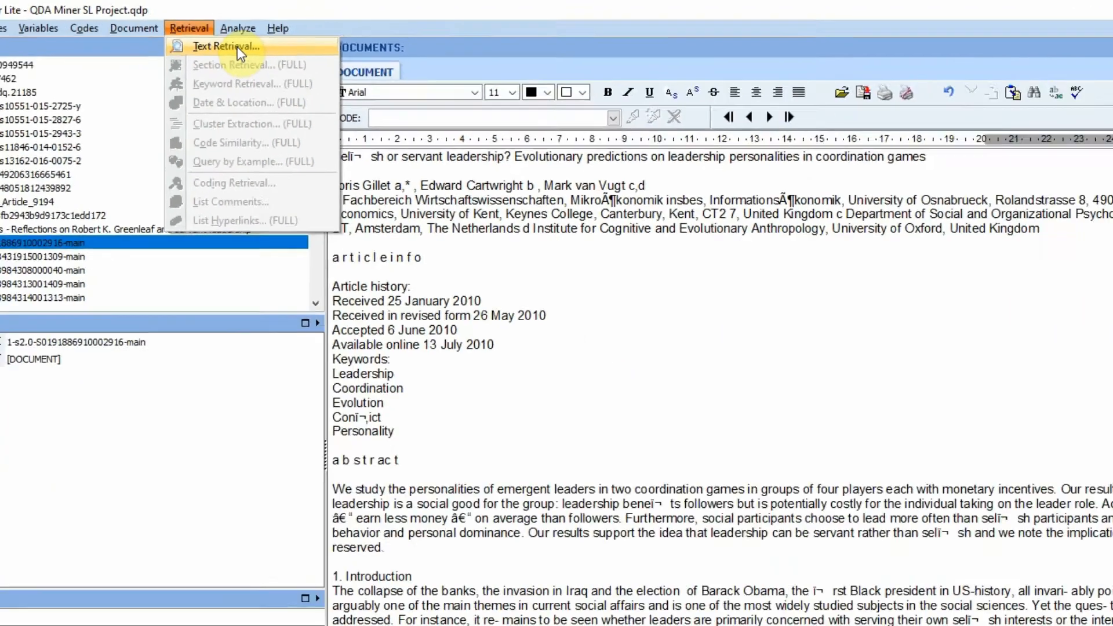
left_click(349, 105)
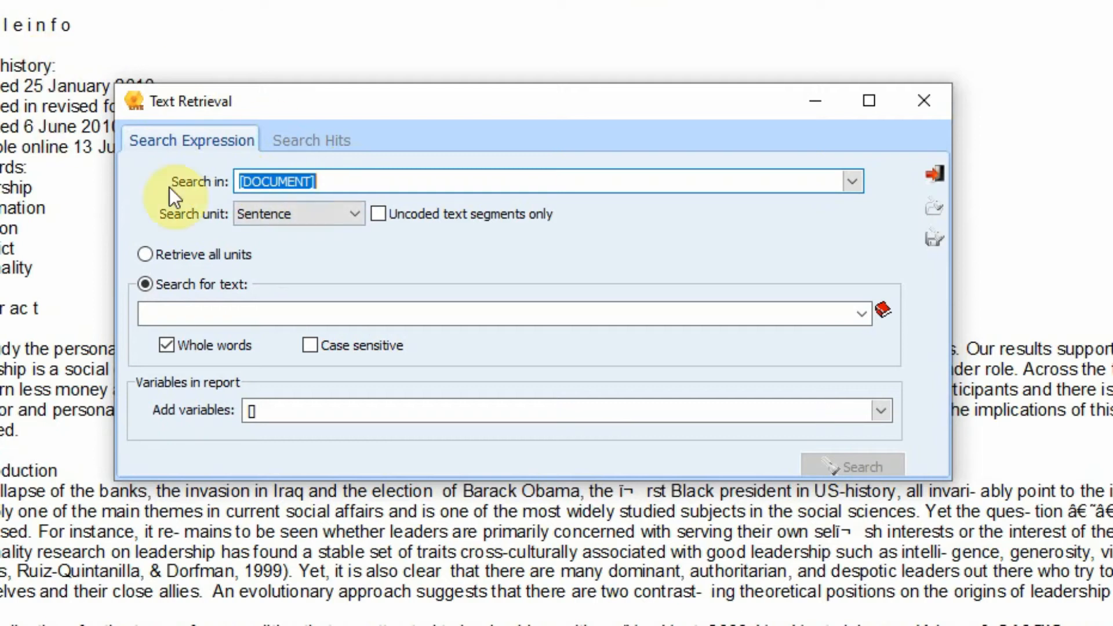
Review the search source and search unit choices, keeping DOCUMENT as the source and Sentence as the unit
left_click(851, 181)
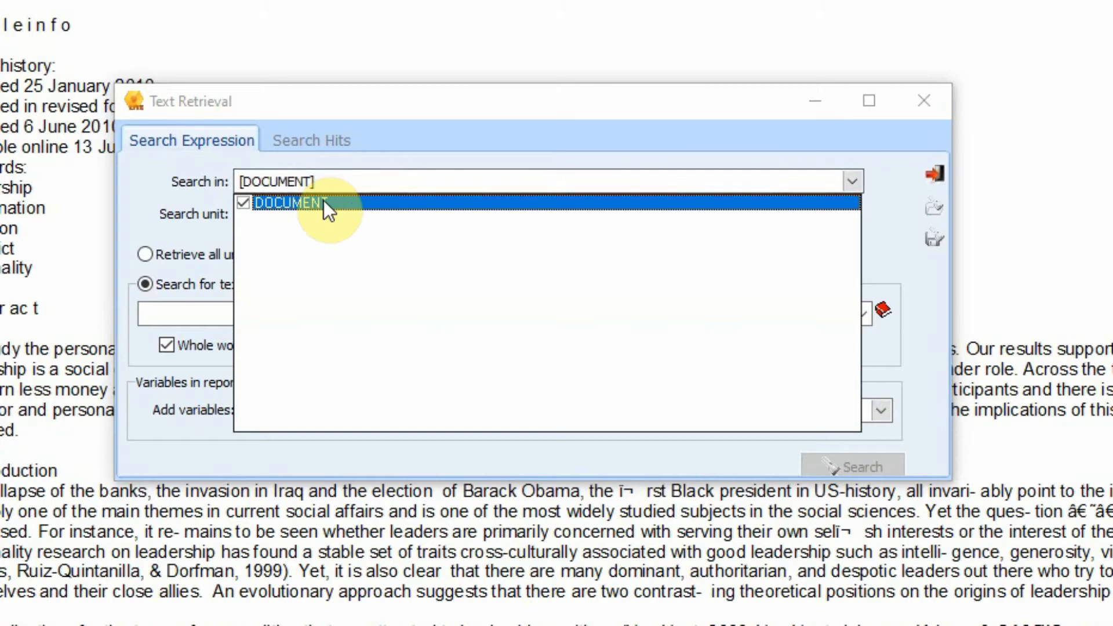
left_click(152, 162)
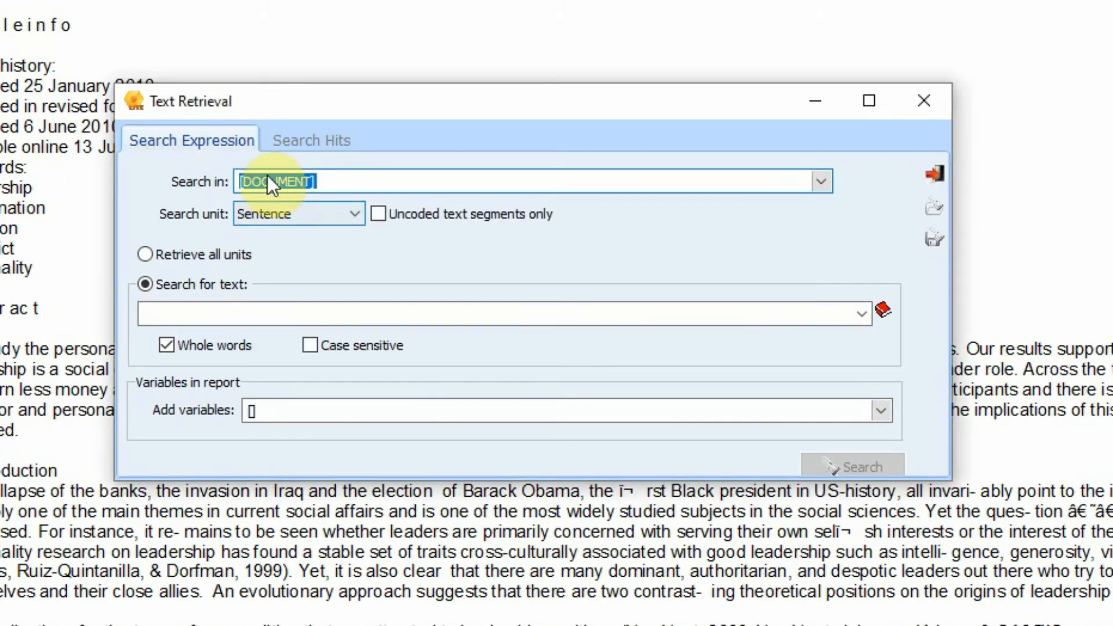
left_click(266, 215)
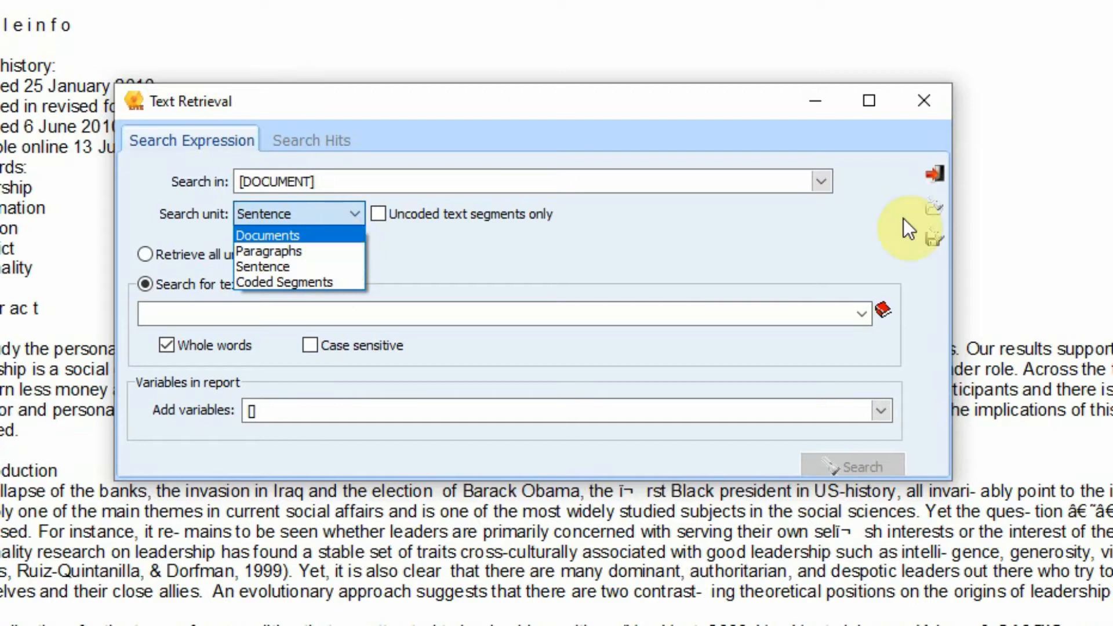
key("Down")
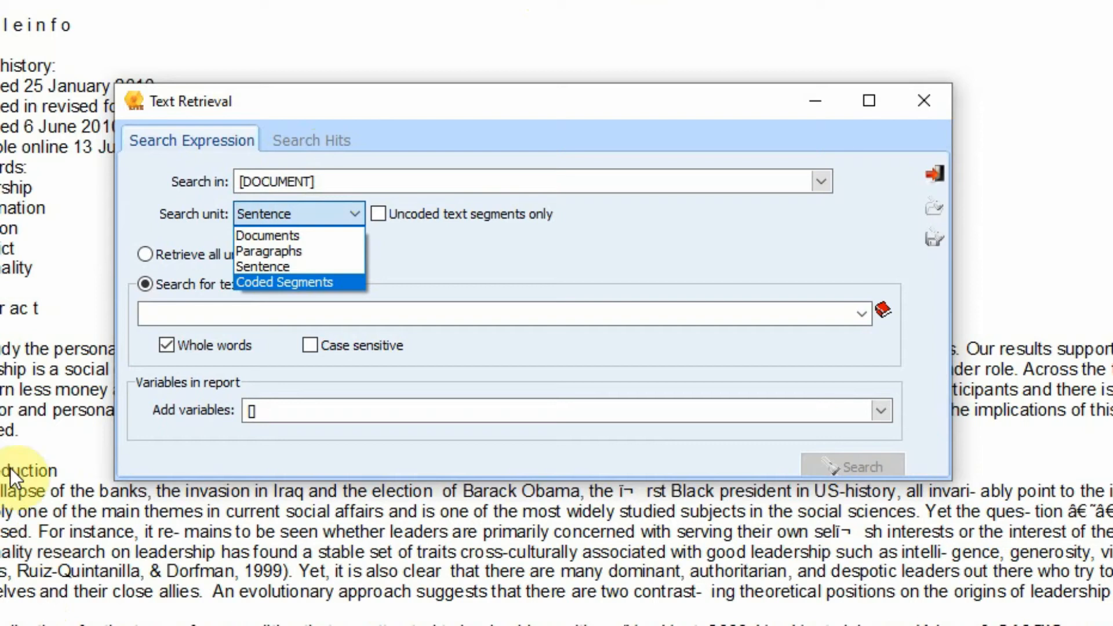
left_click(320, 266)
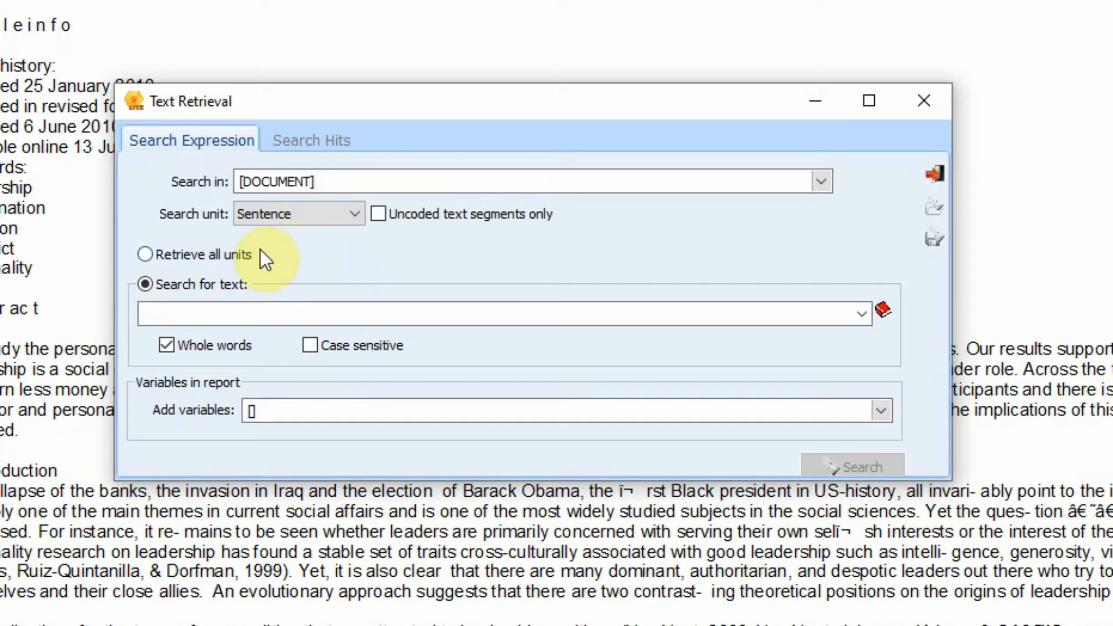
Run a text search for Servant Leadership, matching whole words
left_click(256, 319)
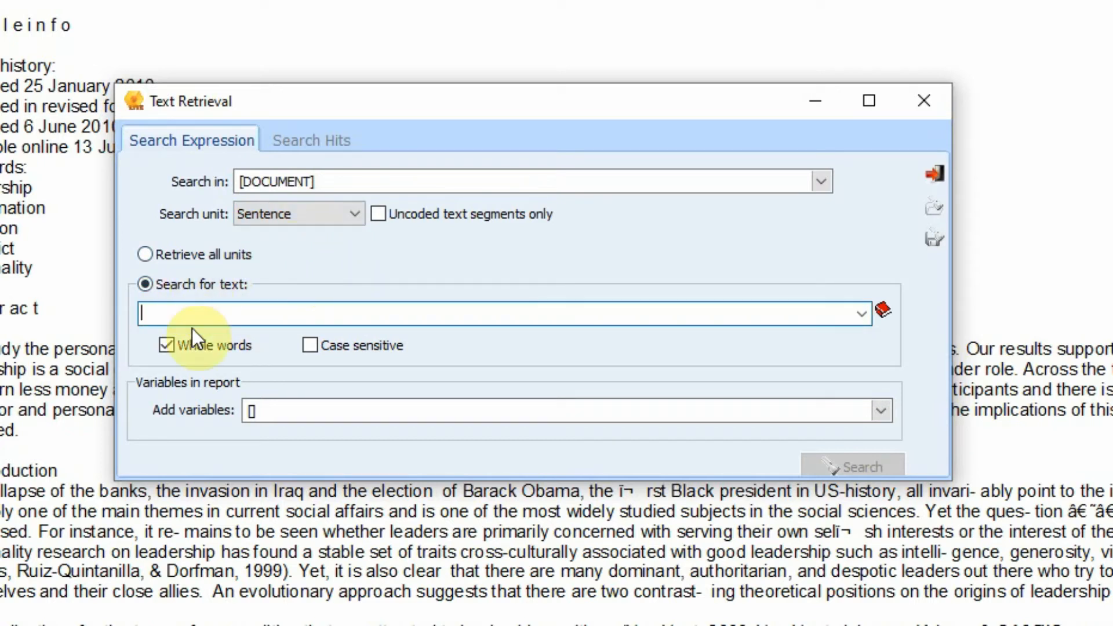
type("S")
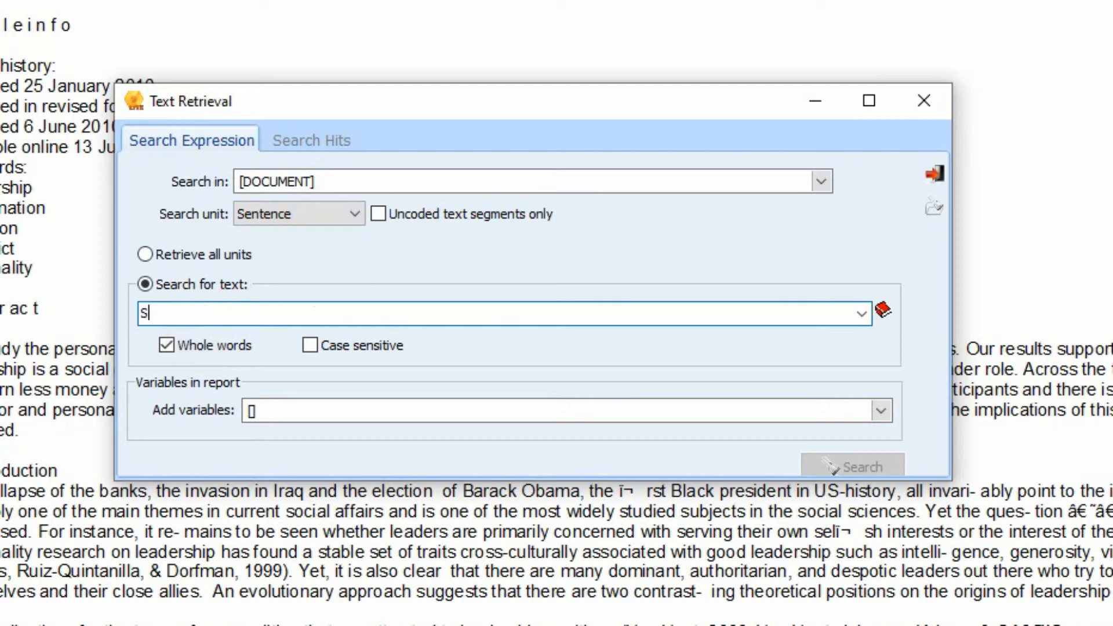
type("ervant Lea")
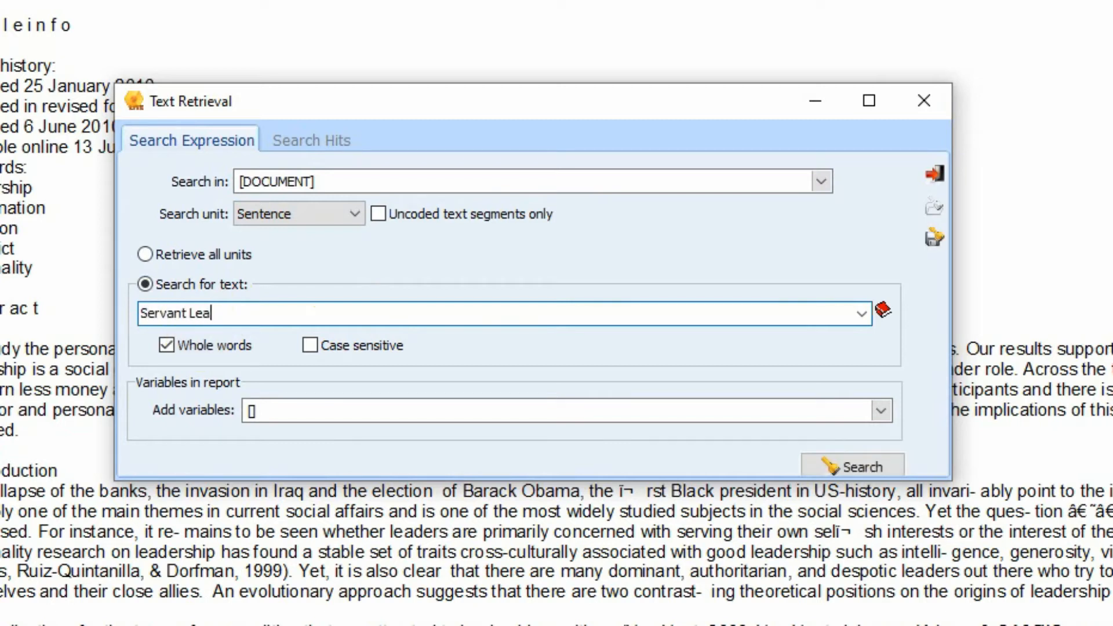
type("dership")
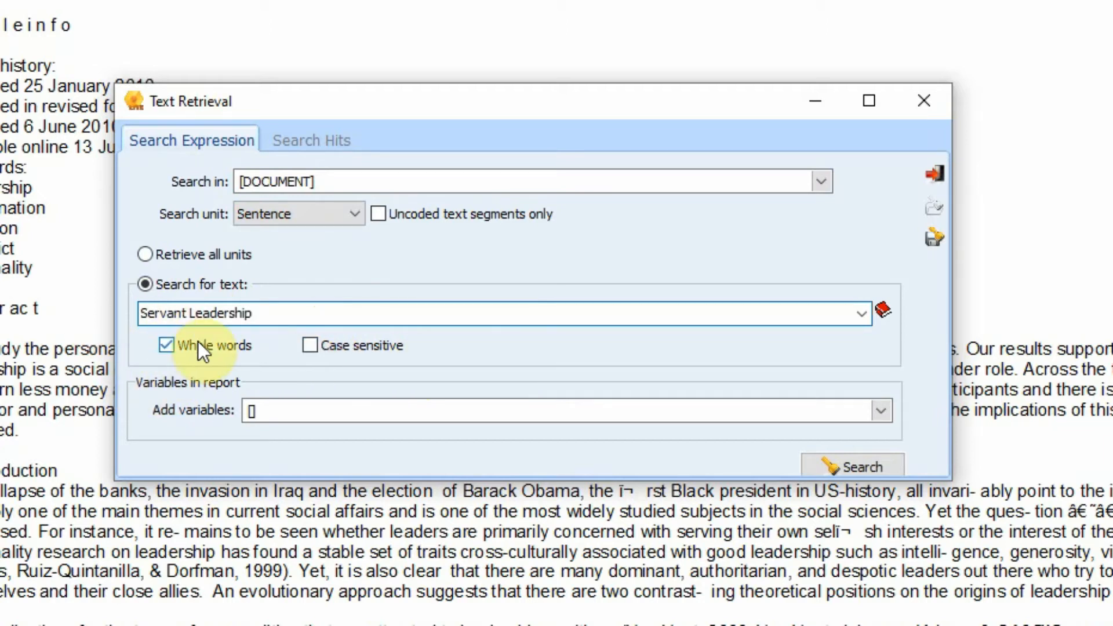
left_click(851, 458)
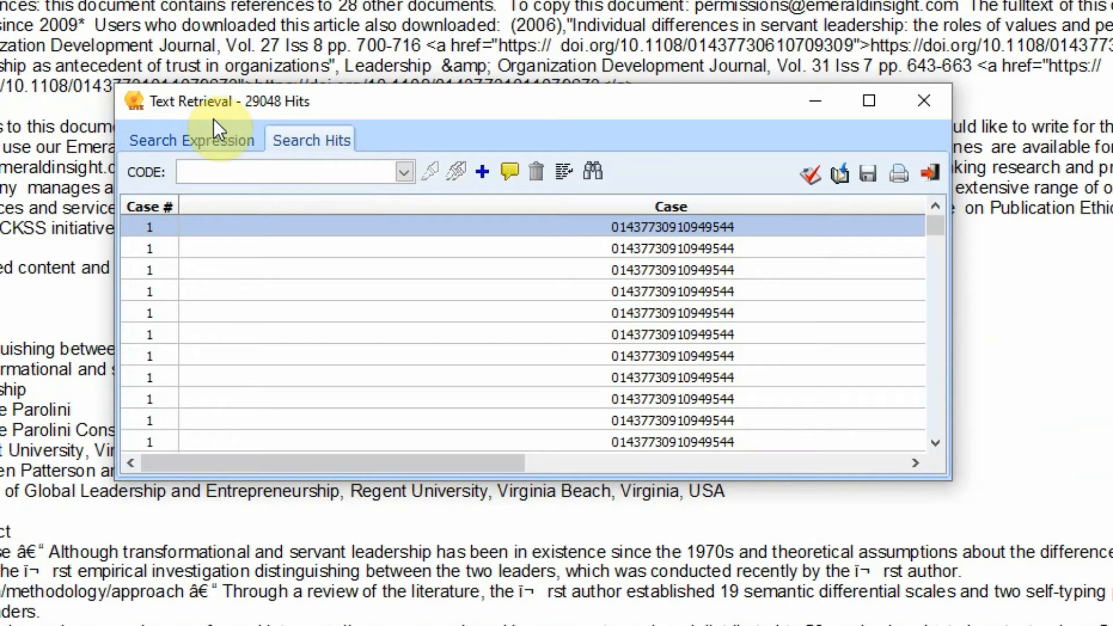
left_click(505, 314)
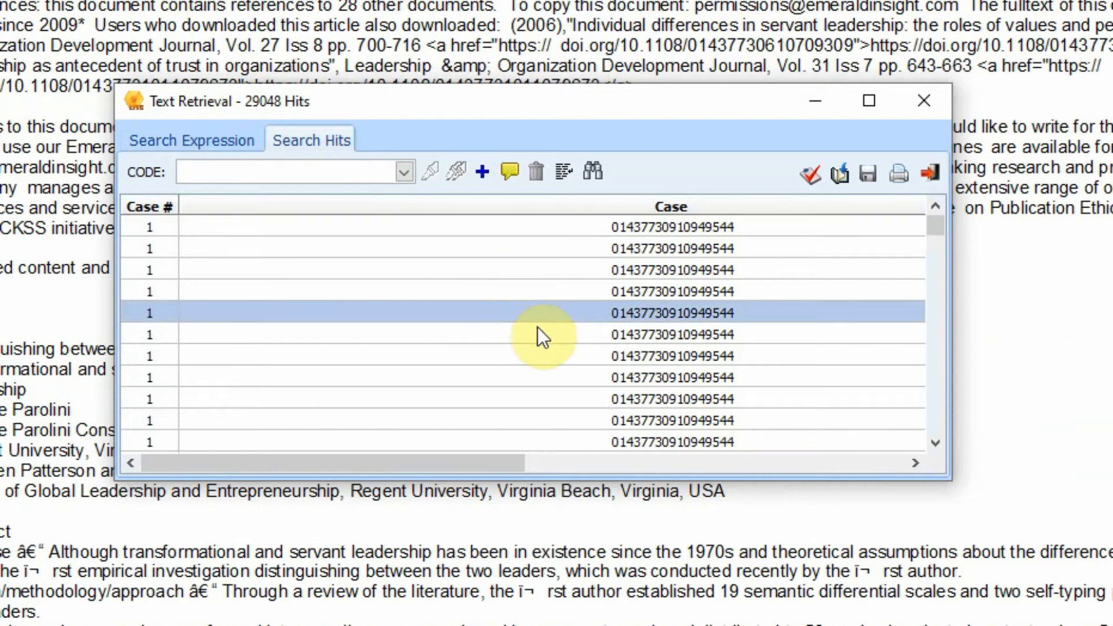
left_click(537, 356)
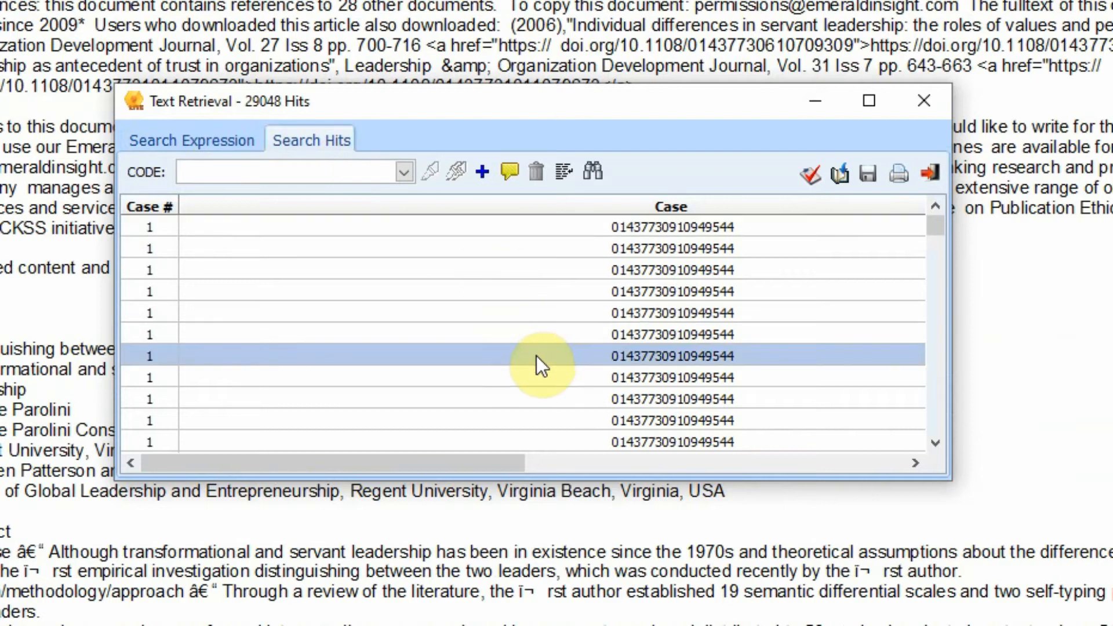
left_click(440, 234)
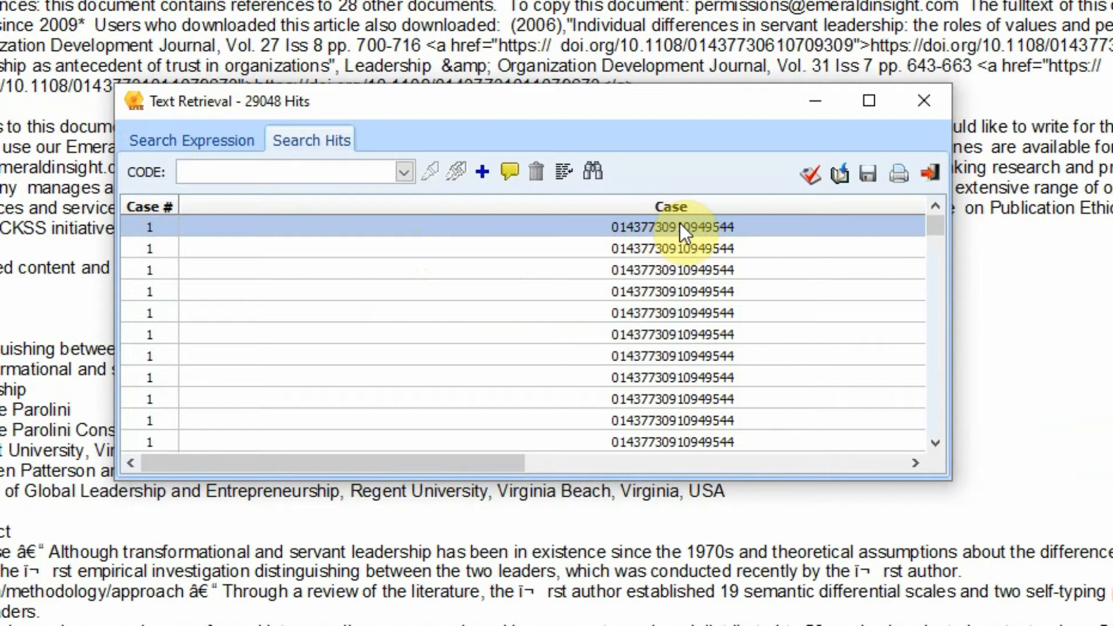
left_click(562, 376)
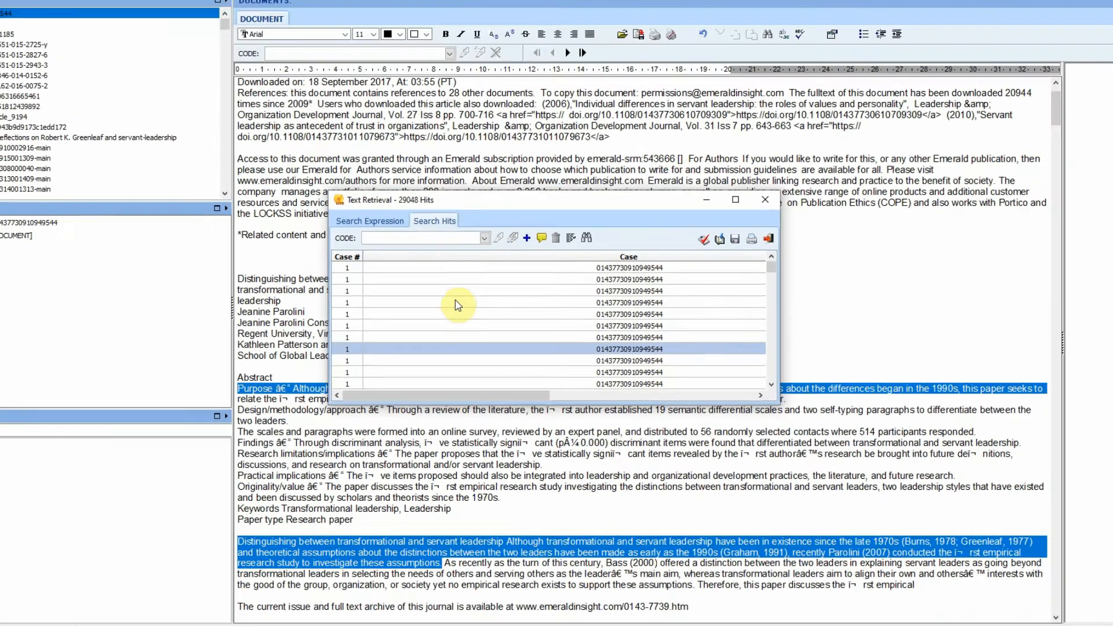
left_click(370, 357)
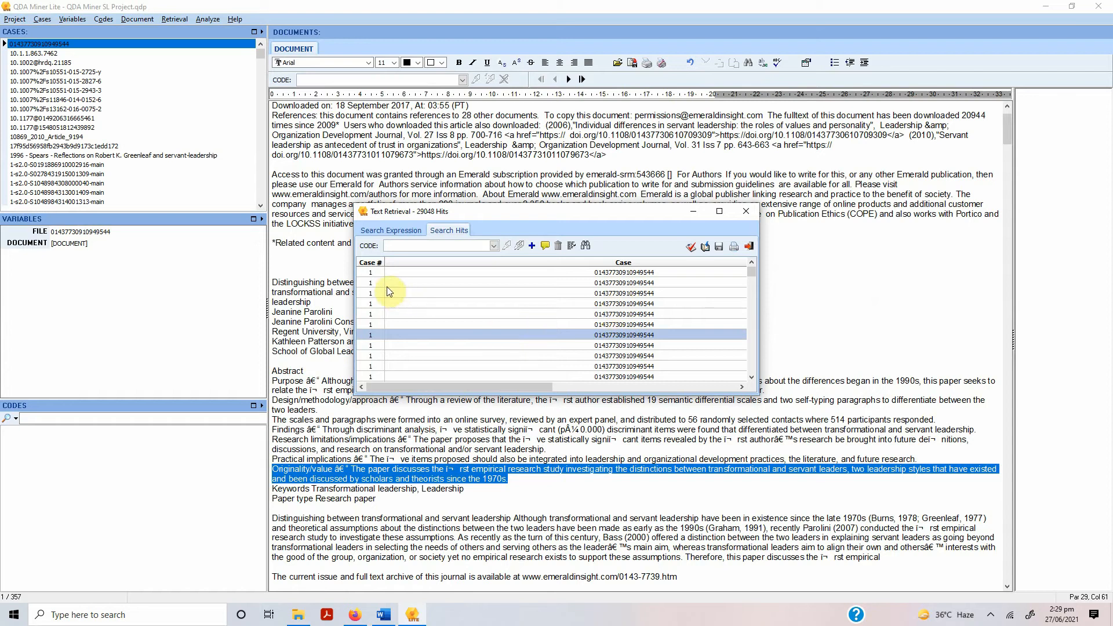
left_click(368, 276)
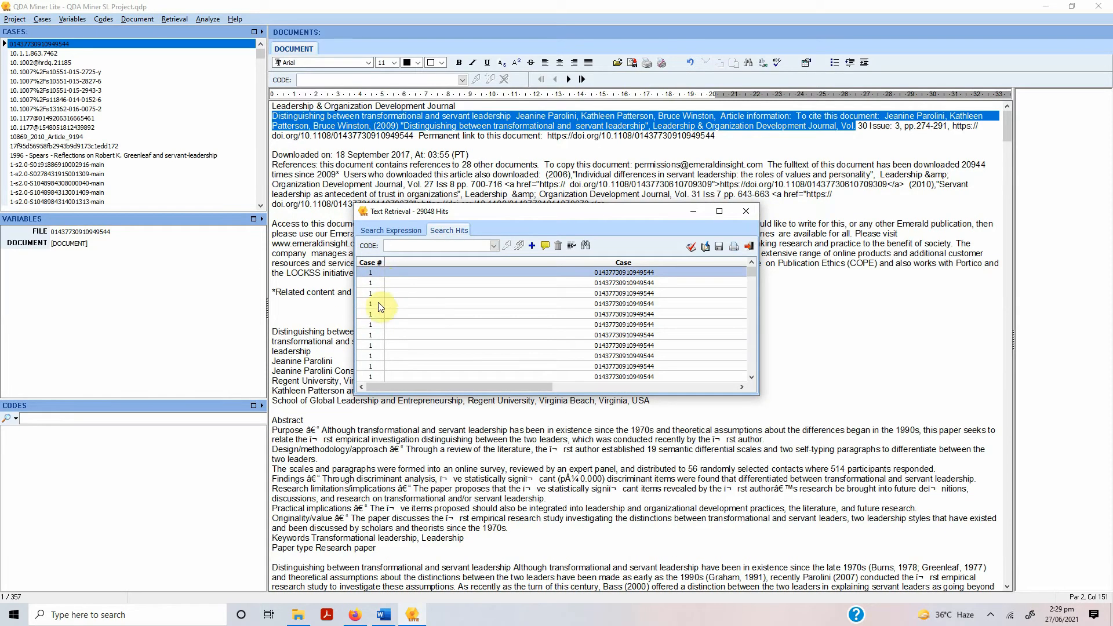
left_click(675, 325)
left_click(755, 303)
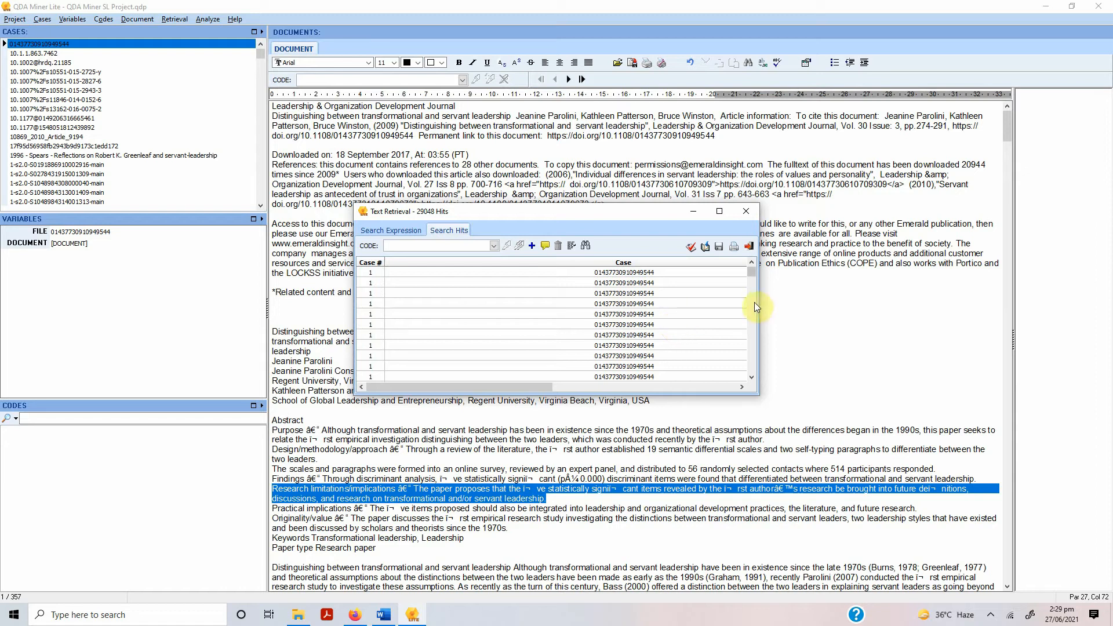
Go far down the hit list to the case research (1) and examine several of its matching sentences
left_click_drag(751, 330, 670, 357)
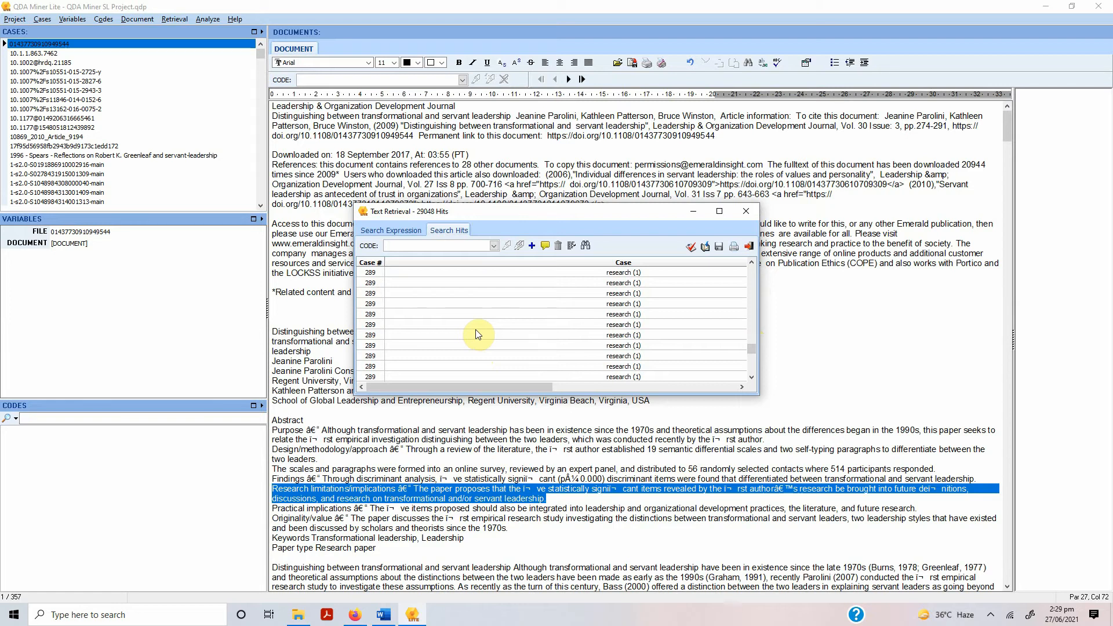
left_click(476, 273)
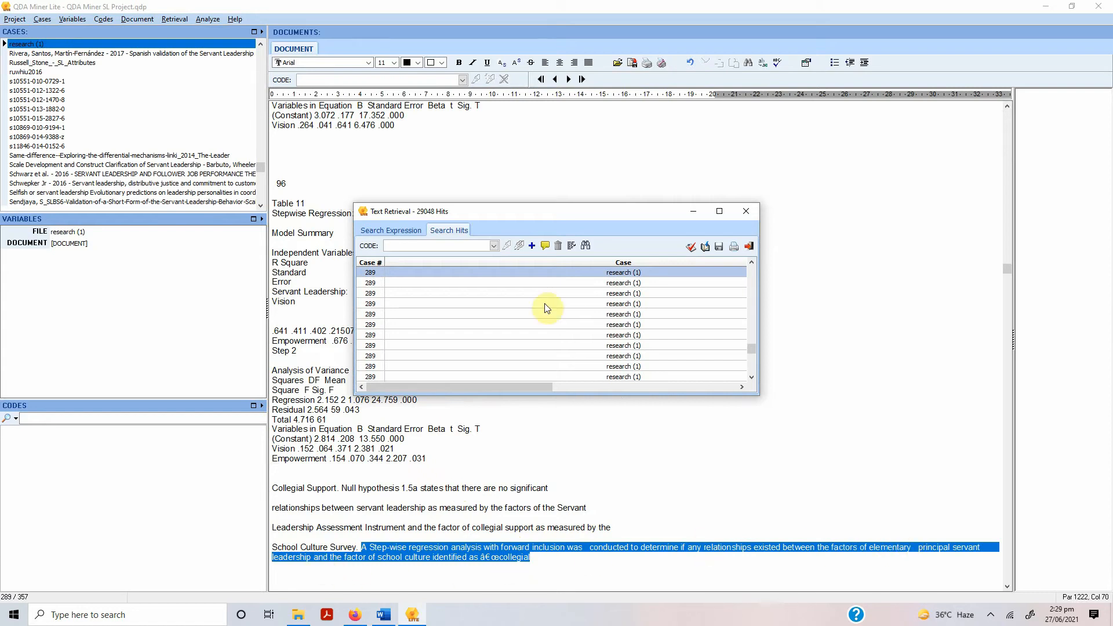
left_click(623, 313)
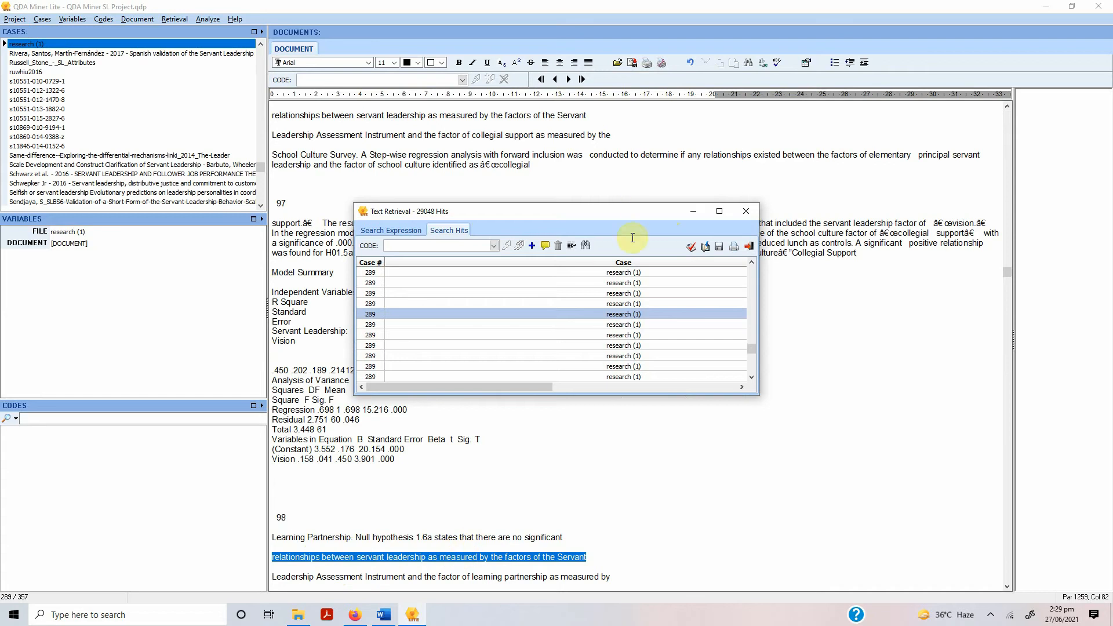
left_click(623, 334)
left_click(623, 366)
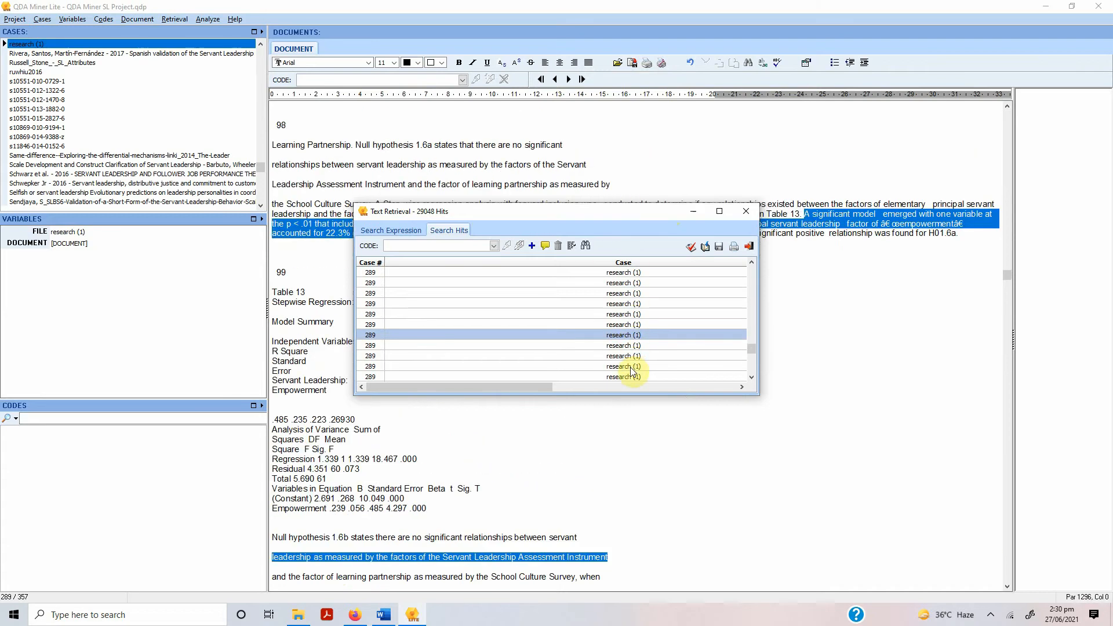
left_click(612, 312)
left_click(579, 282)
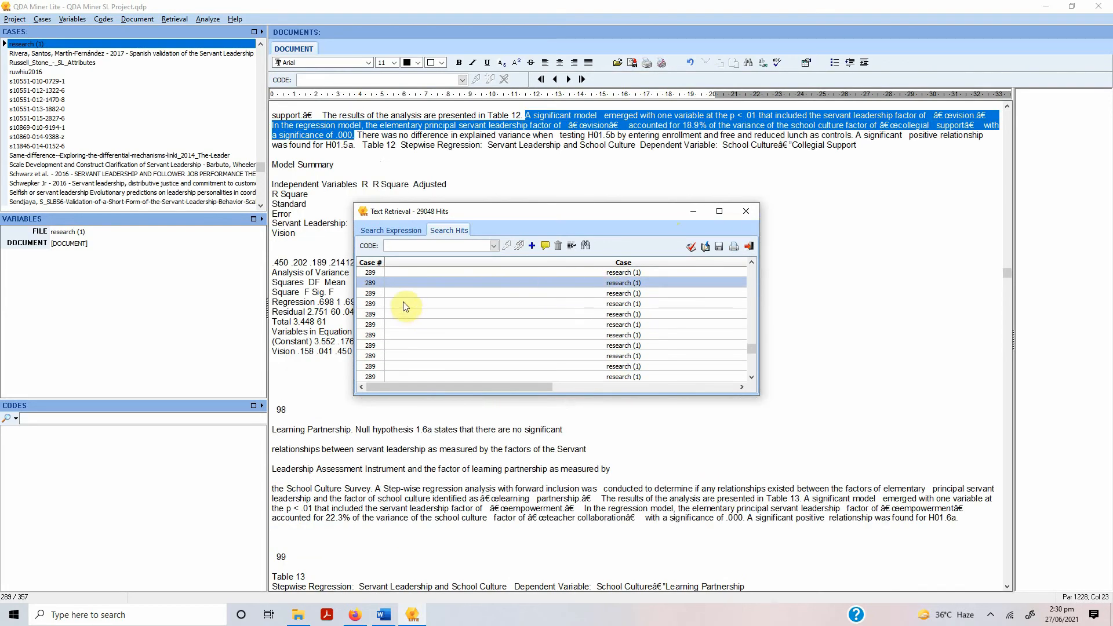
Return to the search expression and enclose Servant Leadership in double quotation marks as an exact phrase
left_click(398, 231)
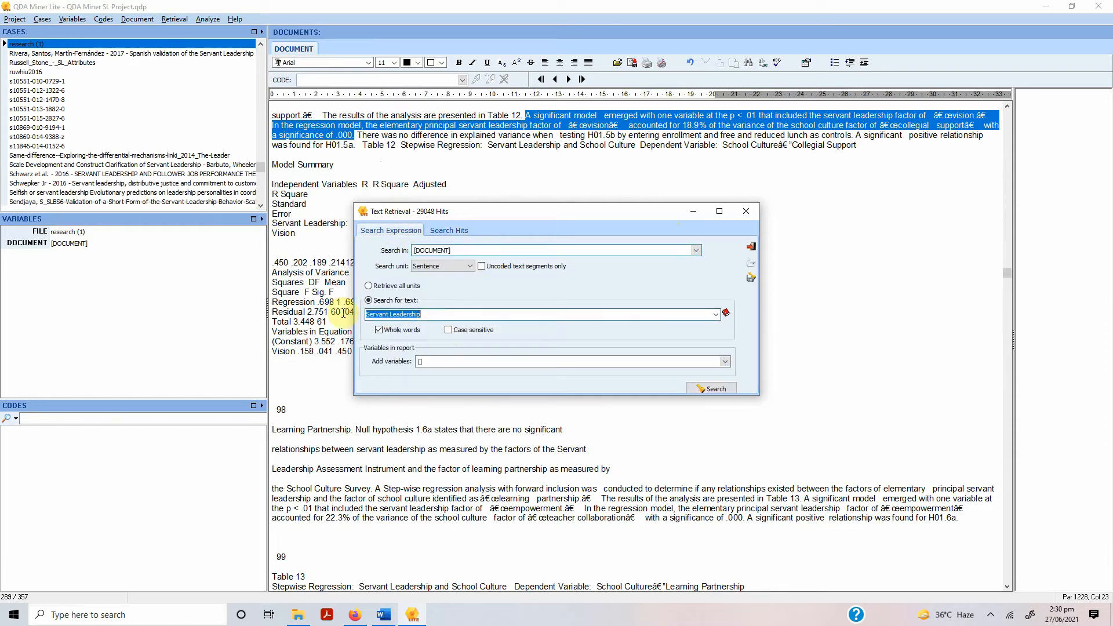
left_click(491, 312)
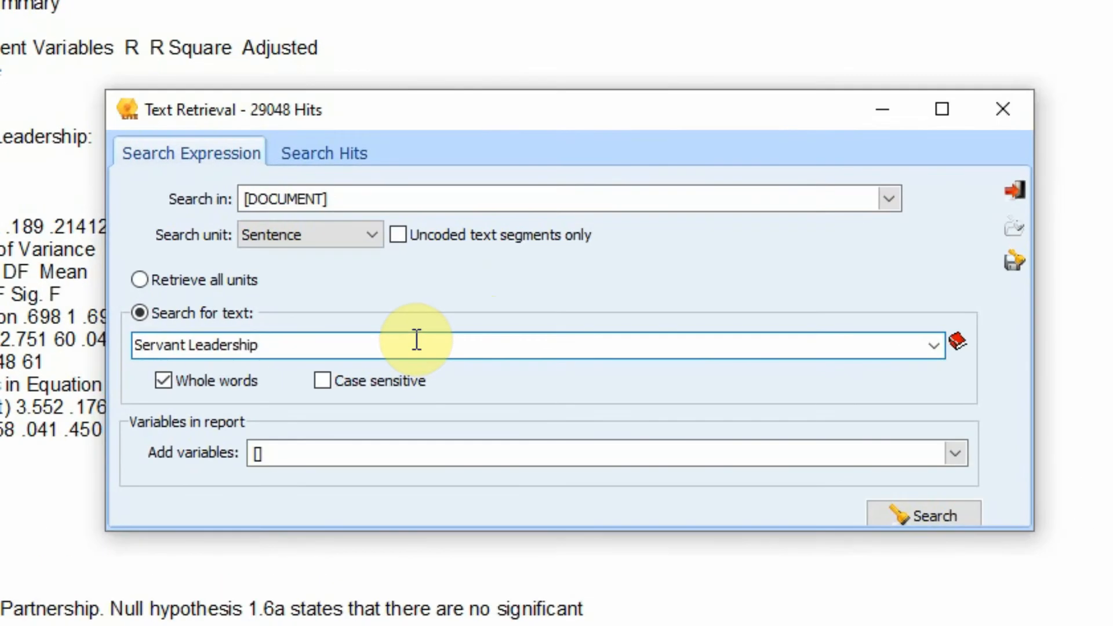
type("\"")
key("Home")
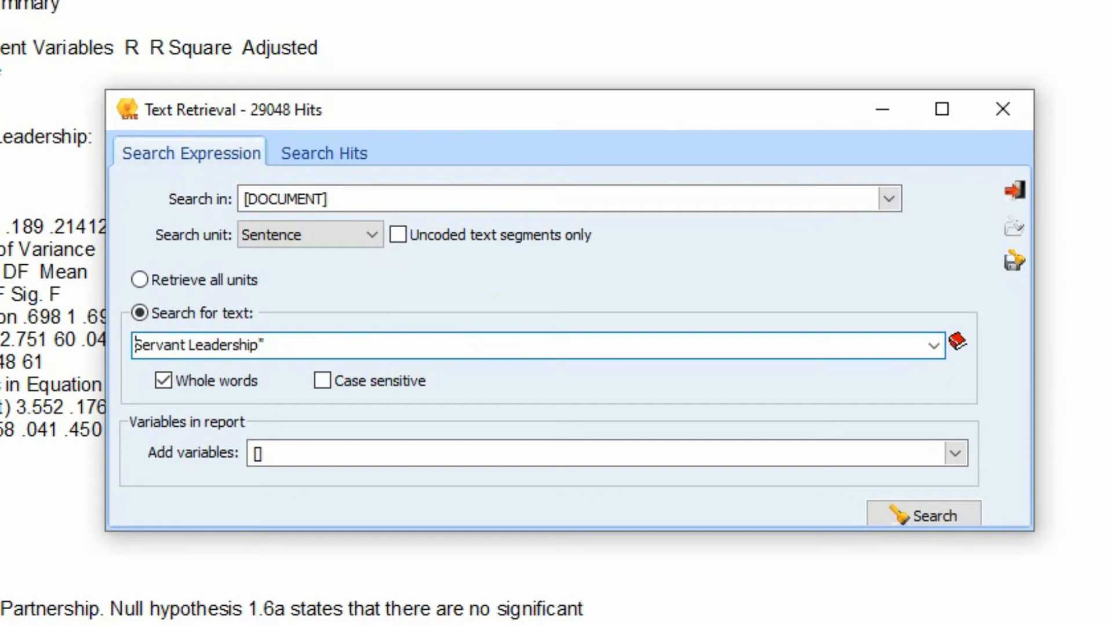
type("\"")
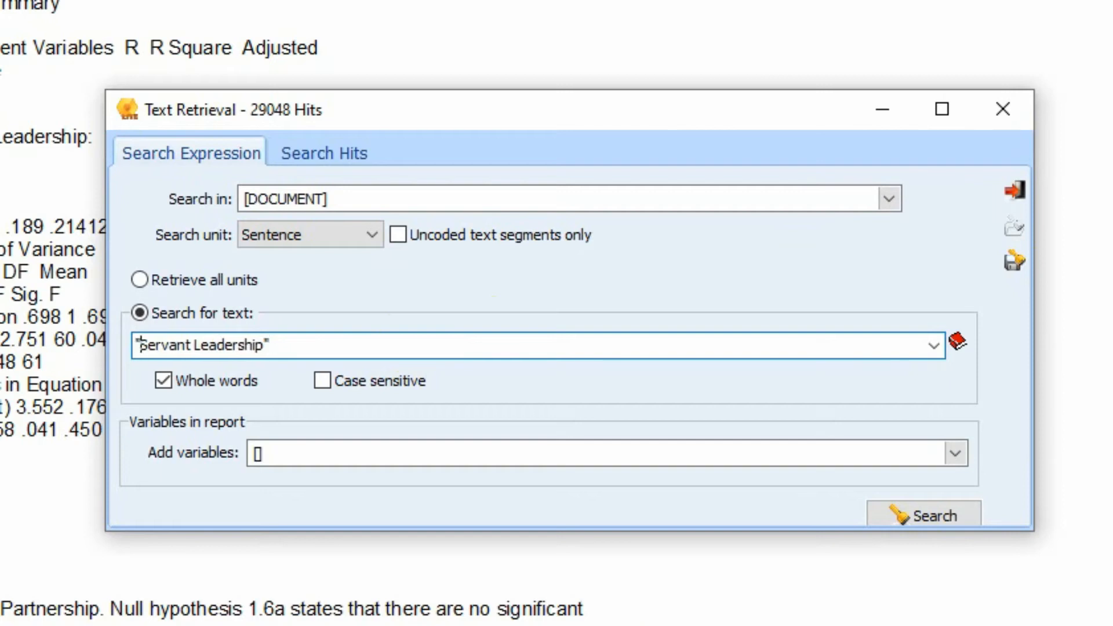
left_click_drag(136, 345, 269, 345)
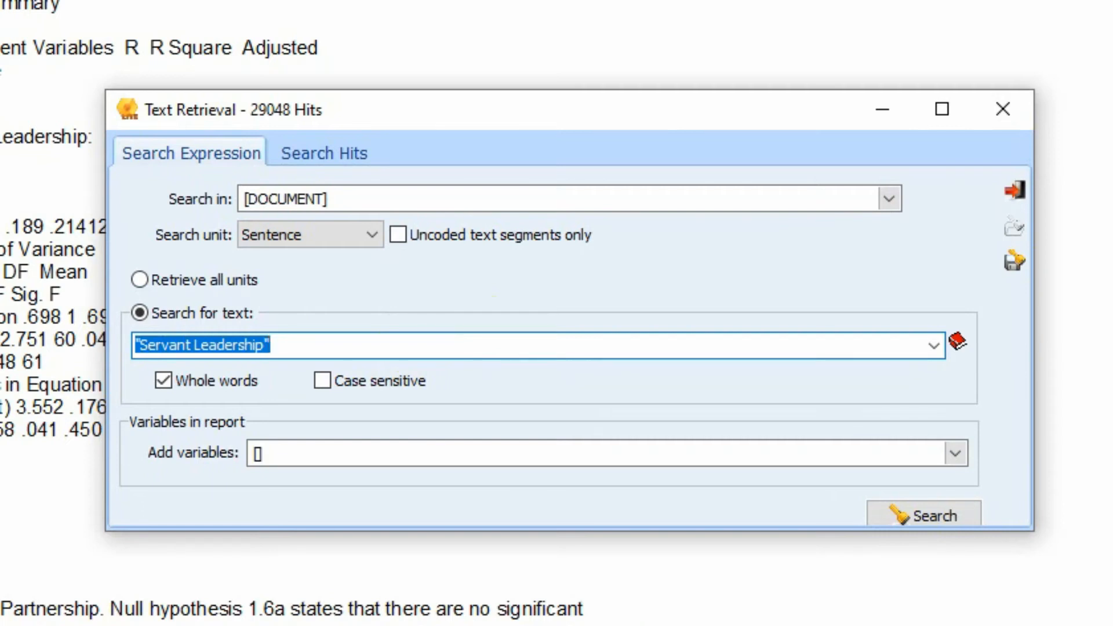
Change the search text to Servant_Leadership, removing the quotation marks and joining the two words with an underscore
left_click(271, 345)
key("BackSpace")
key("Left")
key("Left")
key("Left")
key("Left")
key("shift+Right")
type("_")
key("Home")
key("shift+Right")
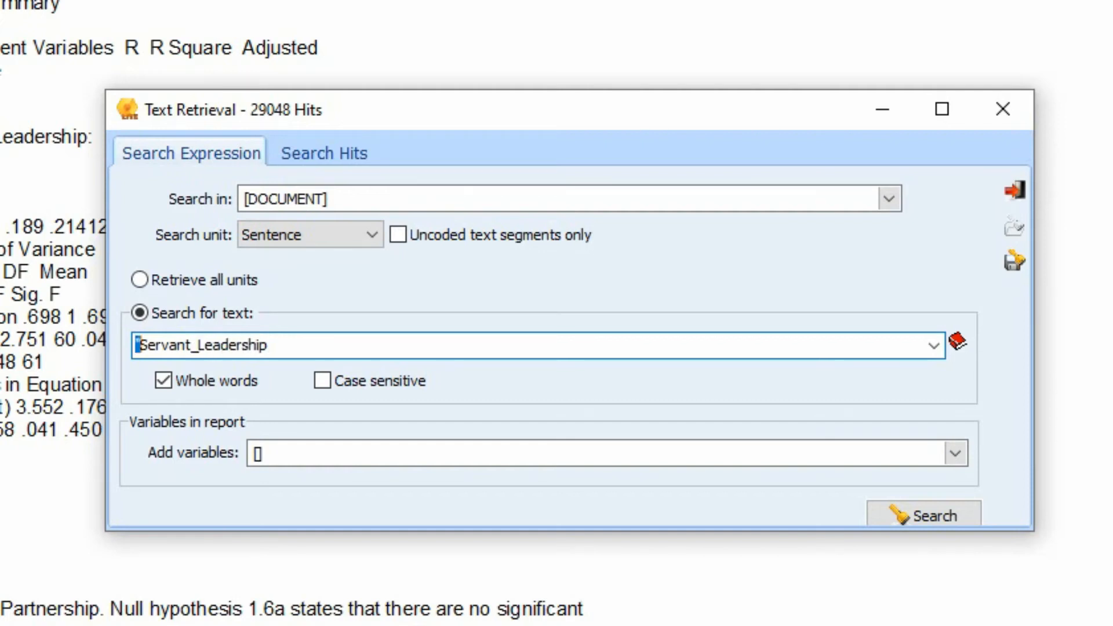
key("Delete")
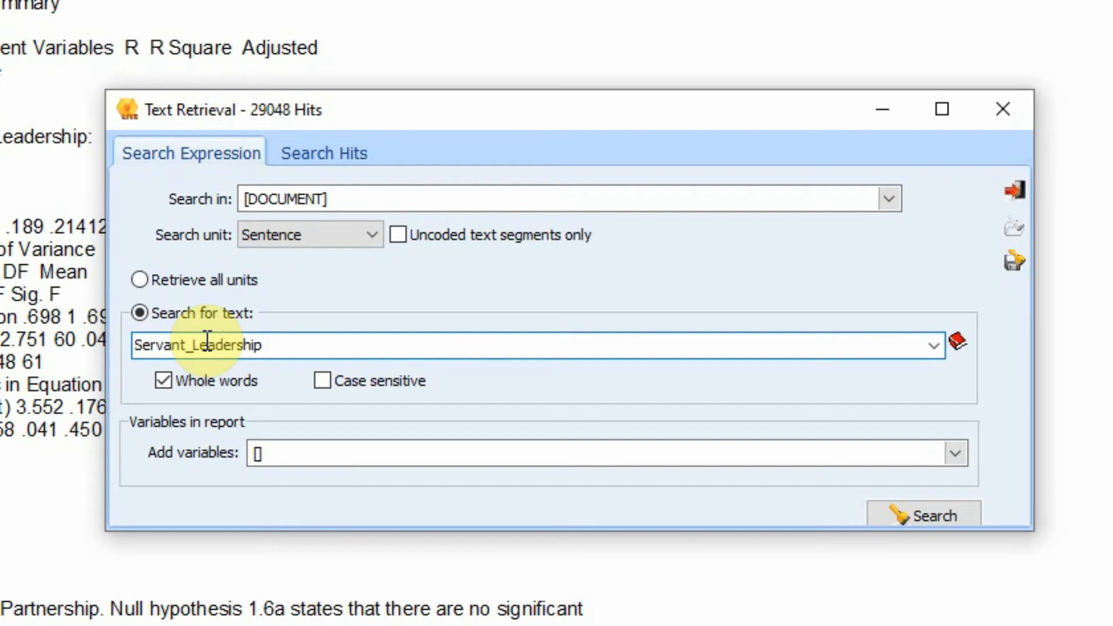
left_click_drag(178, 355, 112, 340)
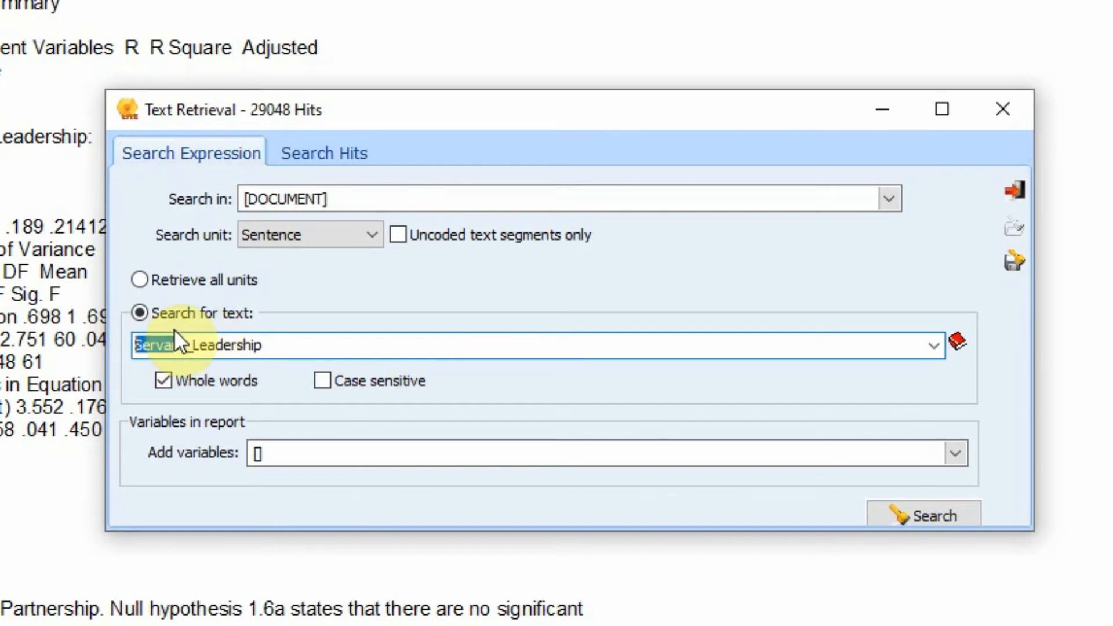
Clear the Servant Leadership text from the search expression
left_click_drag(187, 342, 267, 342)
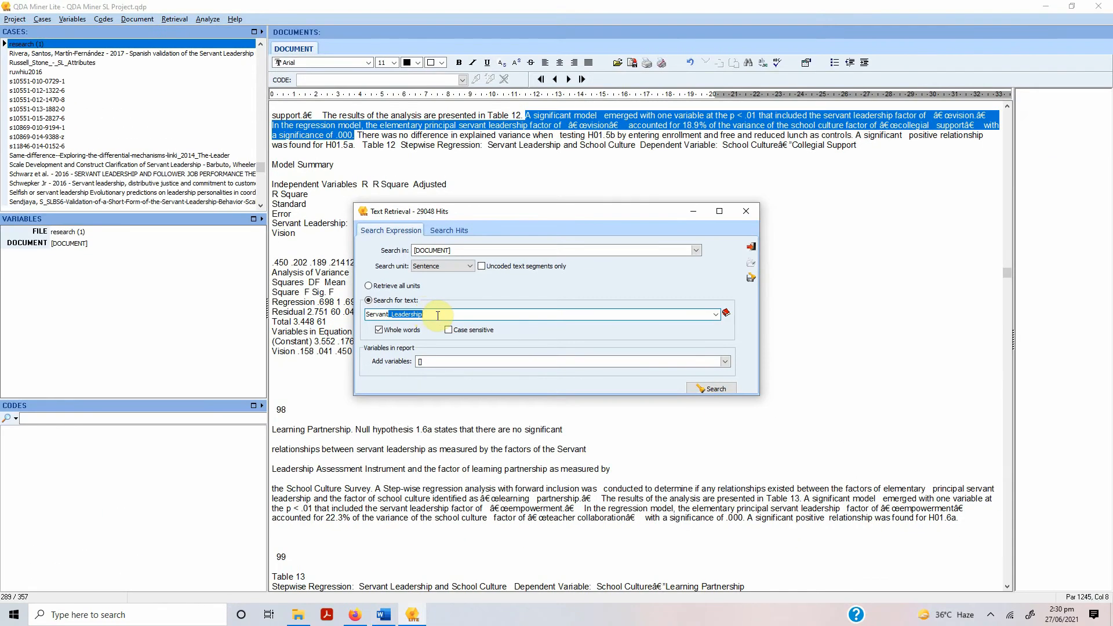
left_click_drag(438, 315, 337, 312)
key("ctrl+x")
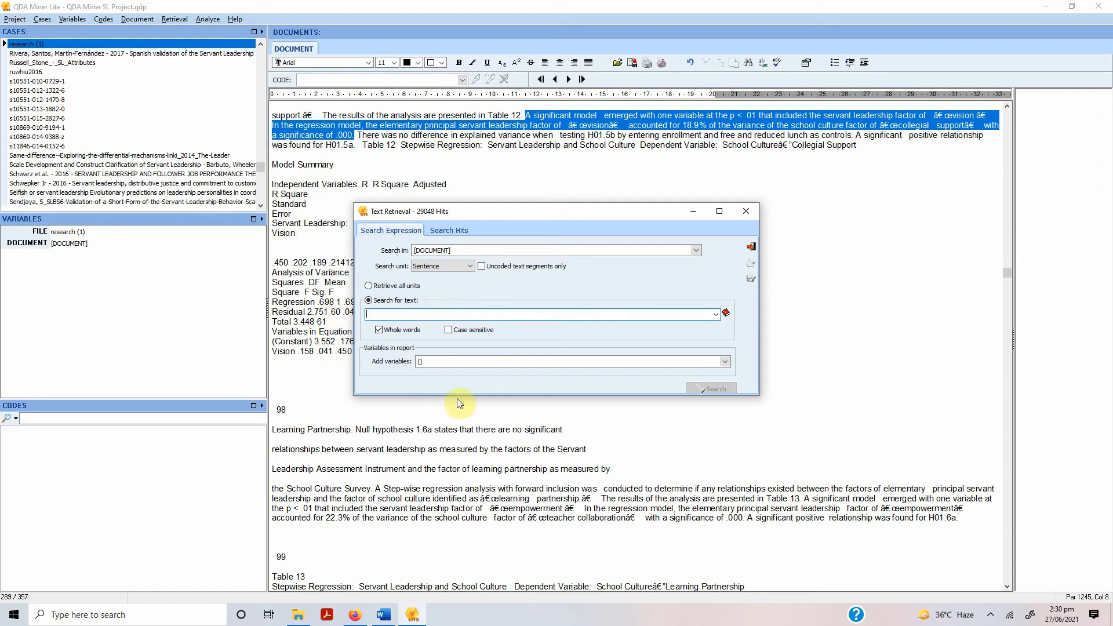
Switch to the Word document and examine the Complex Search section, highlighting the example "Servant Leadership" AND Define
left_click(382, 615)
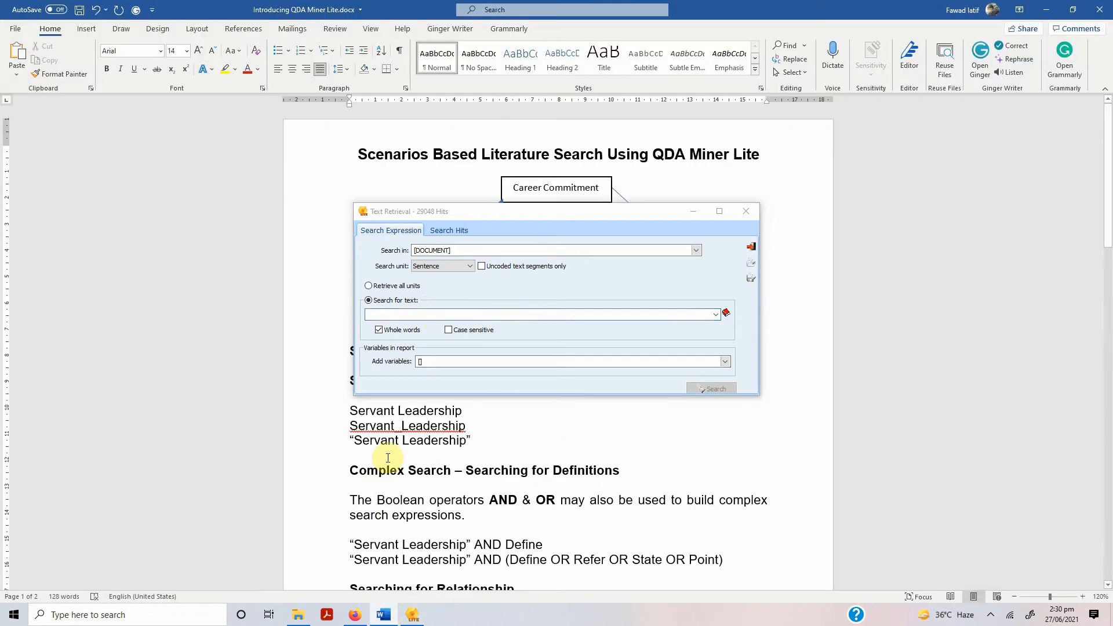
left_click(549, 207)
left_click_drag(730, 202, 730, 107)
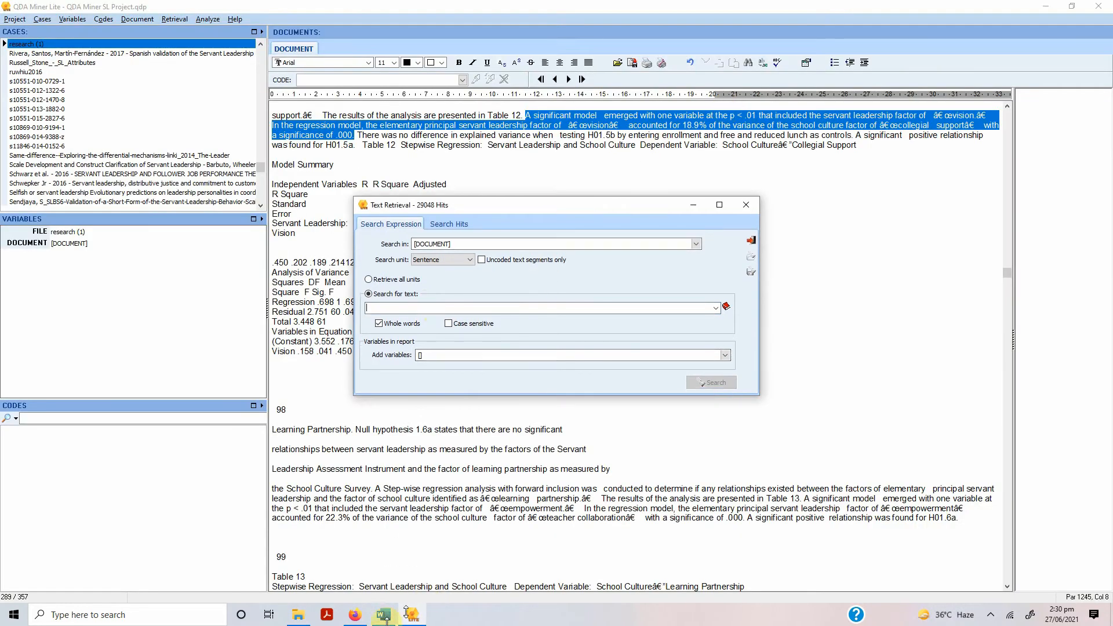
left_click(383, 615)
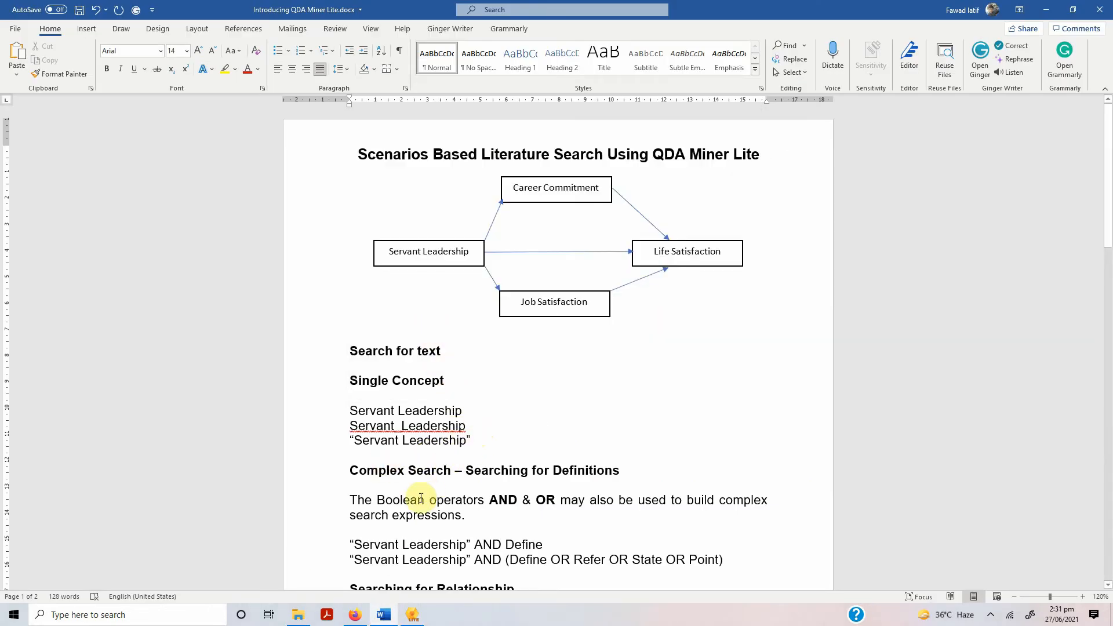
scroll(362, 475, "down", 2)
left_click_drag(355, 477, 525, 474)
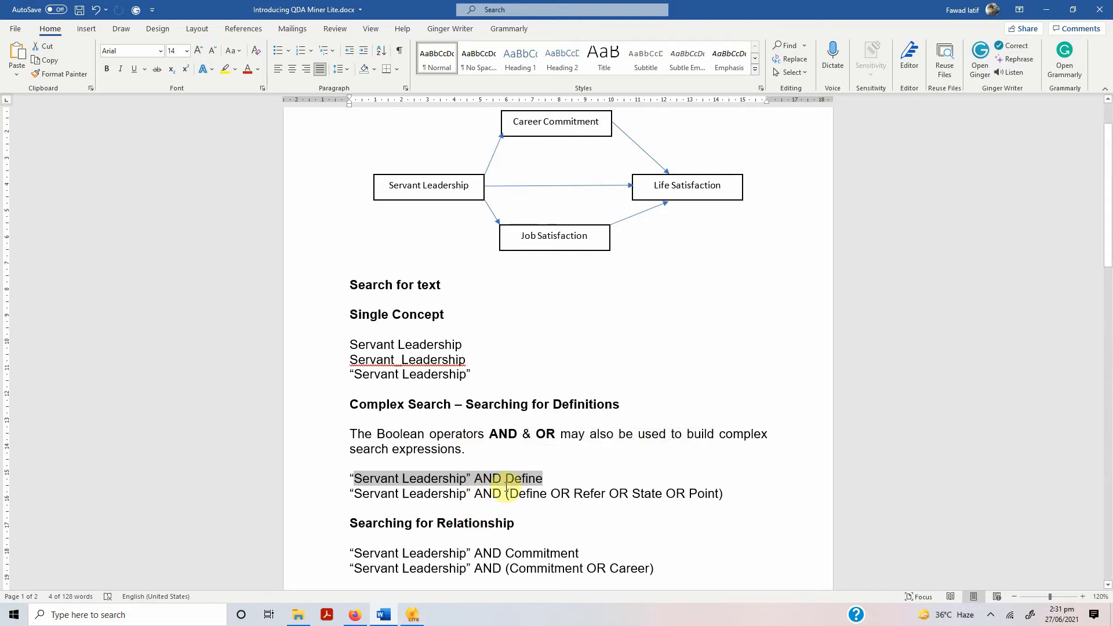
Switch back to QDA Miner Lite, bring up Text Retrieval and enter "Servant Leadership" AND Define as the search text
left_click(412, 615)
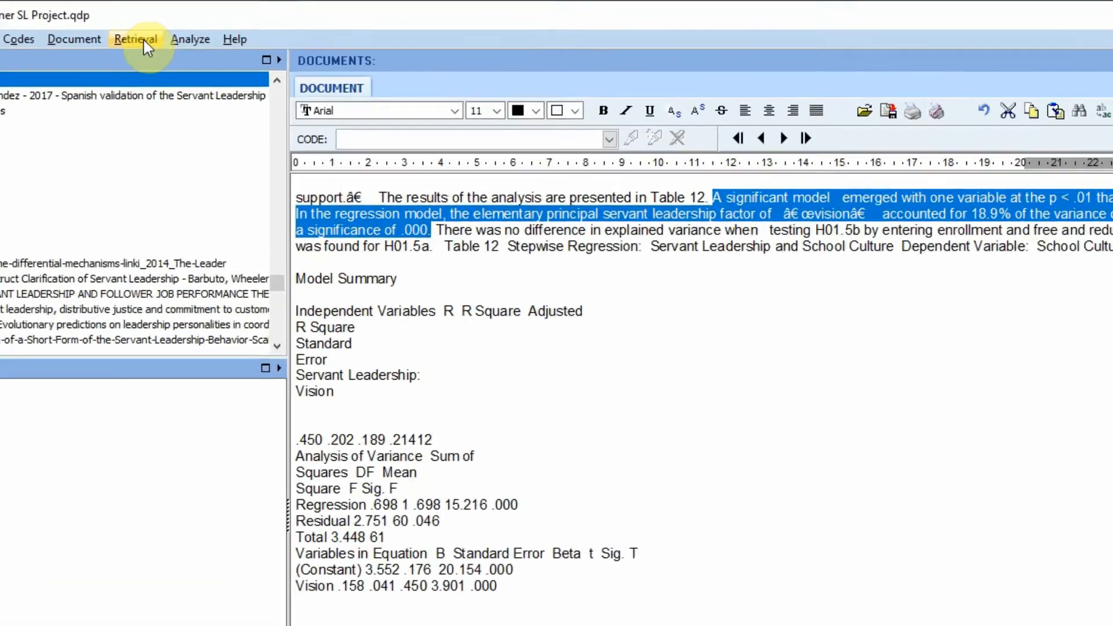
left_click(175, 24)
left_click(138, 72)
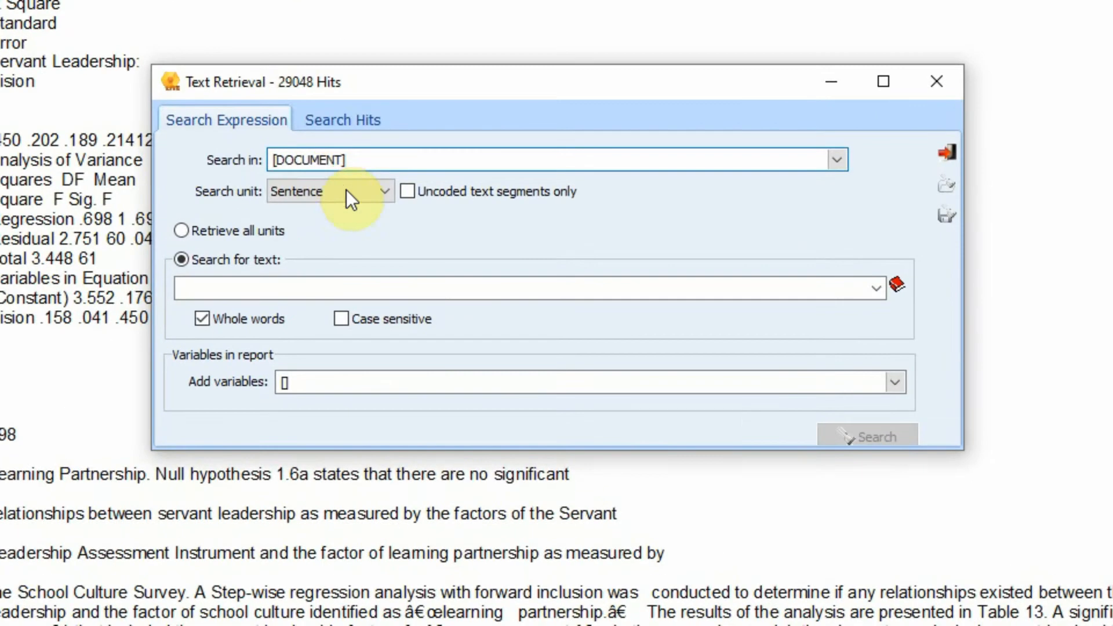
left_click(401, 244)
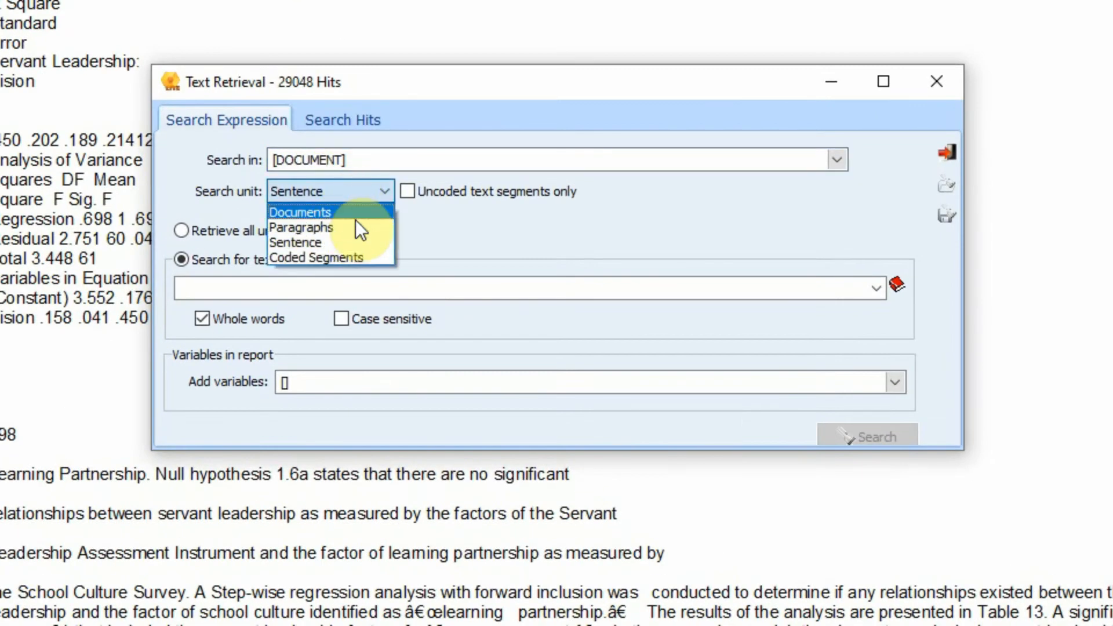
left_click(303, 288)
left_click(304, 288)
type("\"Serva")
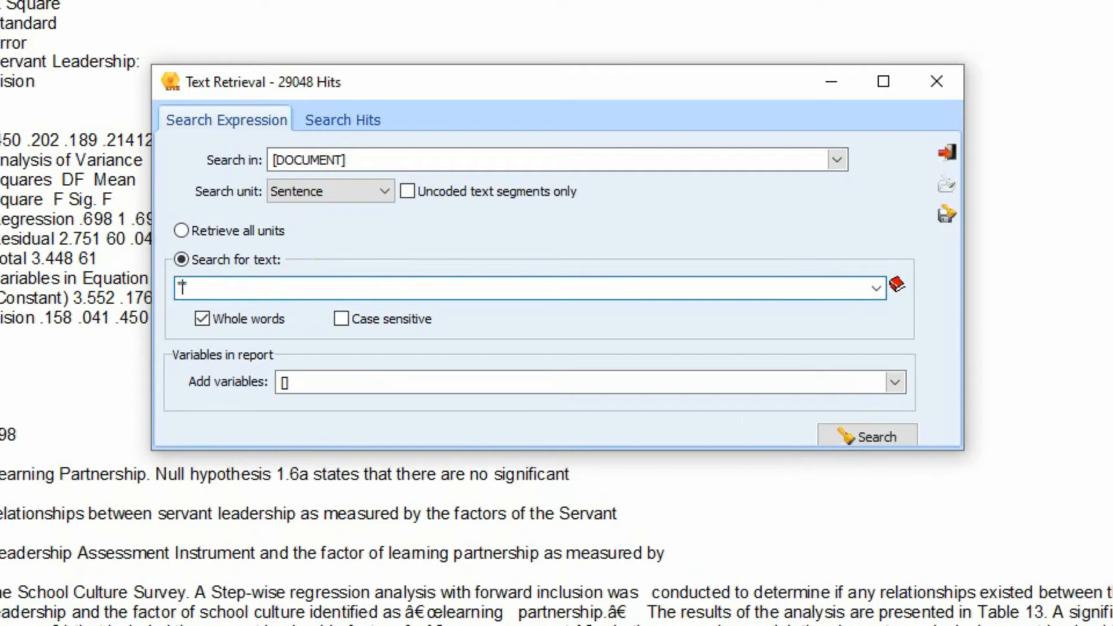
type("nt Lea")
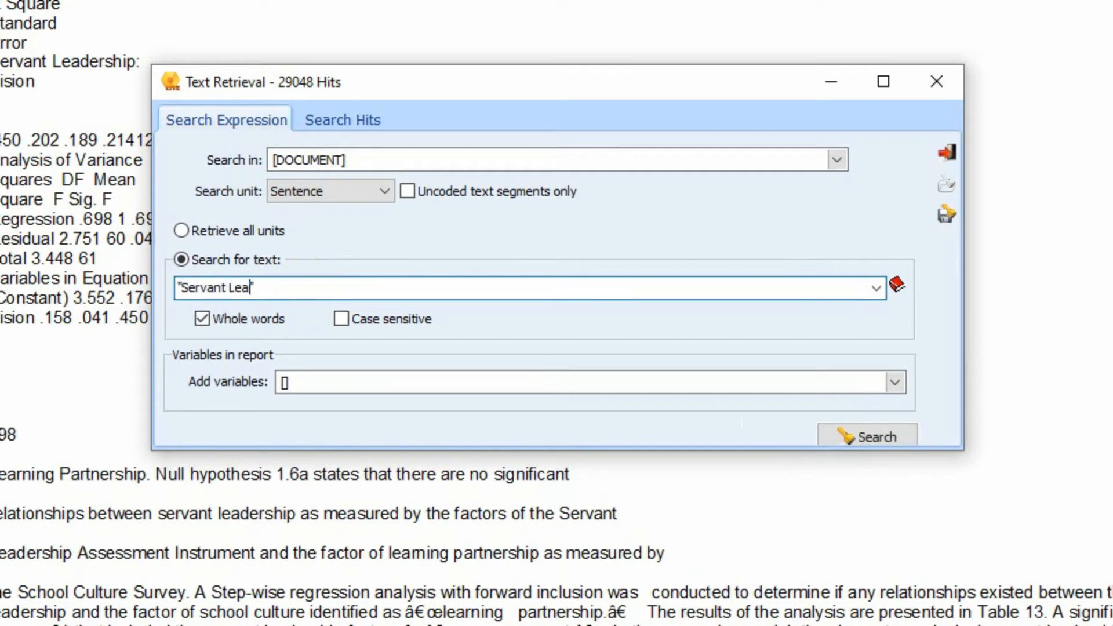
type("dership\" AND Define")
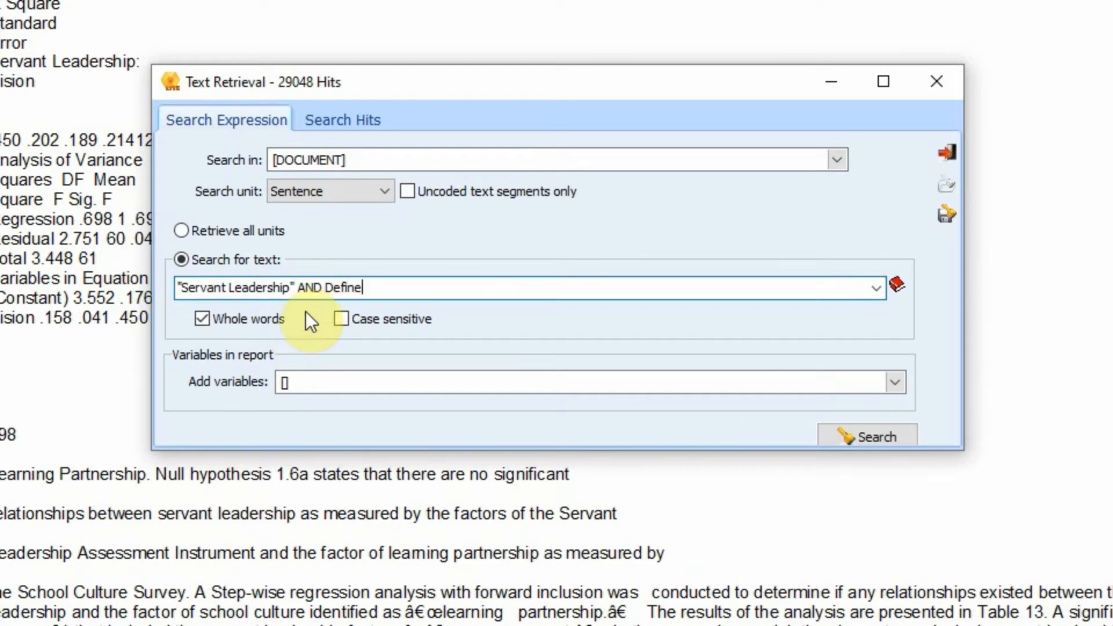
Switch the search unit to Documents and back to Sentence while reviewing the expression
left_click_drag(282, 289, 219, 293)
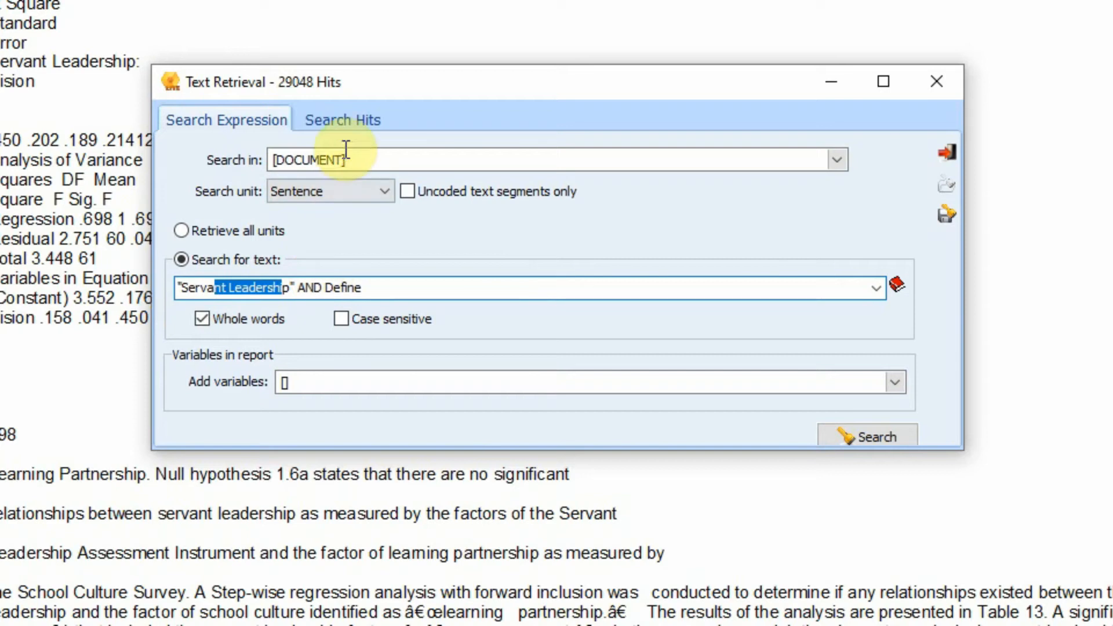
left_click(386, 196)
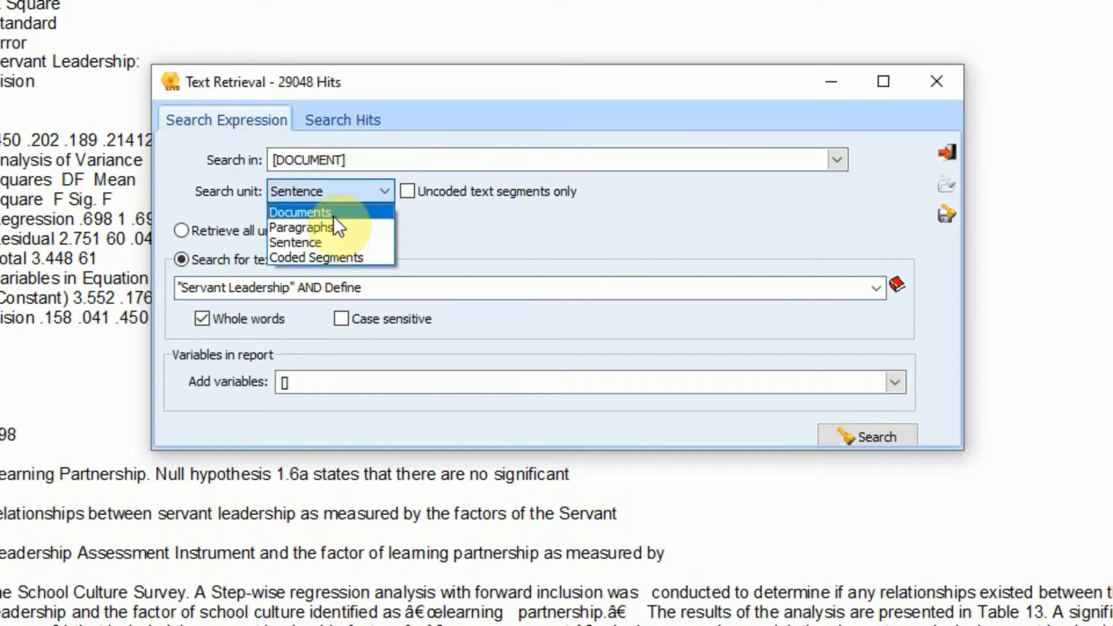
left_click(333, 216)
left_click(281, 287)
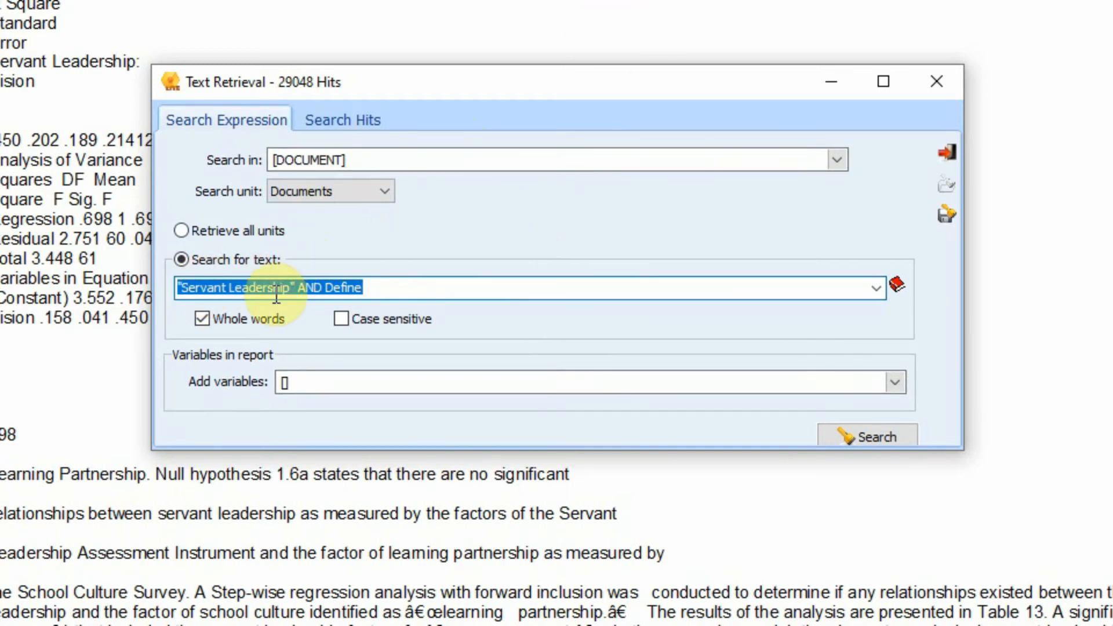
left_click_drag(324, 287, 370, 290)
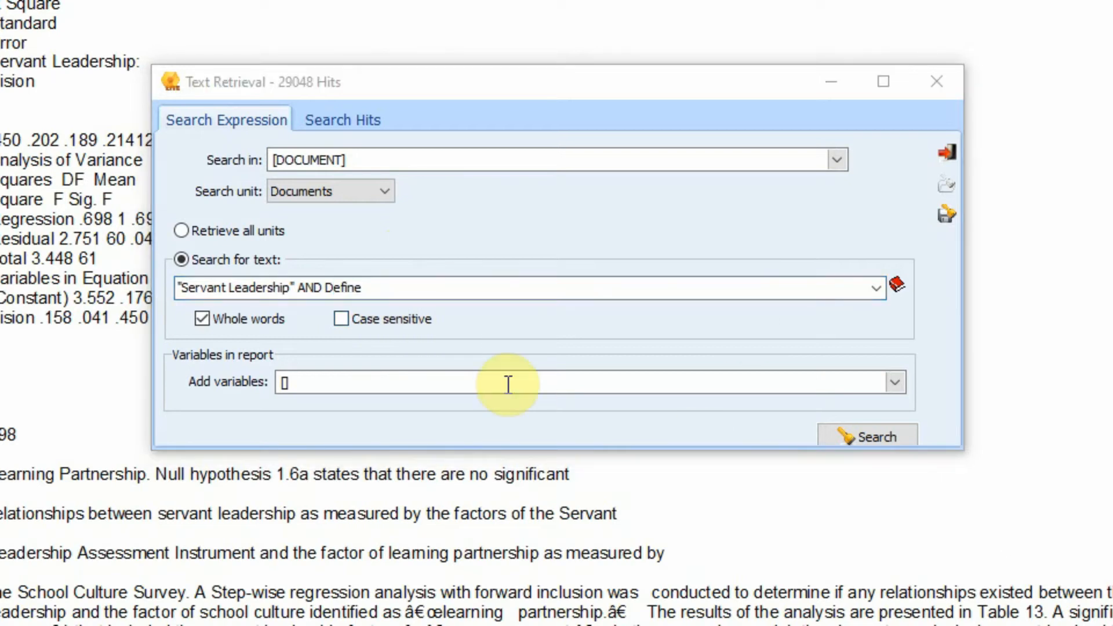
left_click(402, 134)
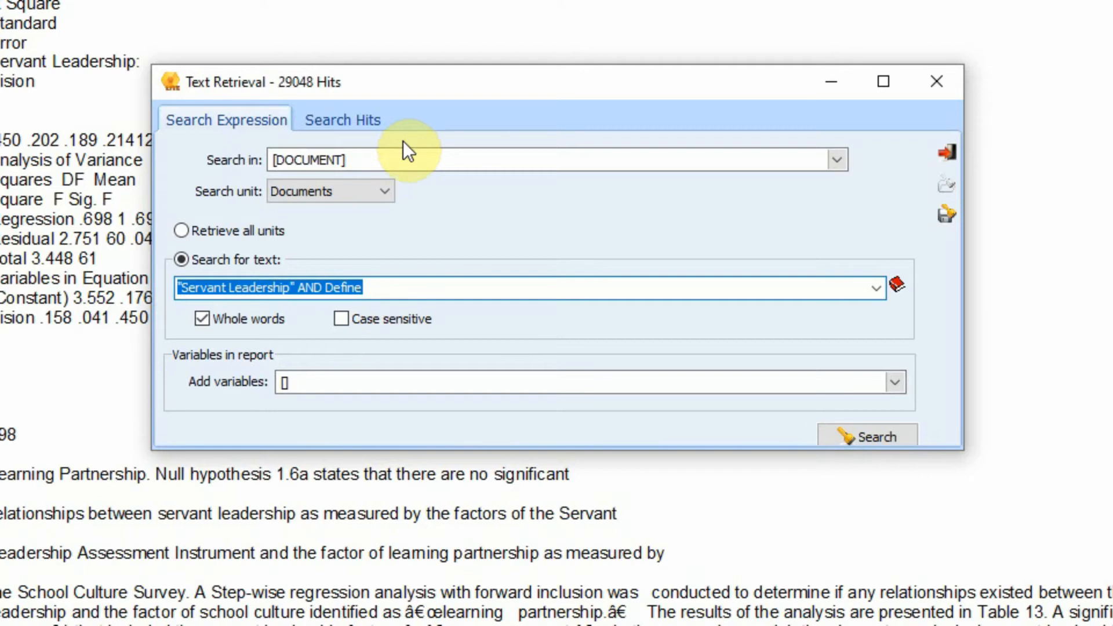
left_click(381, 193)
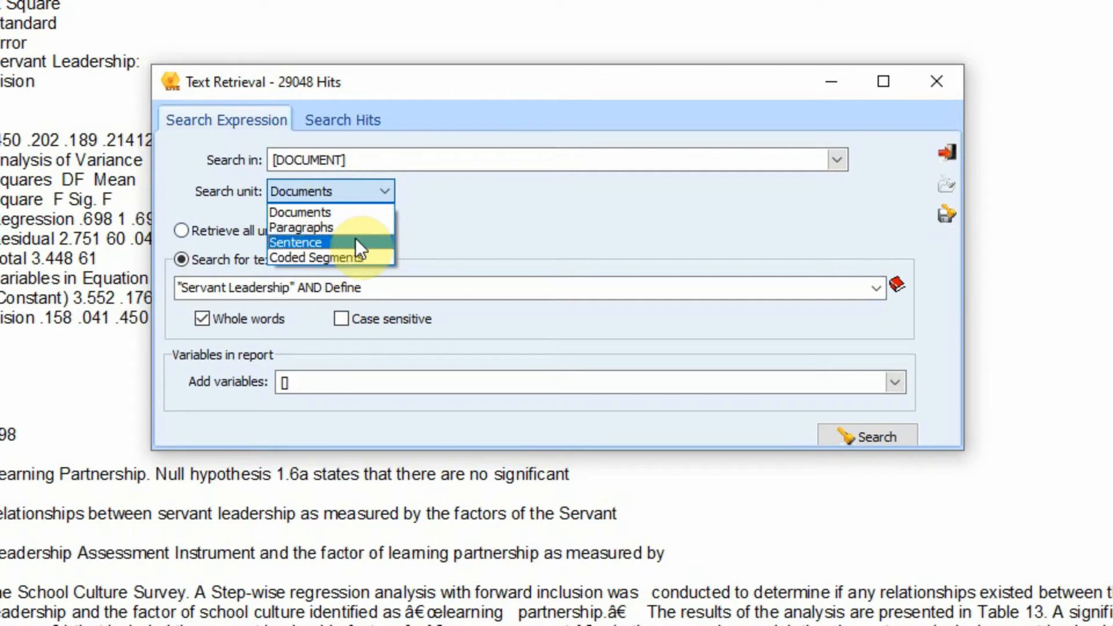
left_click(355, 242)
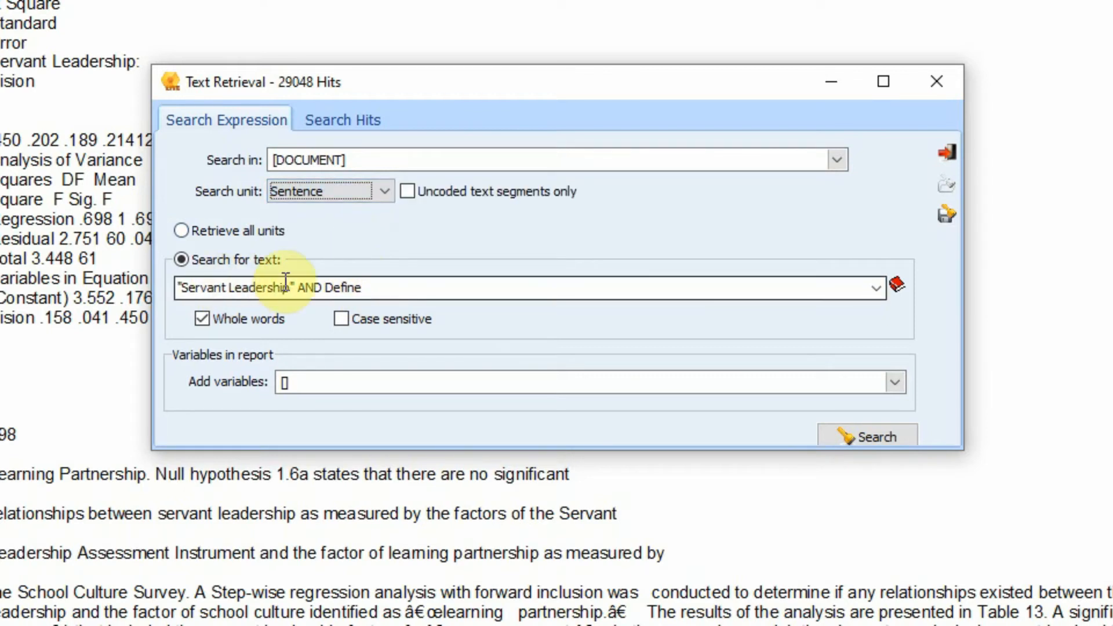
Examine the parts of the search expression: the quoted phrase "Servant Leadership", the AND operator and the word Define
left_click_drag(363, 288, 161, 287)
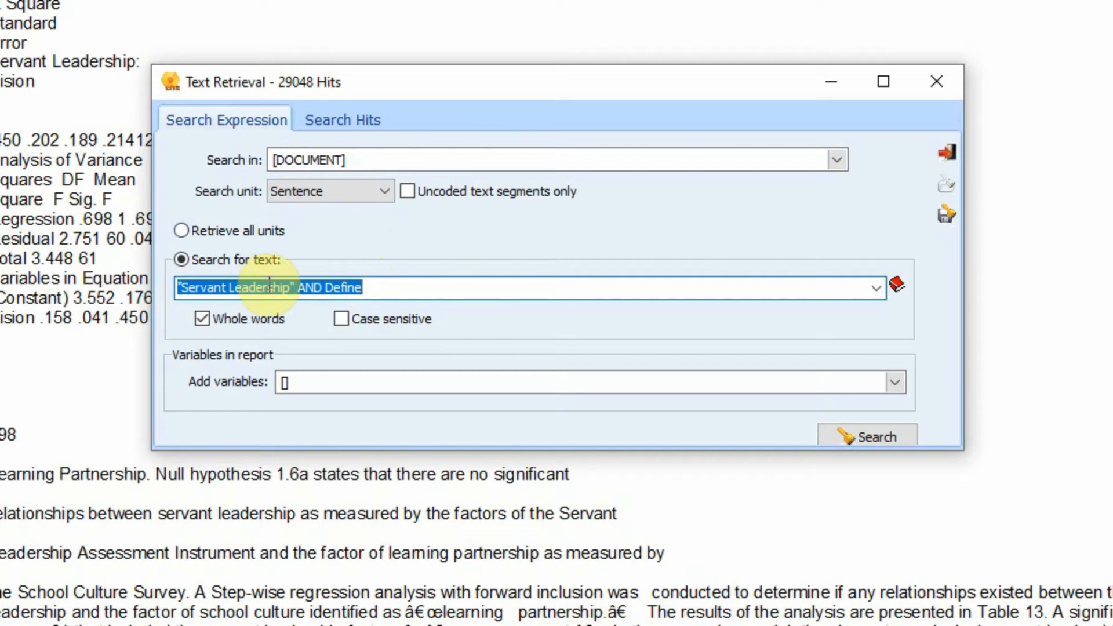
left_click(328, 196)
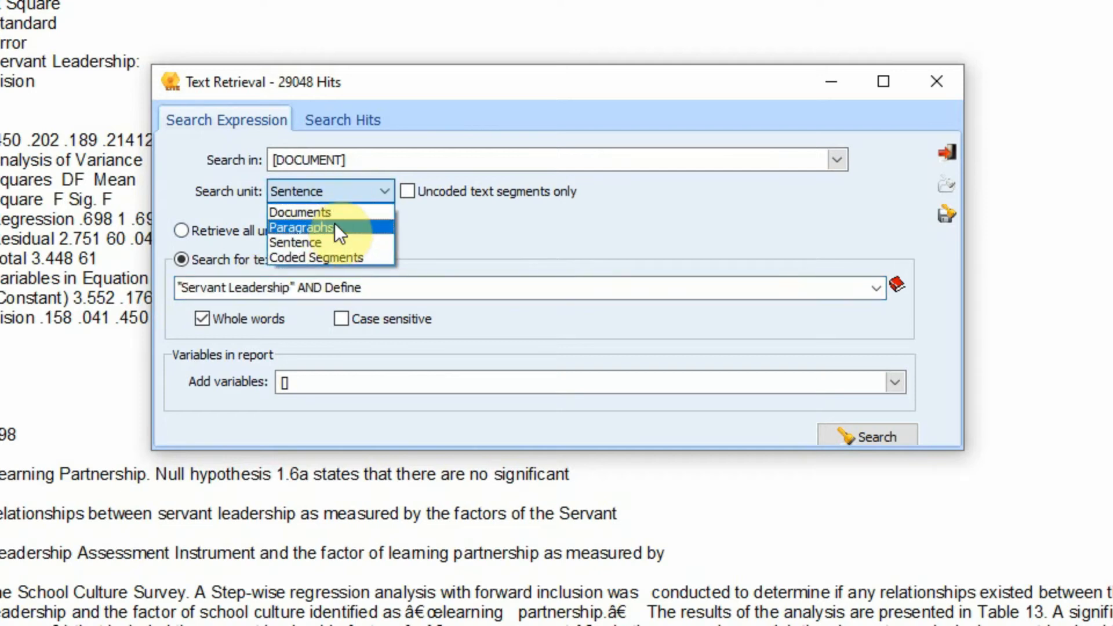
left_click(412, 286)
left_click(412, 287)
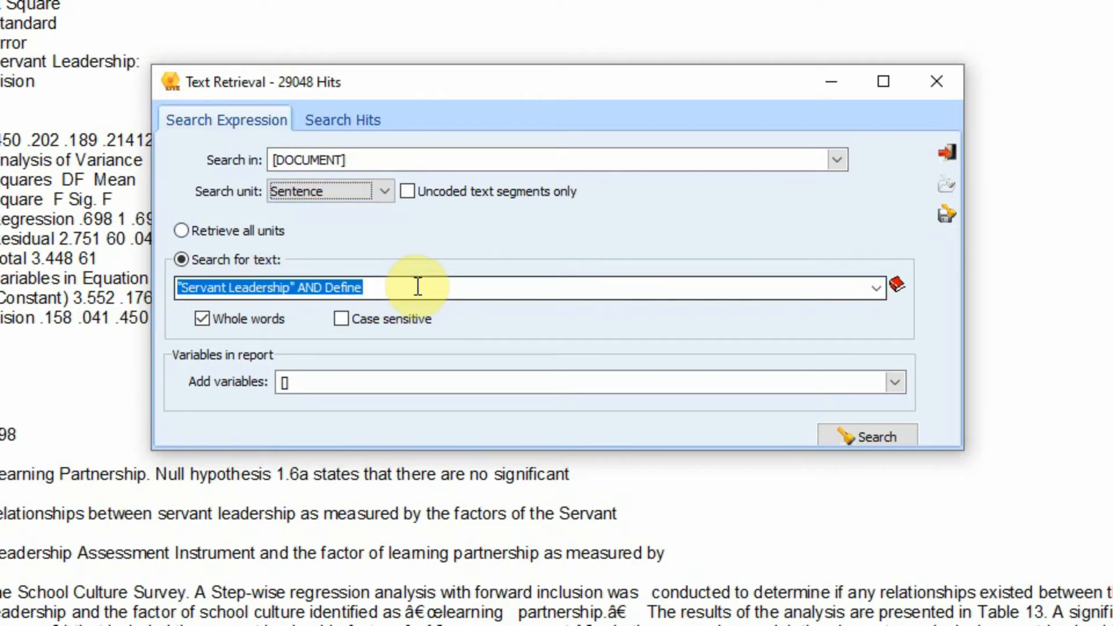
left_click(257, 288)
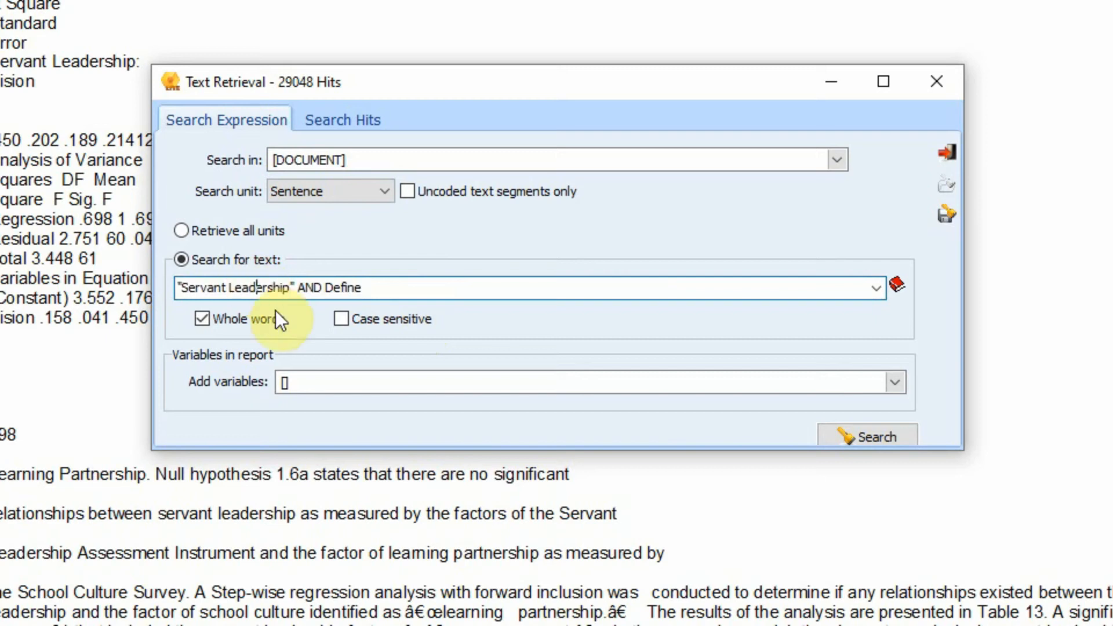
left_click(297, 282)
left_click_drag(327, 285, 380, 284)
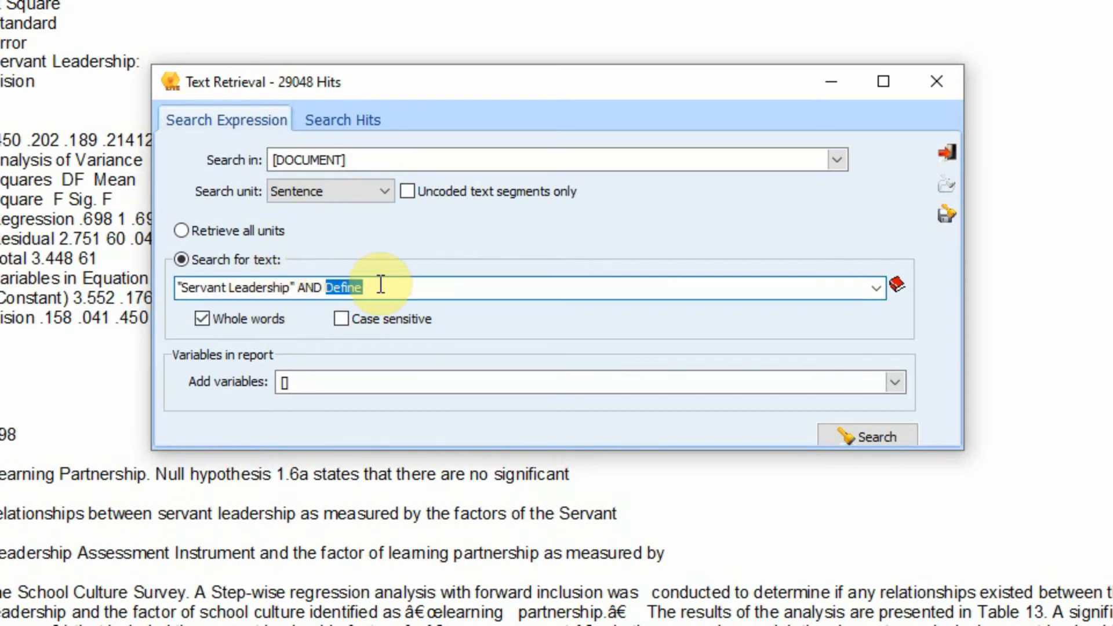
left_click_drag(183, 288, 393, 286)
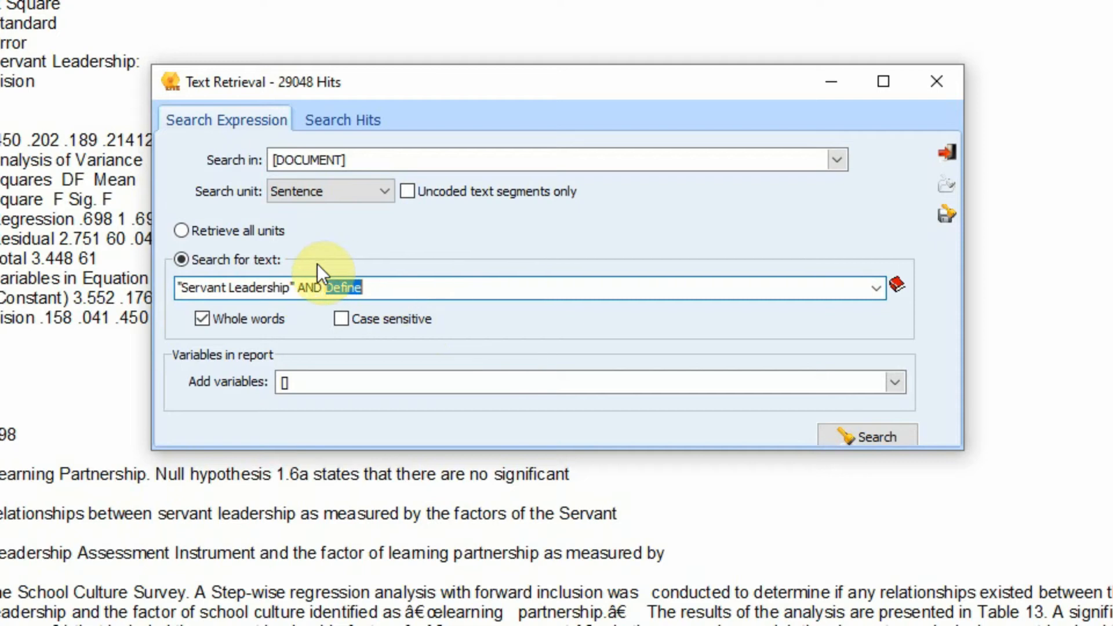
left_click(317, 288)
key("shift+Left")
key("shift+Left")
key("shift+Left")
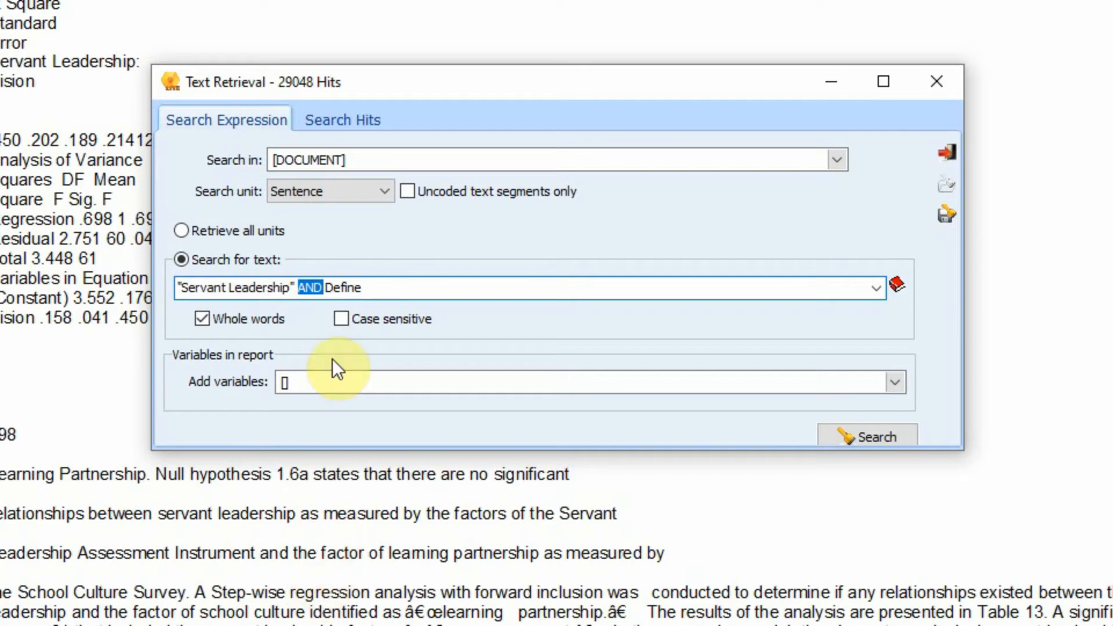
left_click(371, 288)
key("shift+Left")
key("shift+Left")
key("shift+Left")
key("shift+Left")
key("shift+Left")
key("shift+Left")
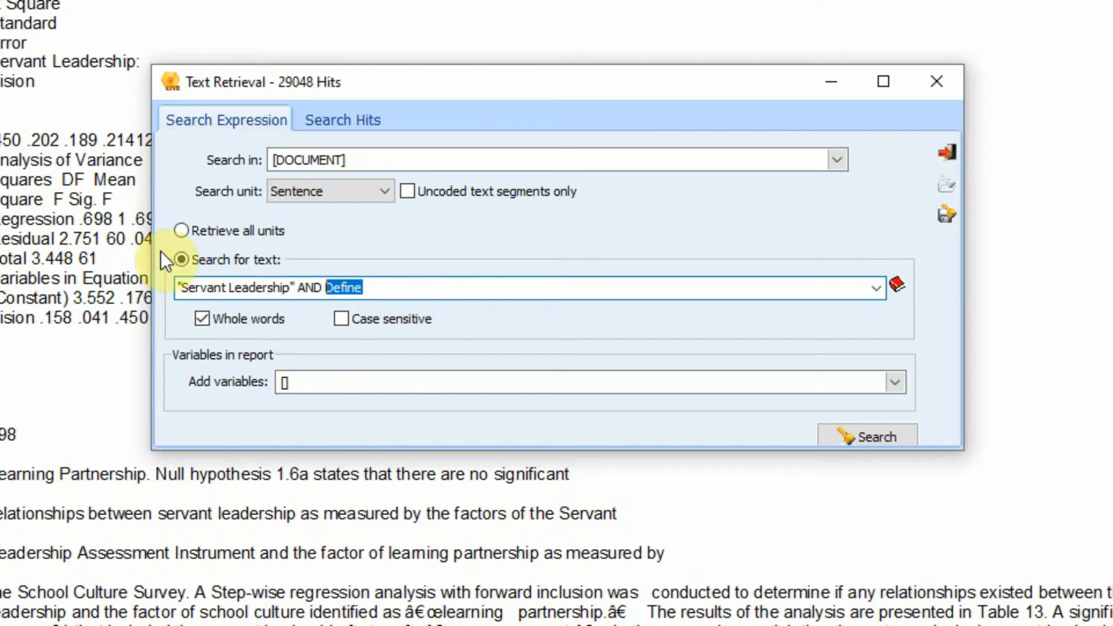
left_click(863, 433)
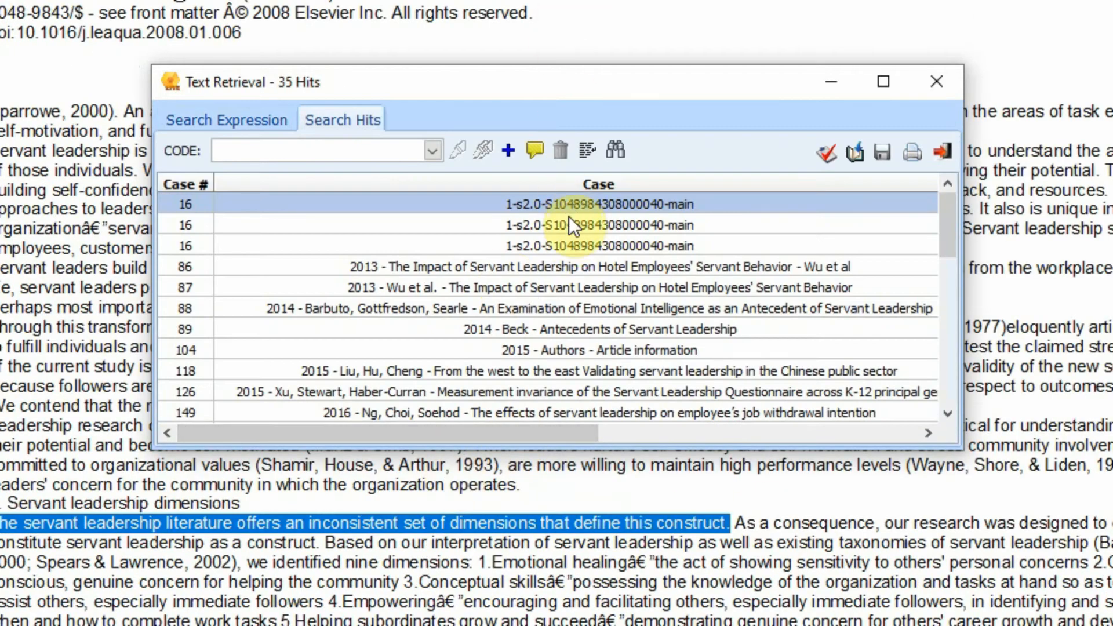
left_click(432, 231)
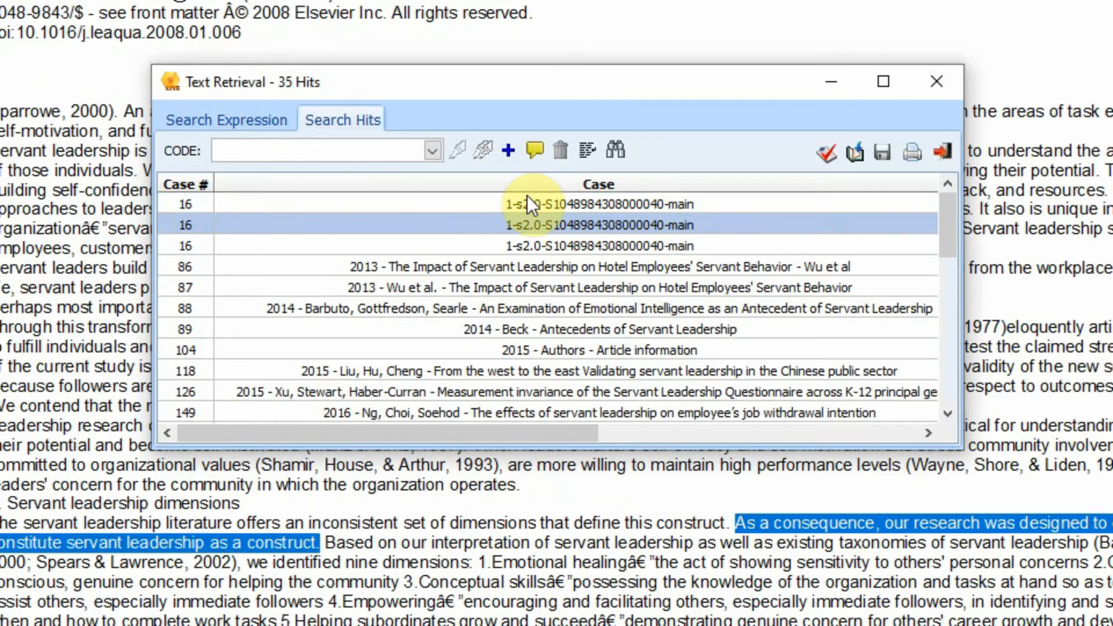
left_click(527, 200)
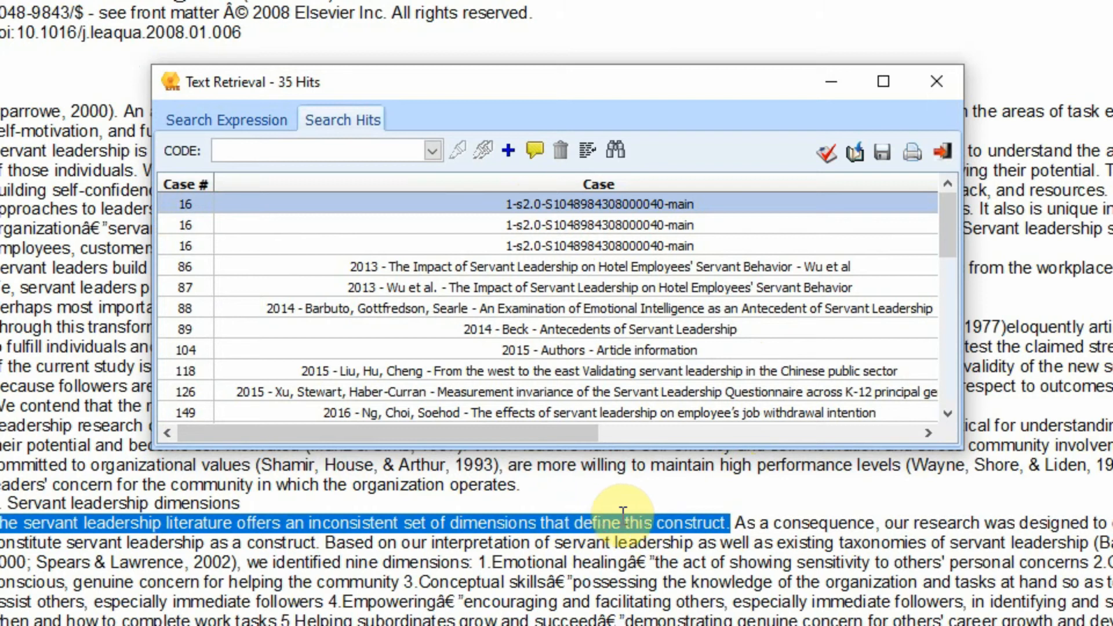
Open hits from the 2013 and 2015 papers, cases 86, 87, 104 and 126, to examine their matching sentences
left_click(676, 258)
left_click(669, 287)
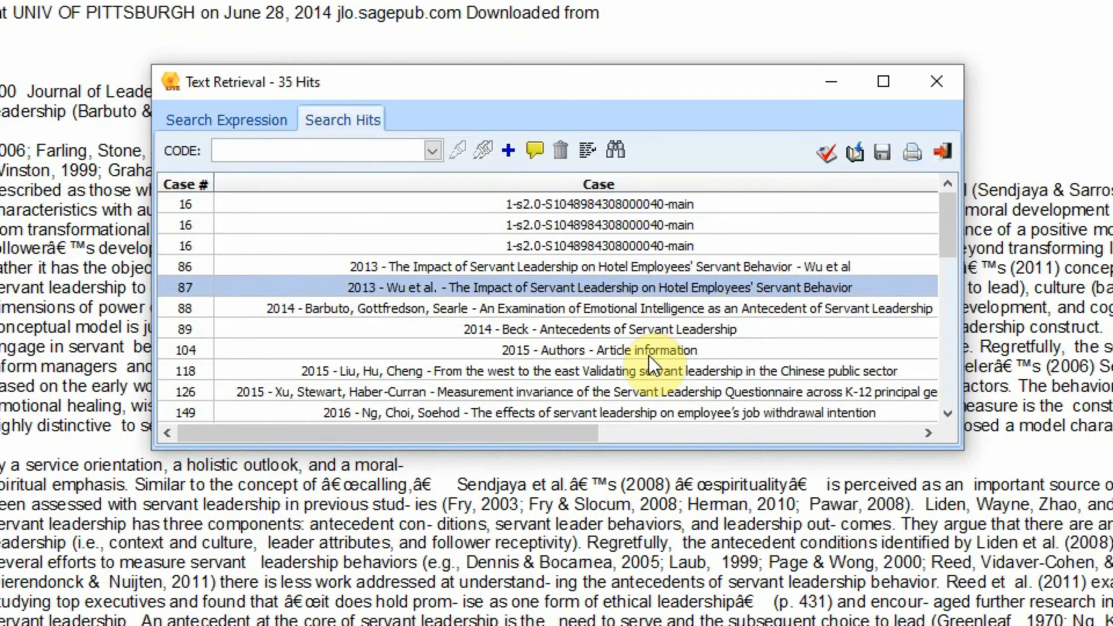
left_click(649, 356)
left_click(634, 387)
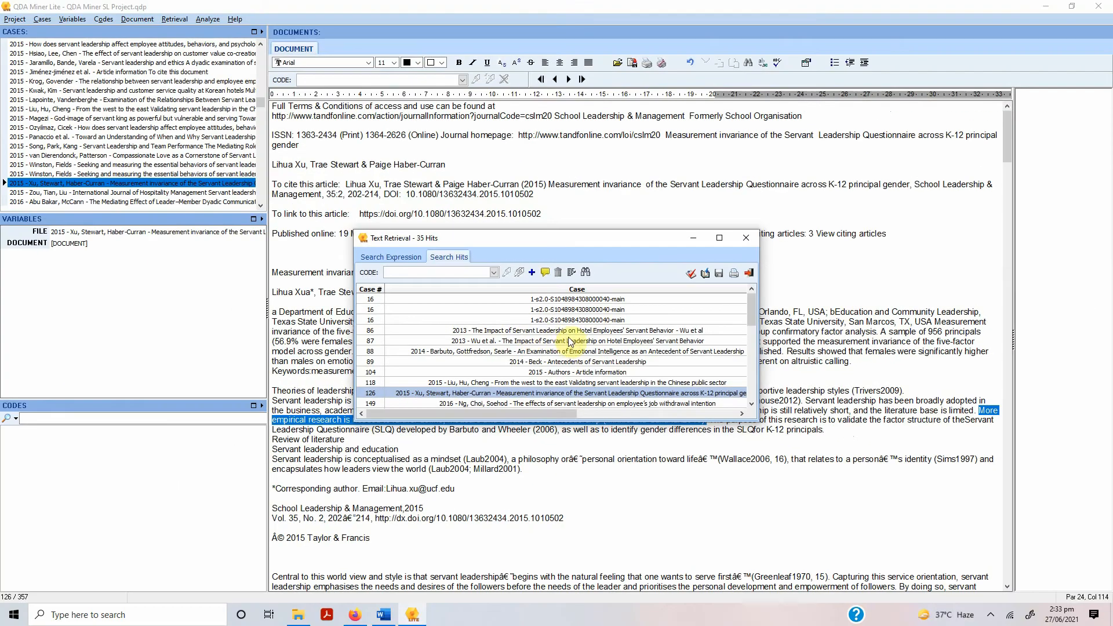
Move the Text Retrieval window clear of the document text and examine the highlighted sentences of cases 86 and 104
left_click(571, 332)
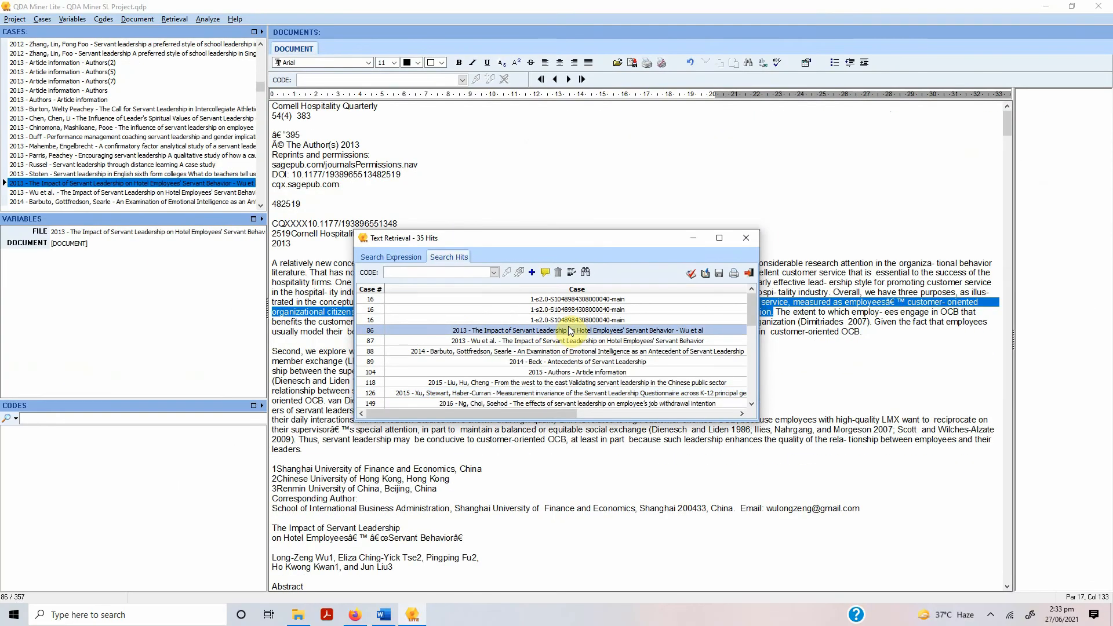
left_click_drag(579, 242, 634, 90)
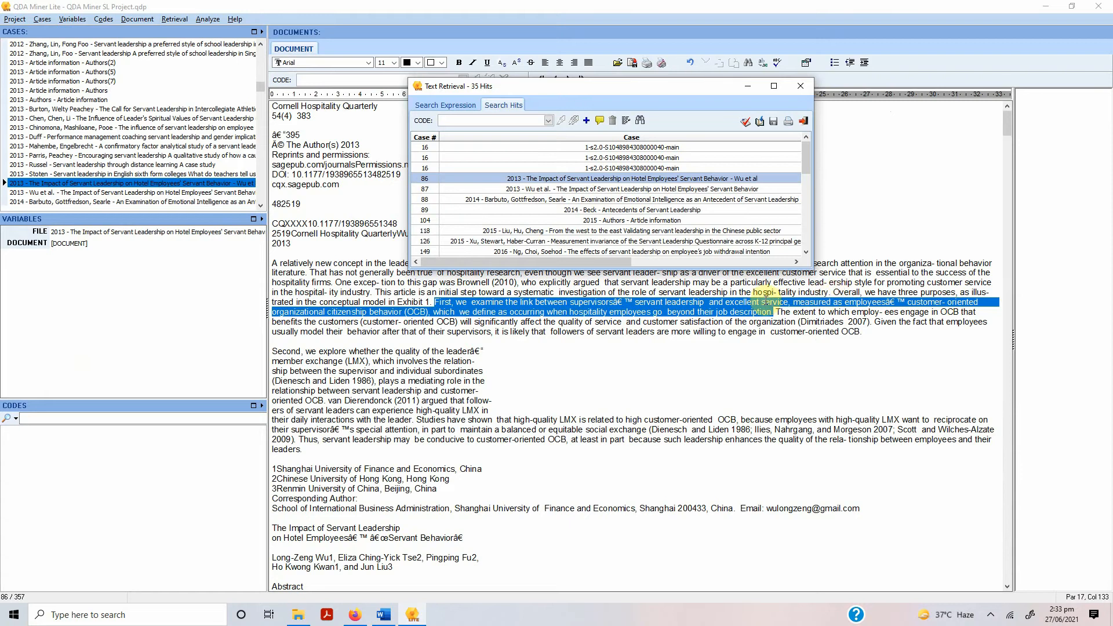
left_click(614, 220)
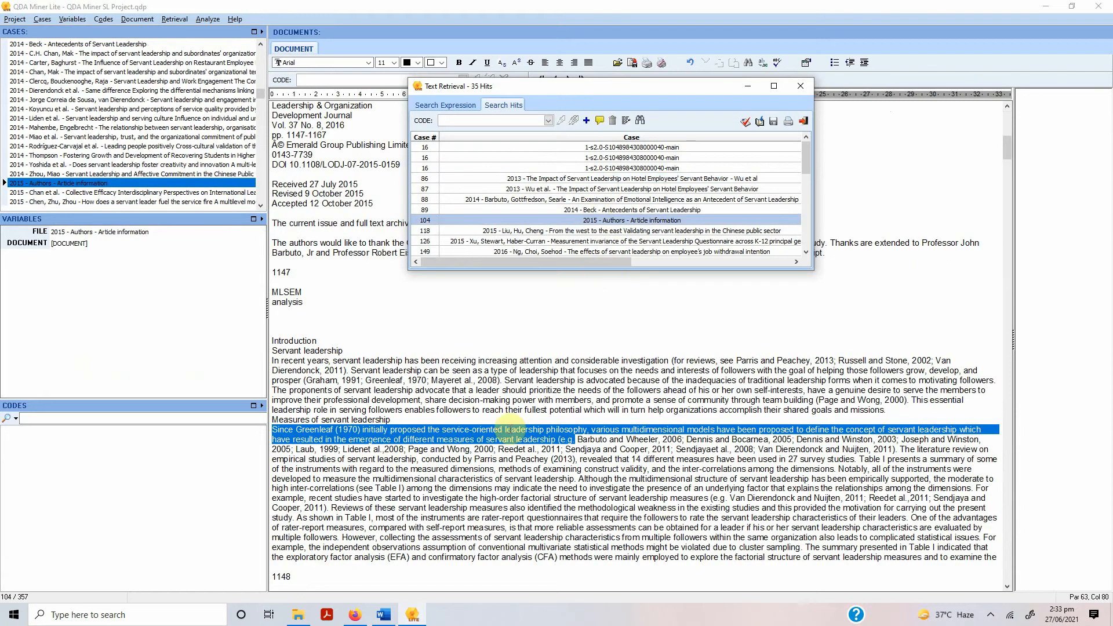
Move the Text Retrieval window clear of case 104's document and highlight the journal name and article title at its beginning
right_click(511, 430)
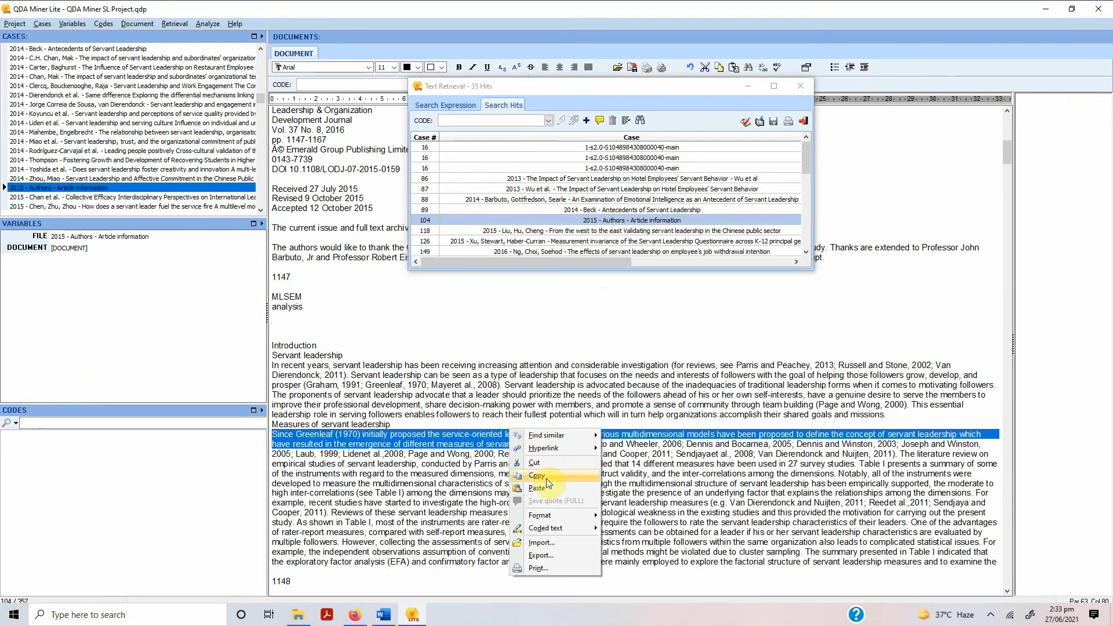
left_click(540, 92)
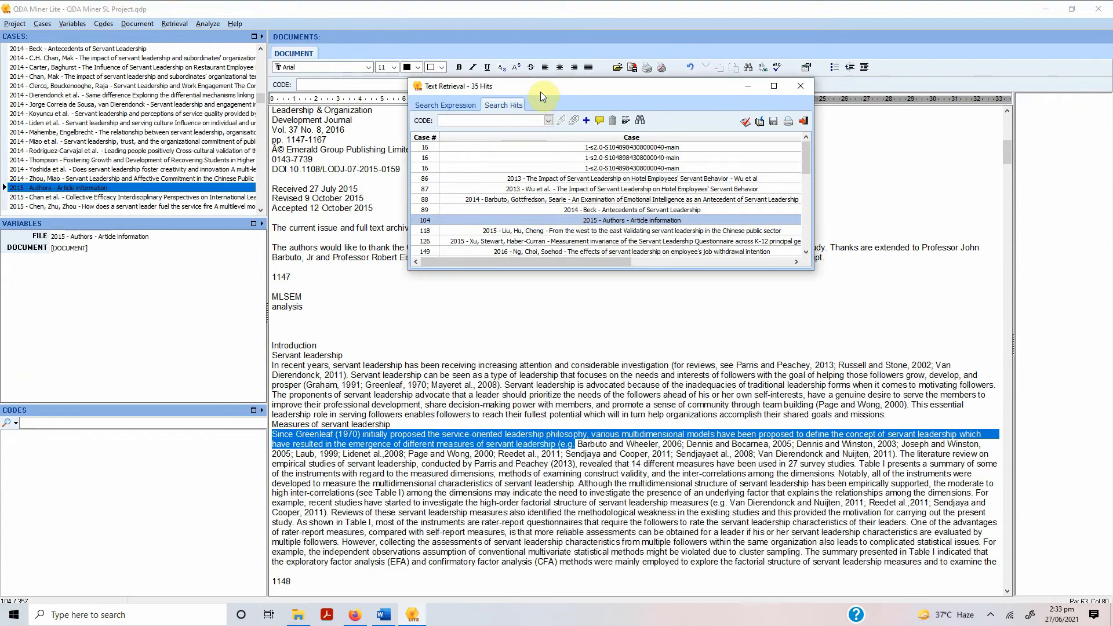
left_click_drag(540, 92, 553, 324)
left_click_drag(1002, 147, 1015, 99)
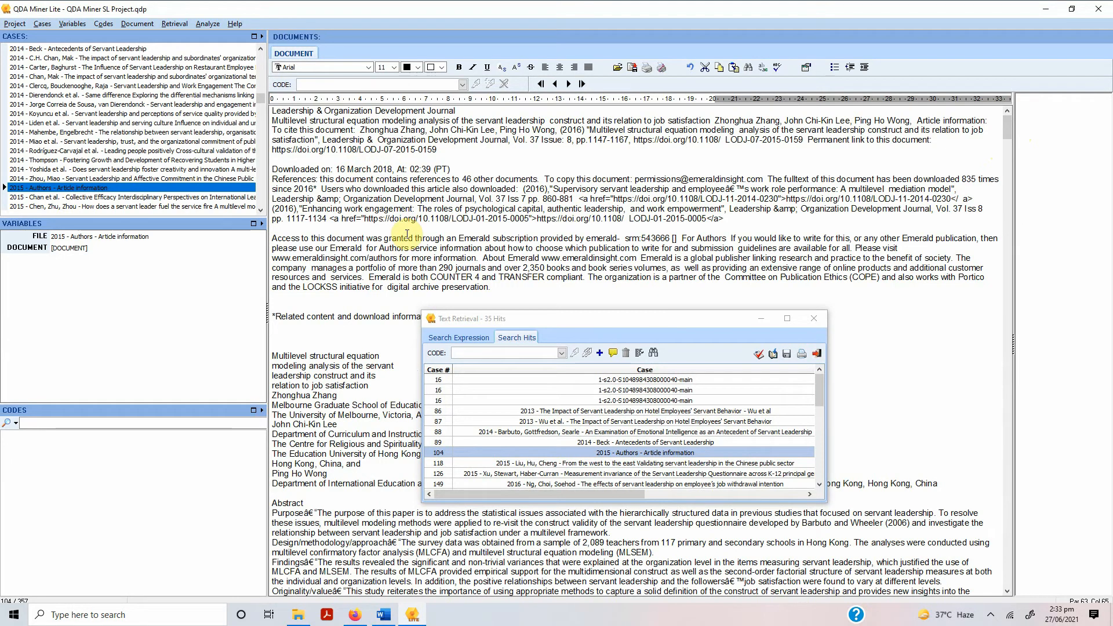
left_click_drag(523, 322, 599, 329)
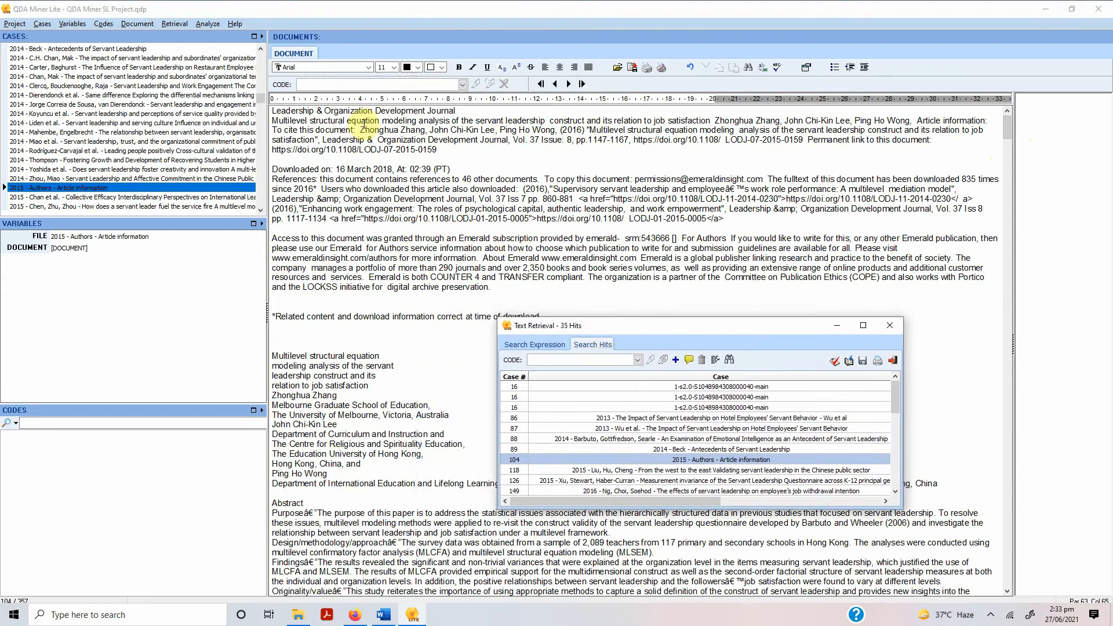
left_click_drag(273, 110, 951, 120)
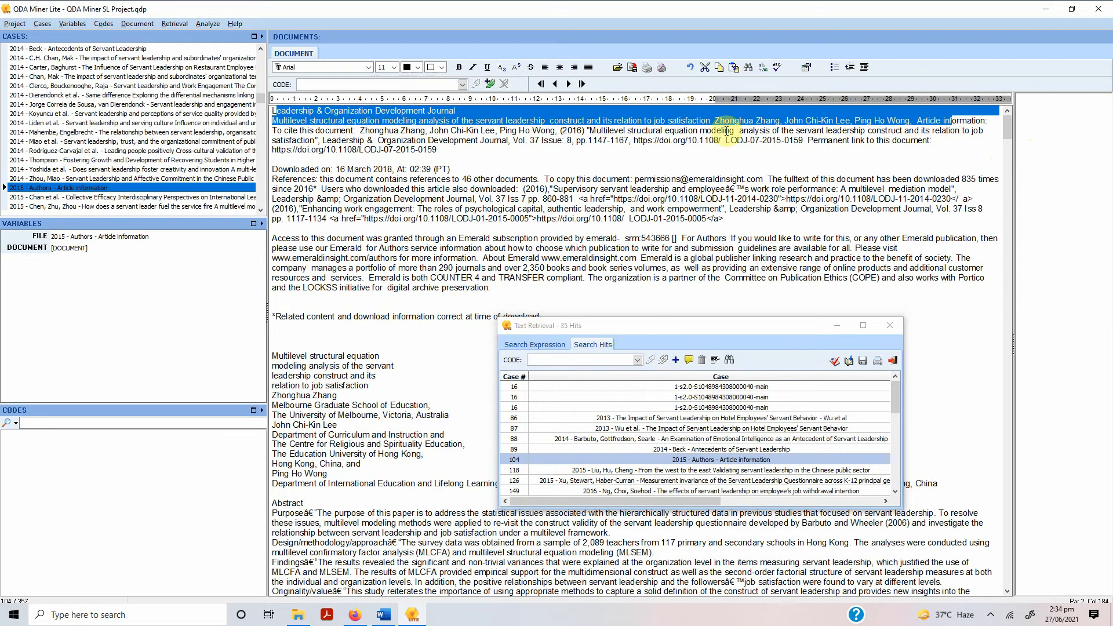
left_click_drag(614, 322, 544, 207)
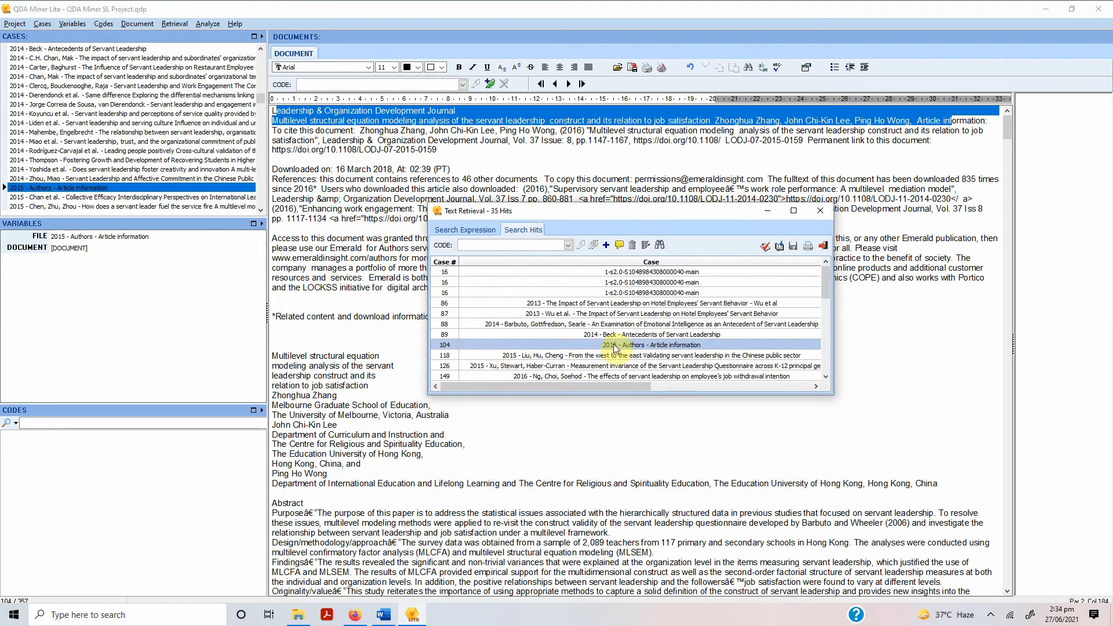
Open the hits of cases 86, 89 and 126 to examine their matching sentences
left_click(615, 303)
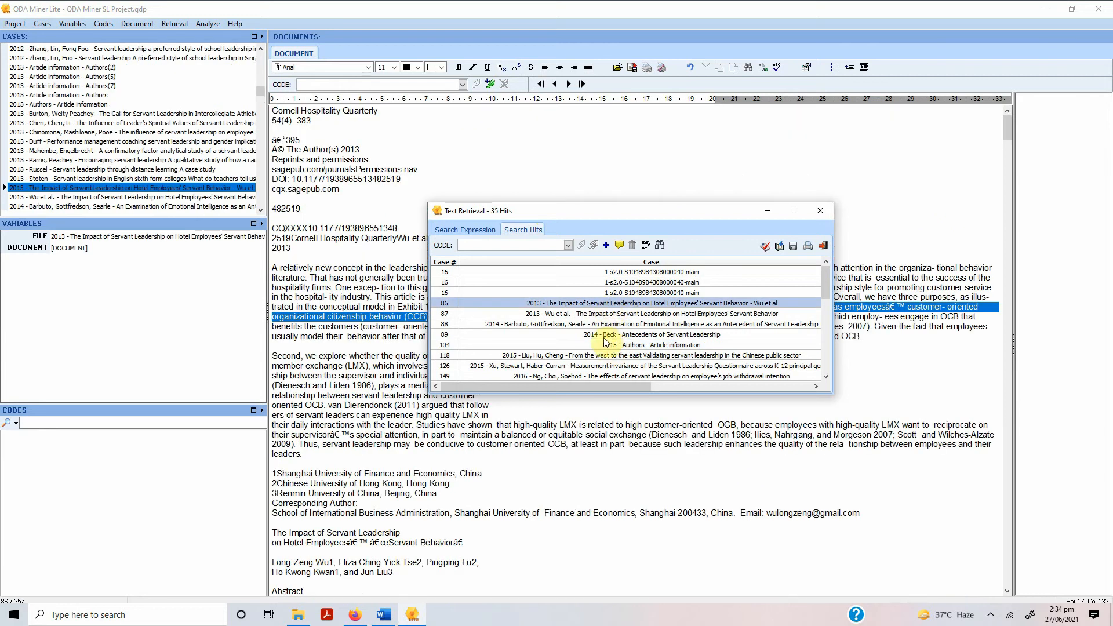
left_click(603, 335)
left_click(606, 366)
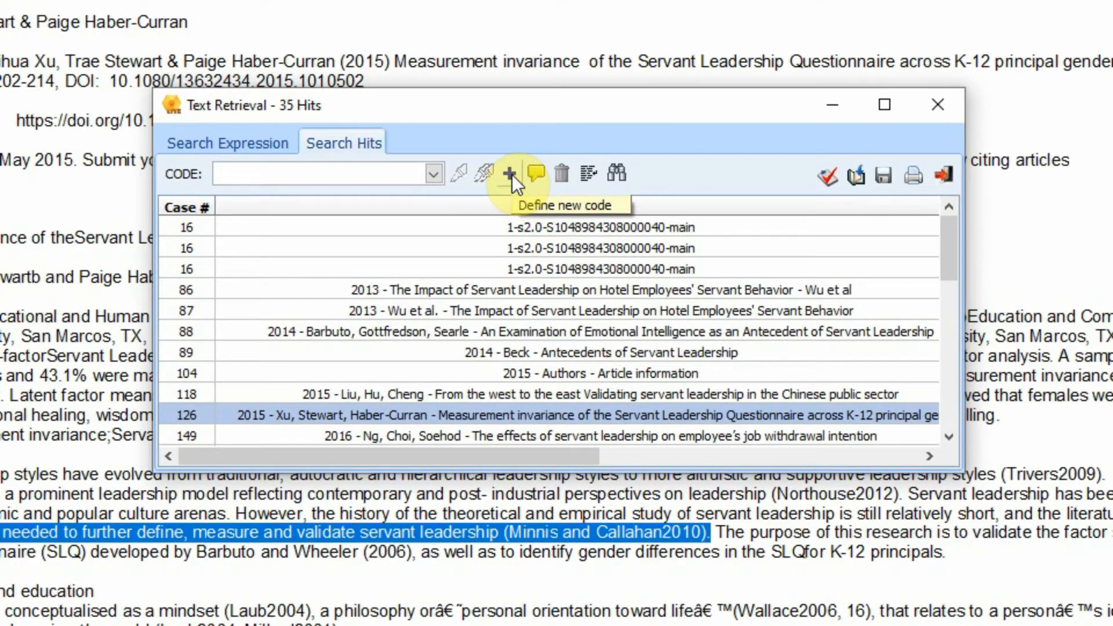
Define a new red code named SL and Definitions under the category SL
left_click(509, 174)
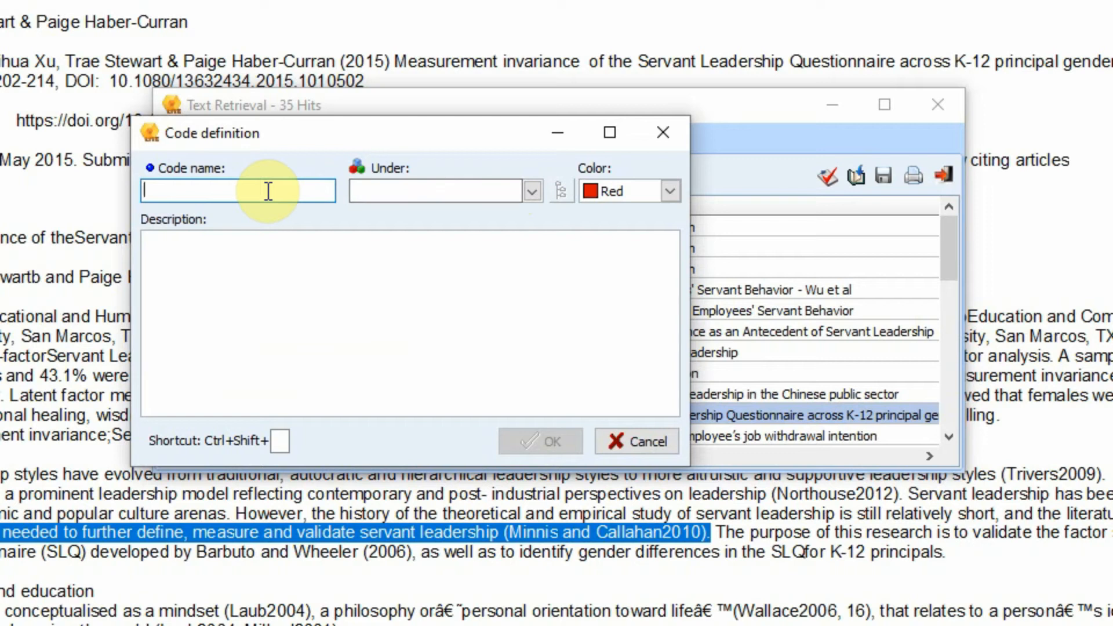
type("SL and Definitions")
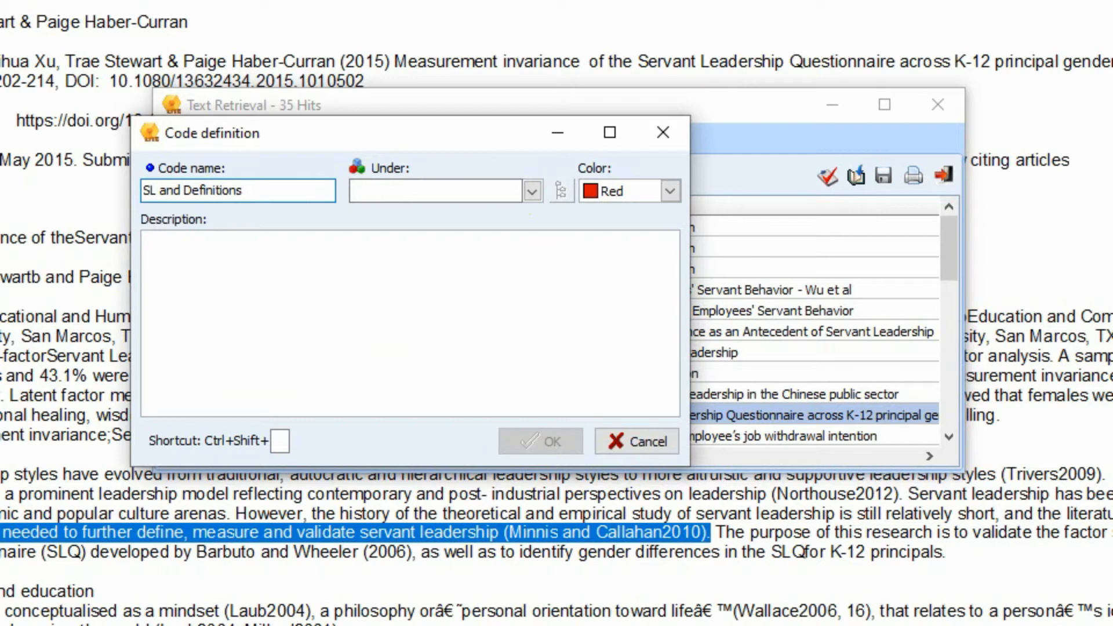
left_click(478, 195)
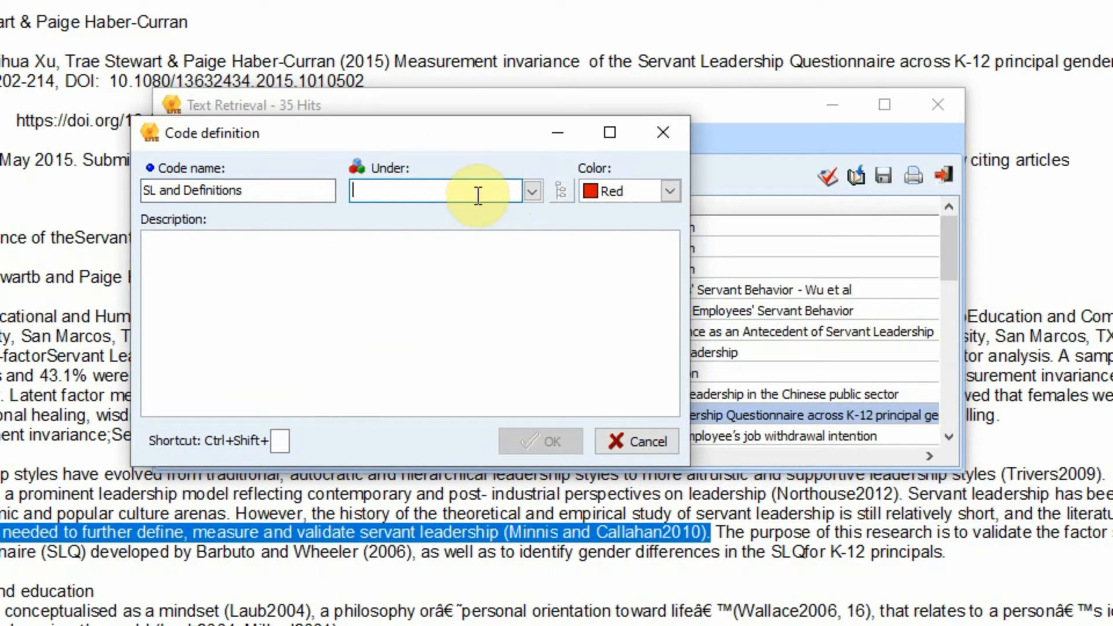
type("SL")
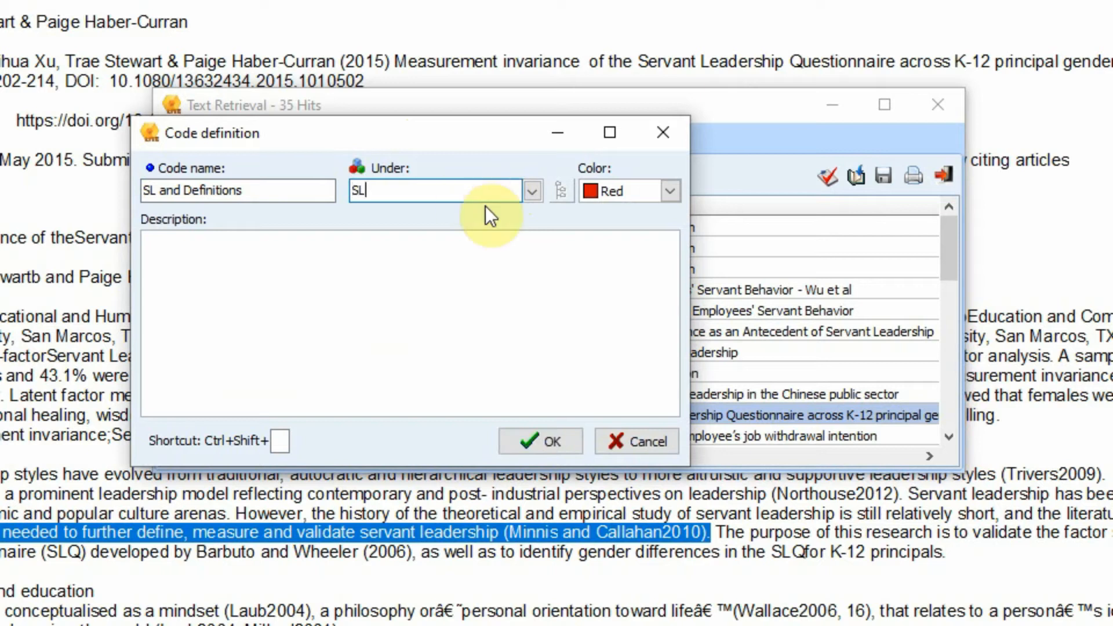
left_click(533, 197)
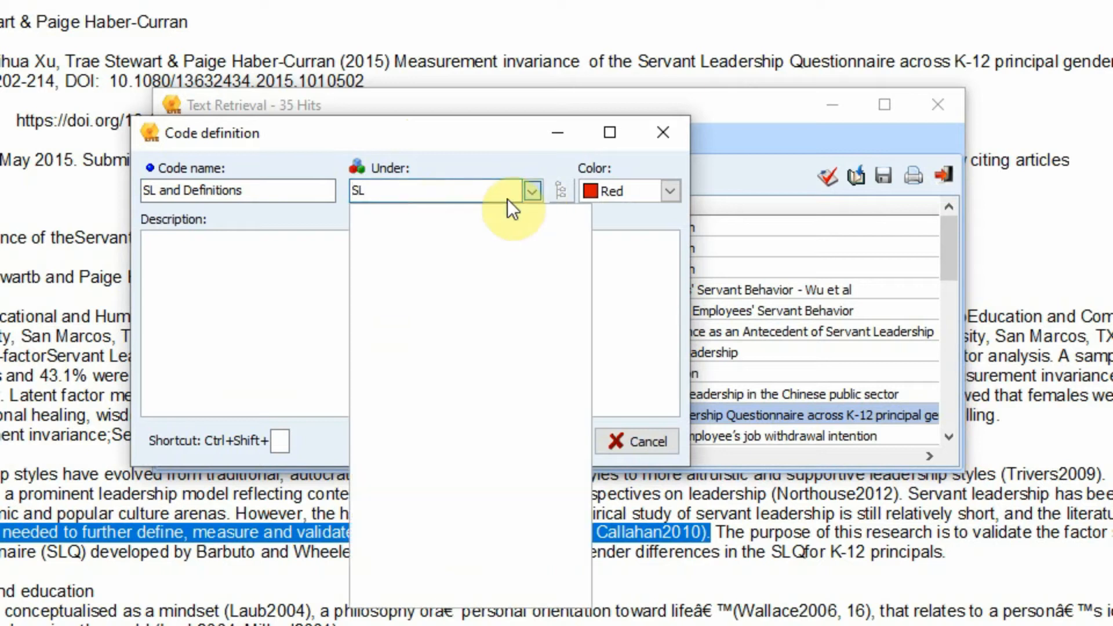
left_click(312, 198)
left_click_drag(277, 193, 104, 199)
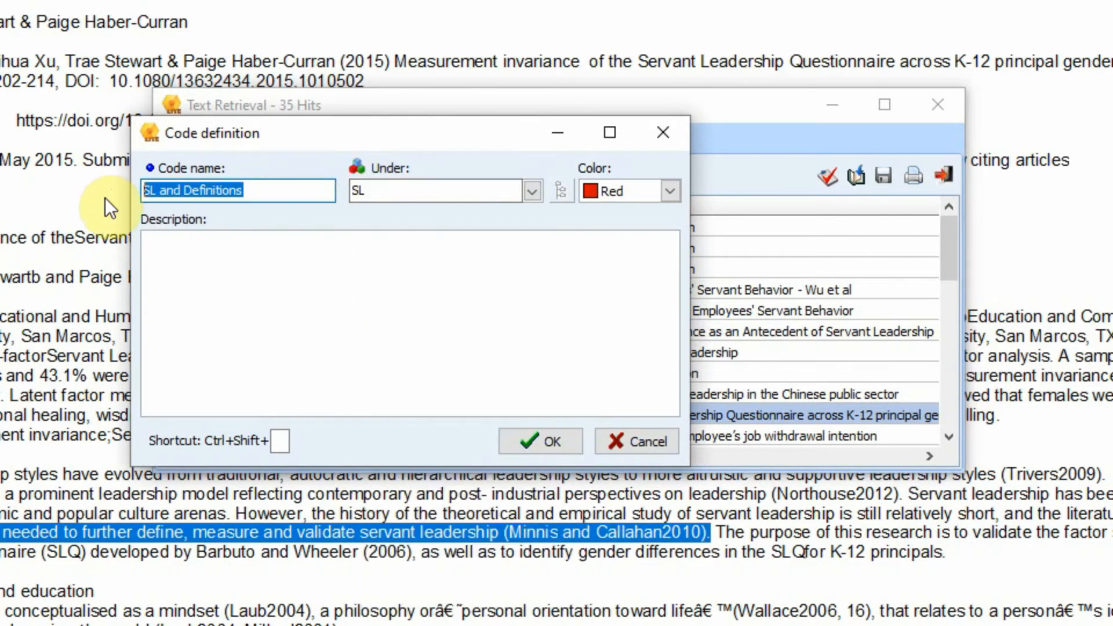
left_click(543, 443)
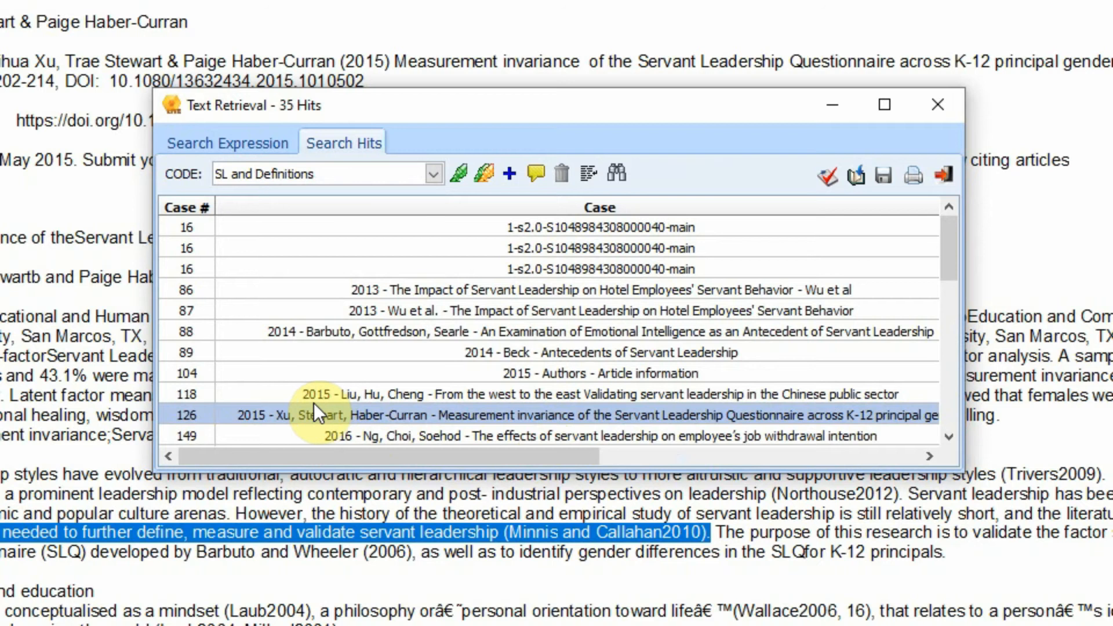
Go from the hit of case 104 back to case 126 and choose SL and Definitions as the code for the hits
left_click(343, 371)
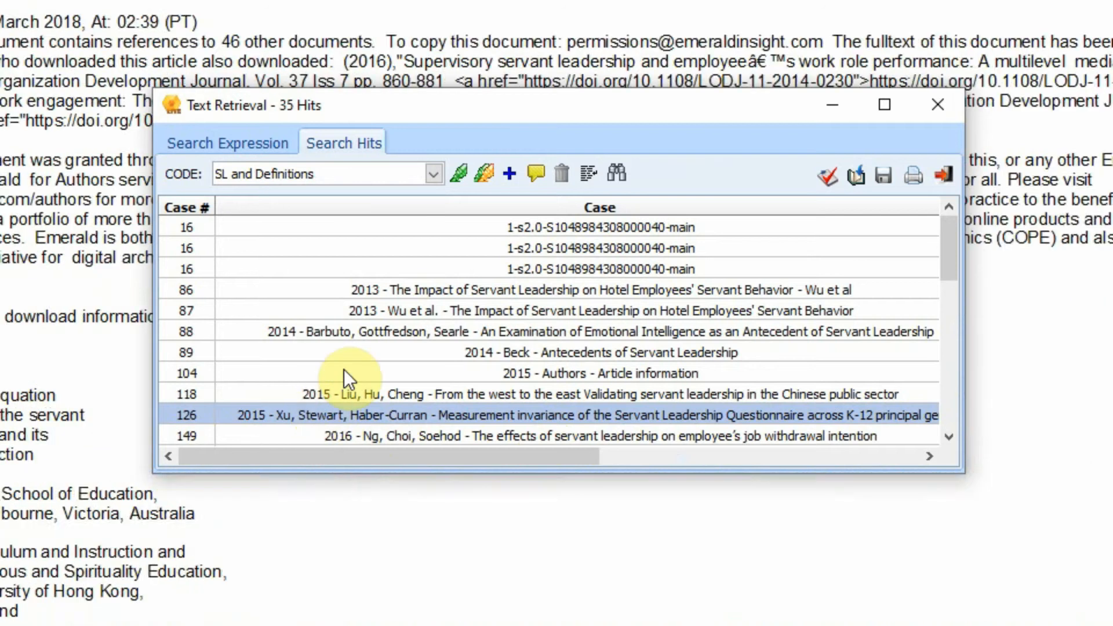
key("Down")
key("Down")
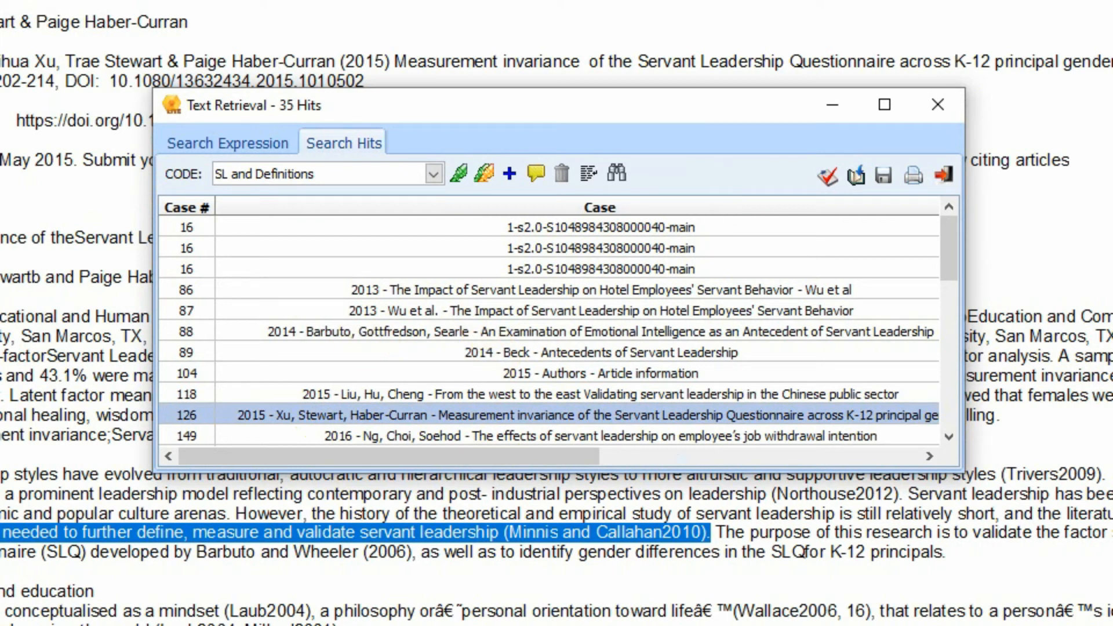
left_click(324, 177)
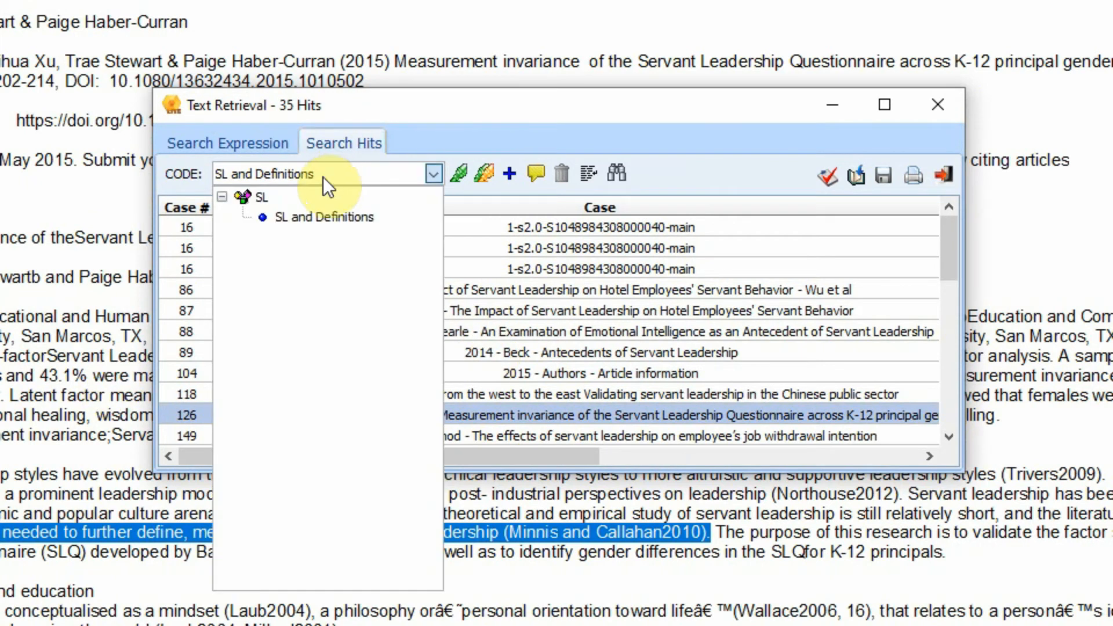
left_click(317, 217)
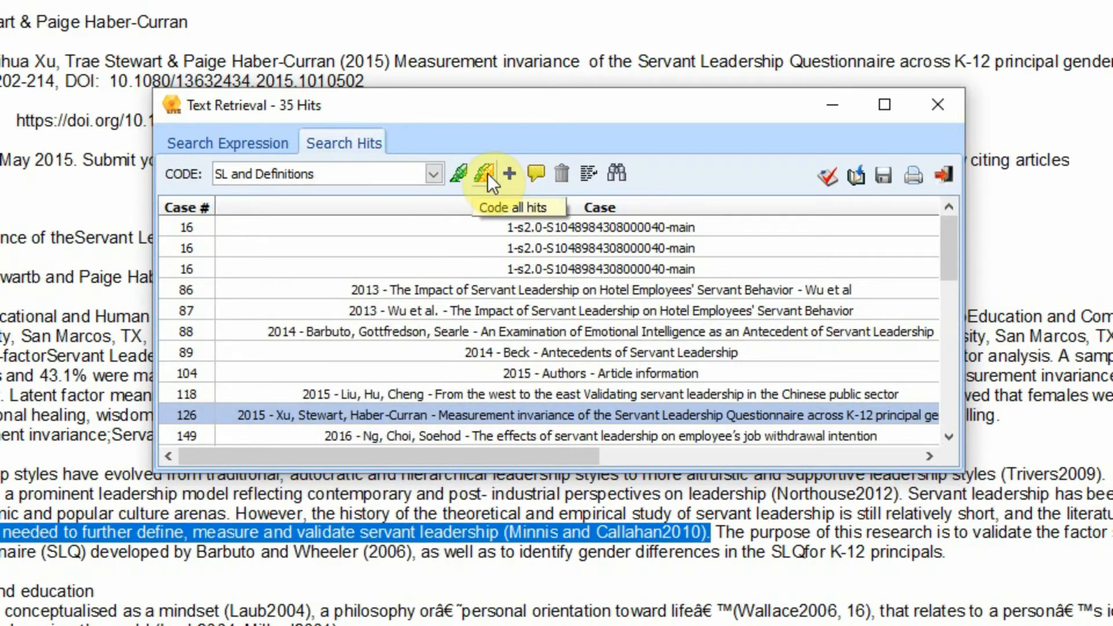
Review the hits of cases 87, 89, 126 and 265 in their documents to judge whether they are relevant for coding
left_click(527, 314)
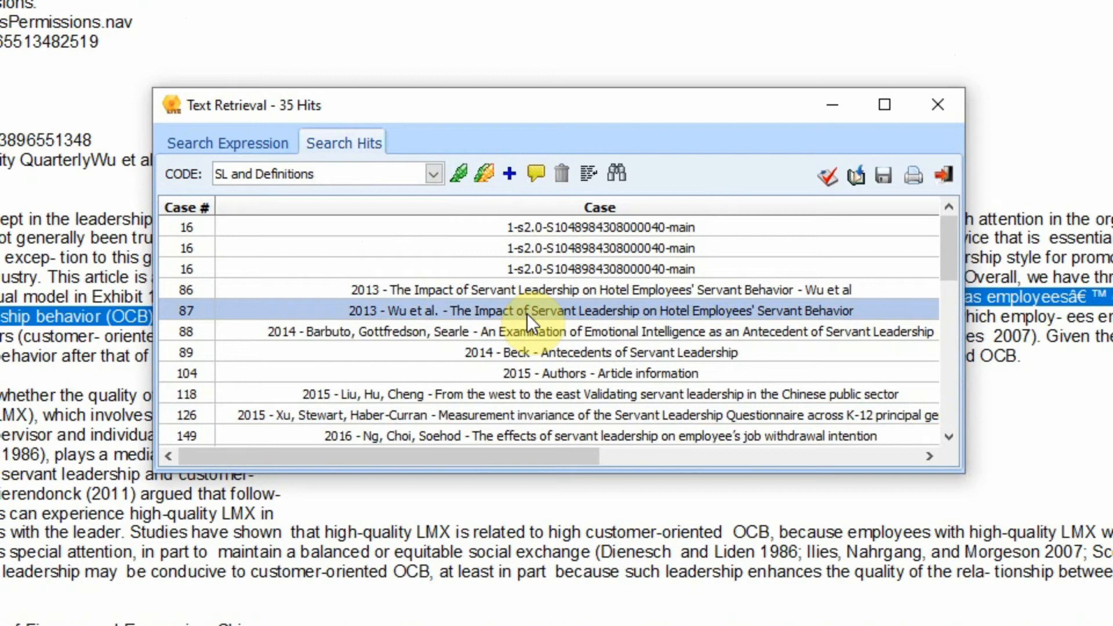
left_click_drag(453, 92, 490, 0)
left_click(554, 161)
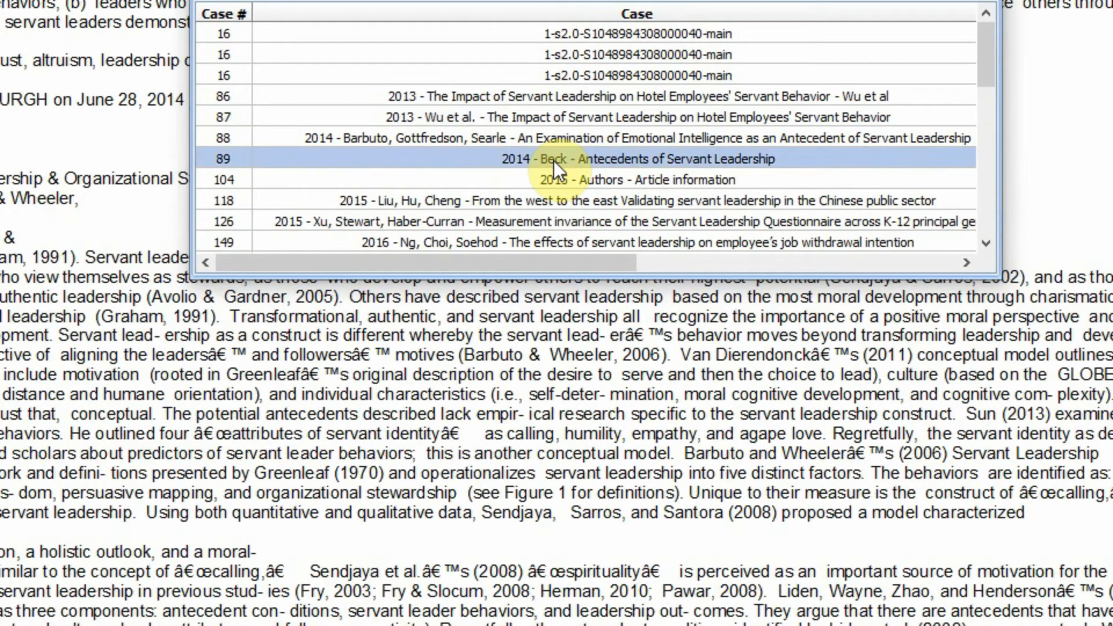
left_click(586, 214)
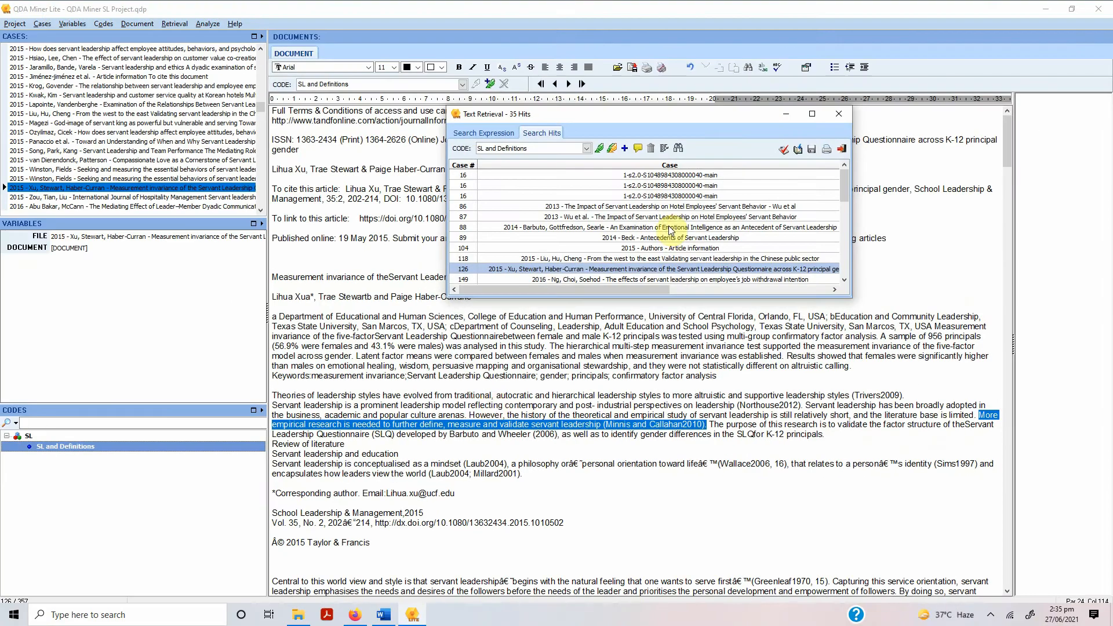
left_click(664, 239)
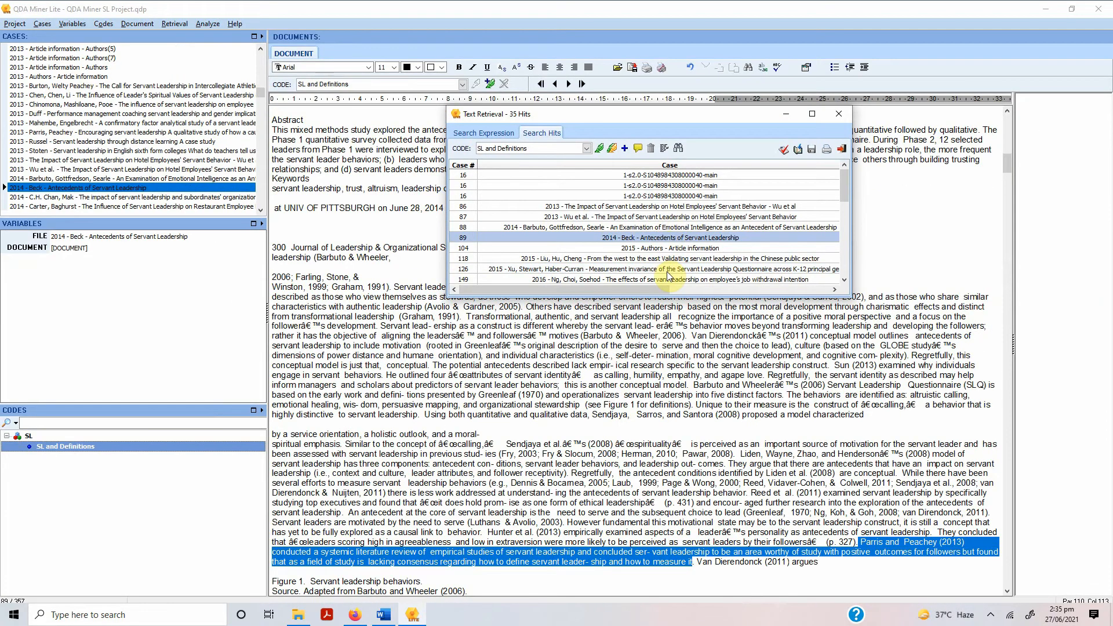
left_click(667, 271)
left_click_drag(849, 195, 798, 239)
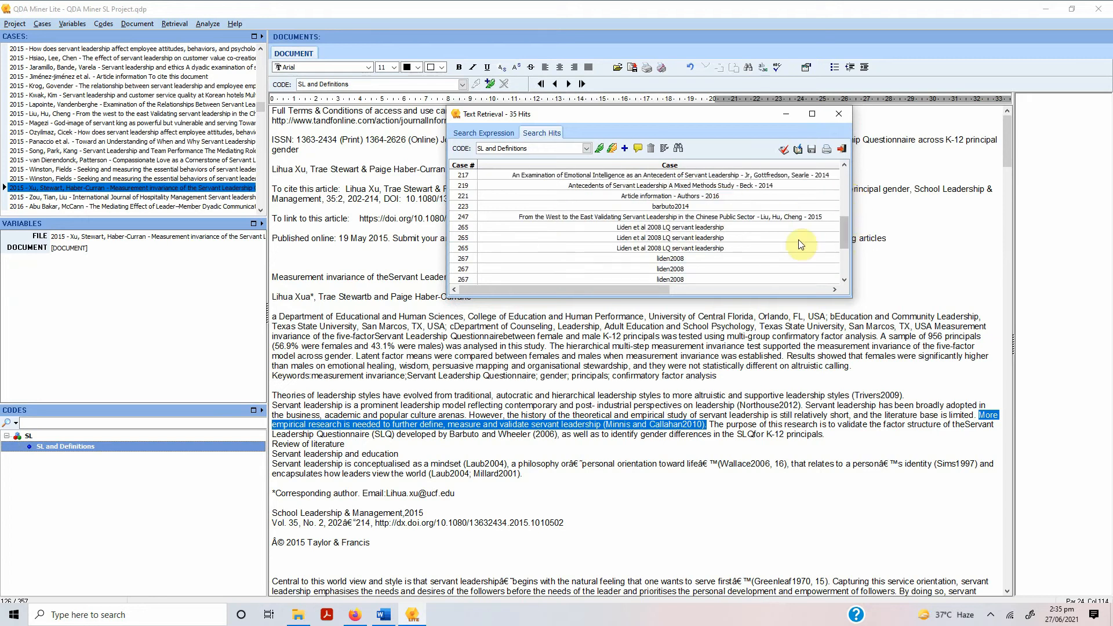
left_click(748, 230)
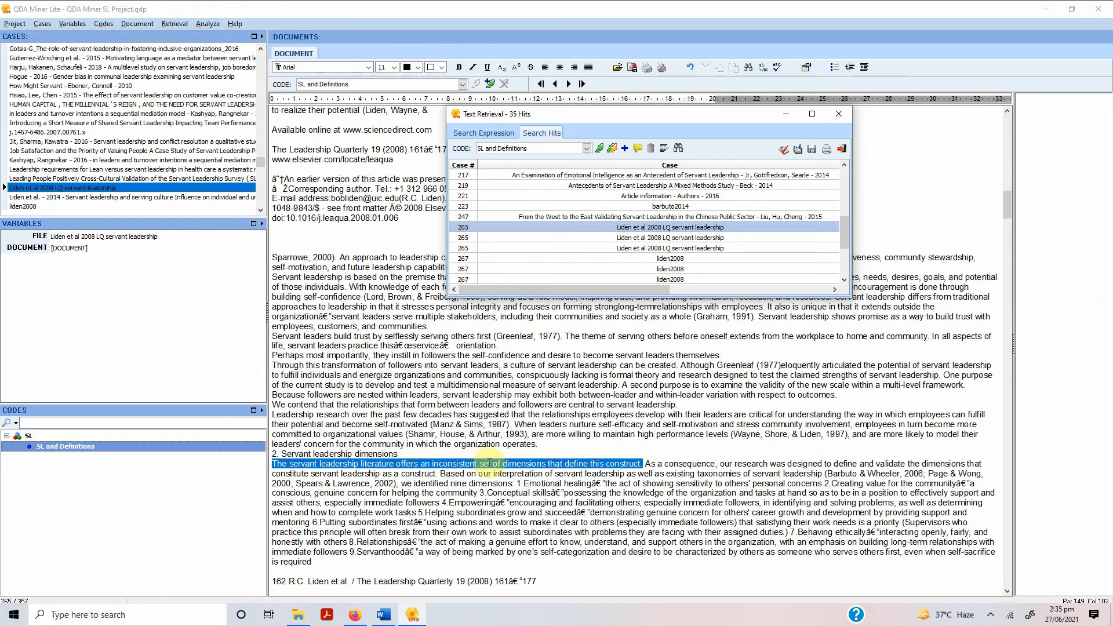
Remove the first liden2008 hit of case 267 from the list and code all remaining hits as SL and Definitions
left_click(673, 260)
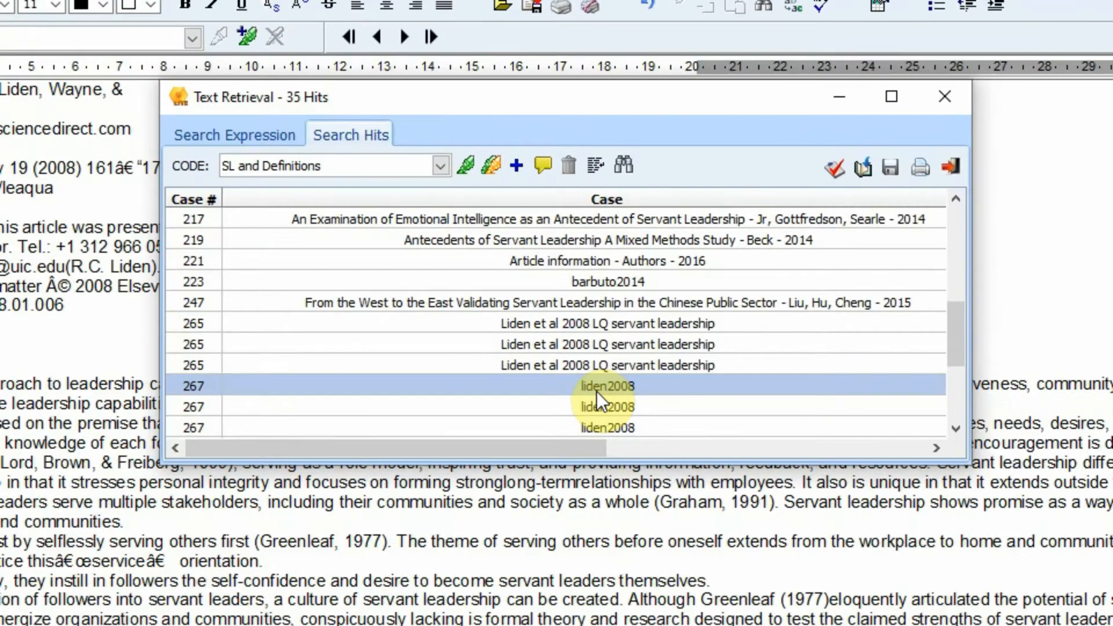
left_click(568, 165)
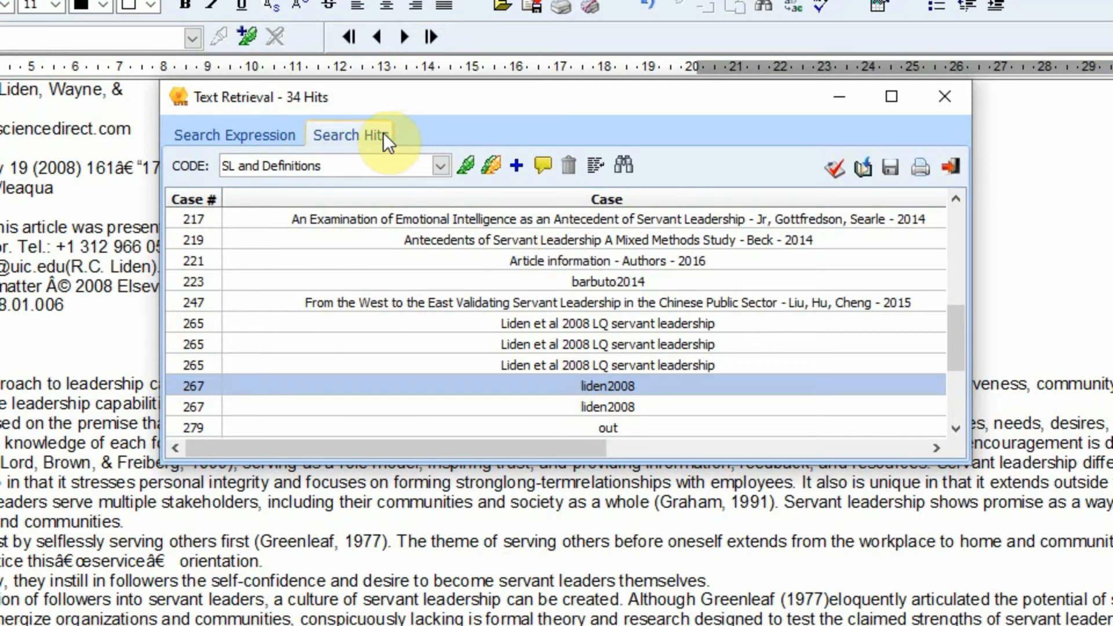
left_click(500, 170)
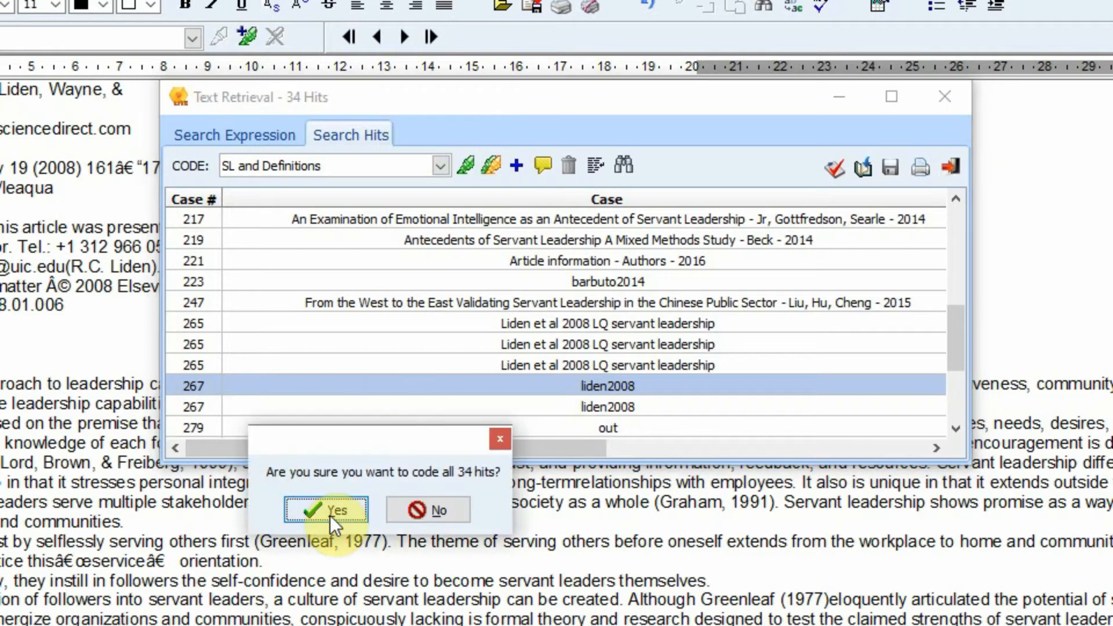
left_click(332, 513)
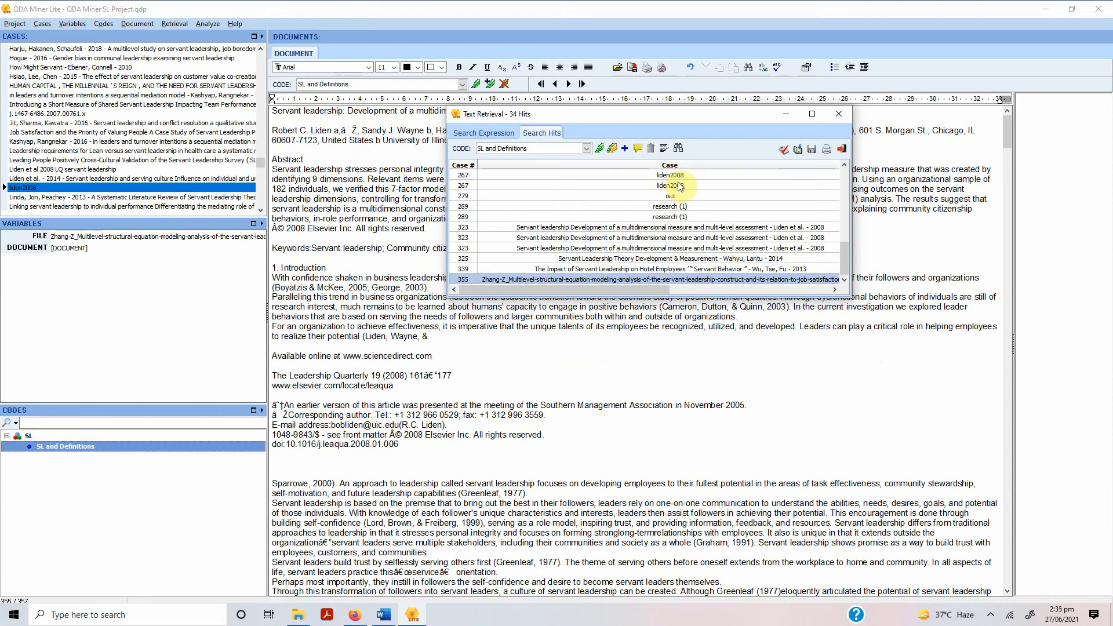
Close Text Retrieval and retrieve all segments coded SL and Definitions from the codebook
left_click(839, 114)
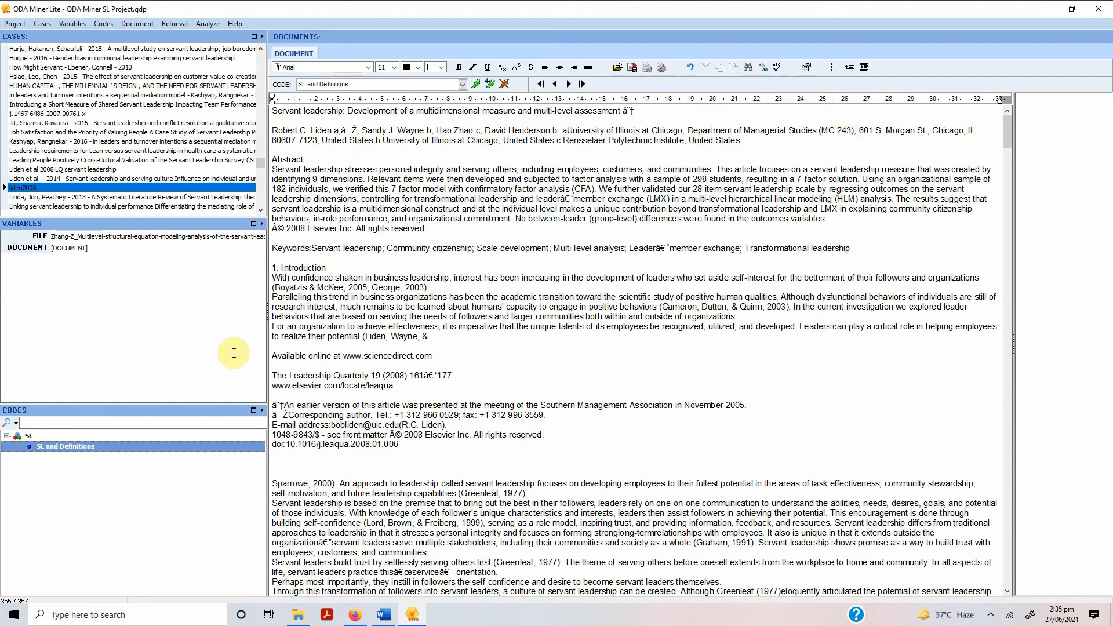
right_click(80, 444)
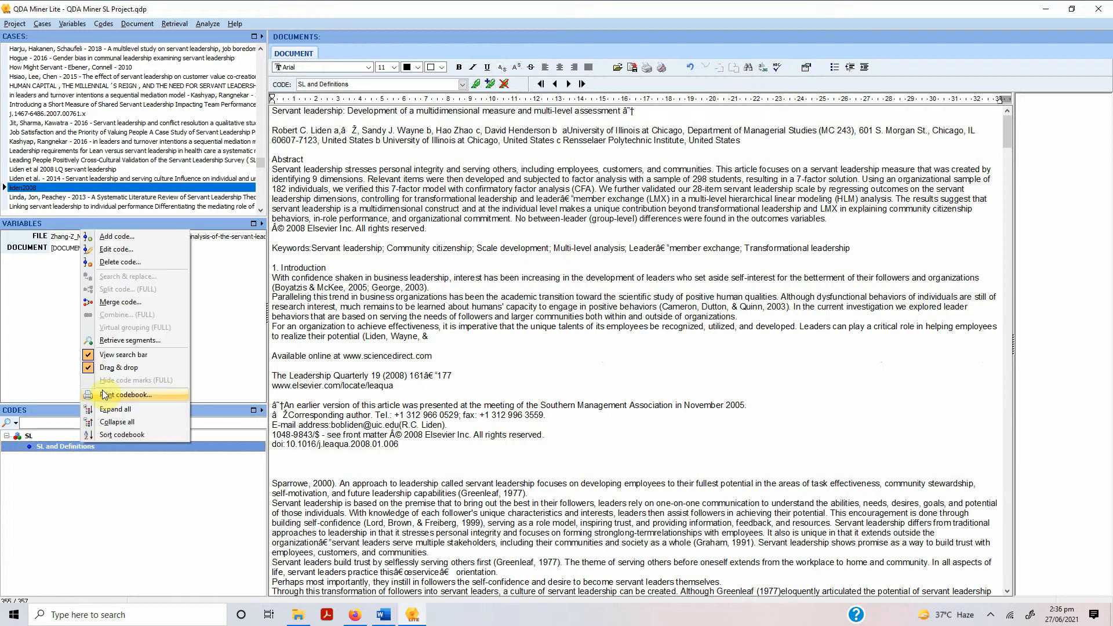
left_click(116, 341)
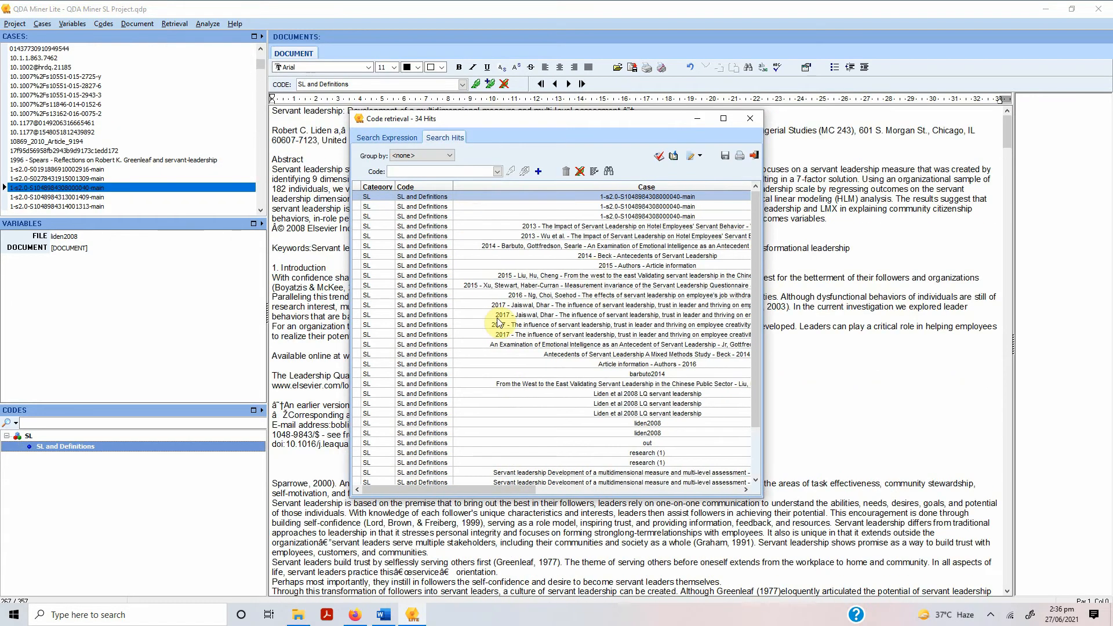
Open retrieved segments, including the 2015 measurement invariance paper and the 2014 mixed methods antecedents study, to examine their code marks
left_click(498, 316)
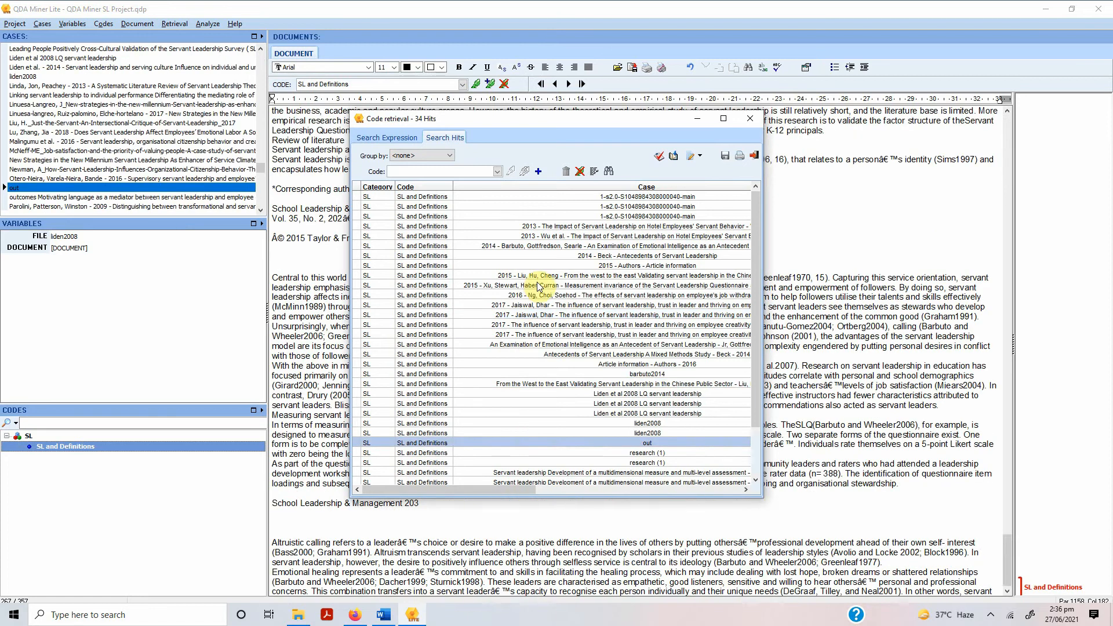
left_click(537, 285)
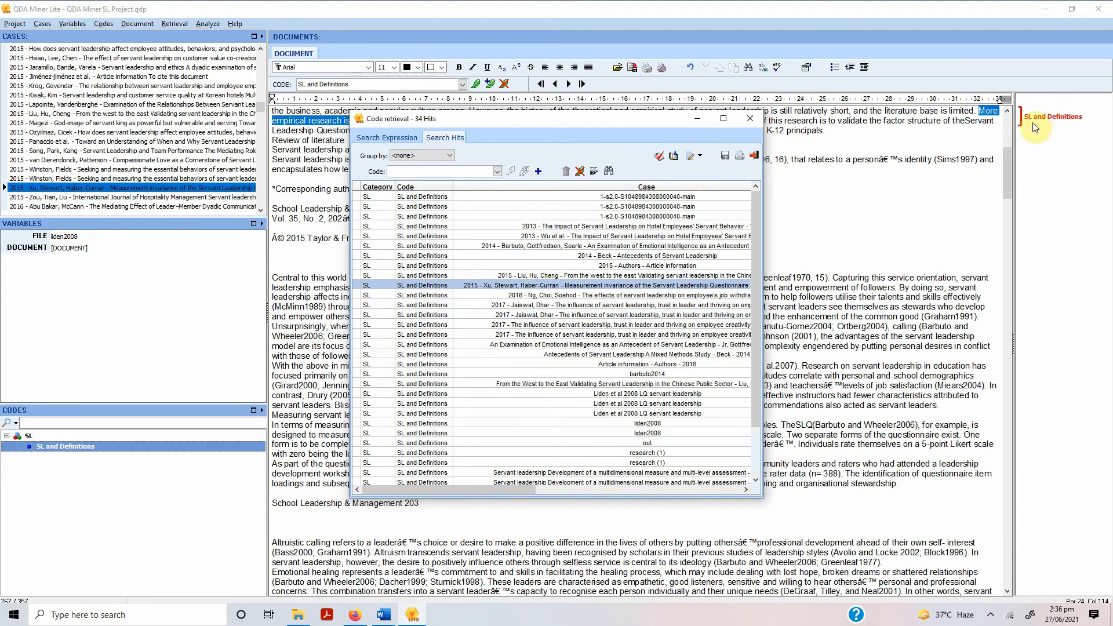
left_click(454, 355)
mouse_move(1055, 574)
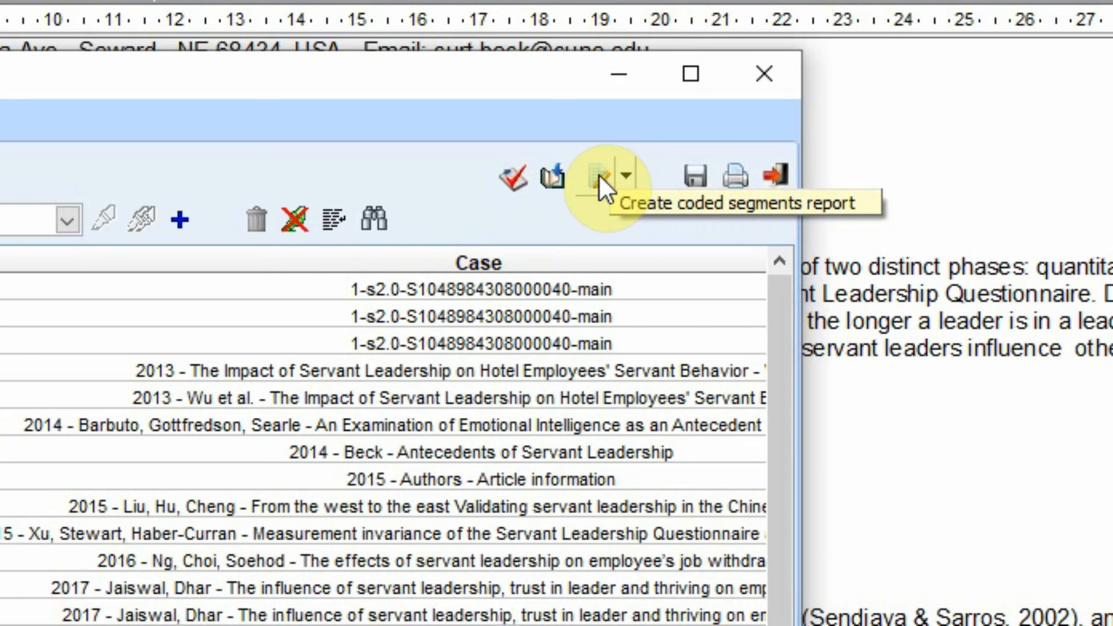
Create a coded segments report for SL and Definitions, read through it, and close the report and code retrieval windows
left_click(598, 174)
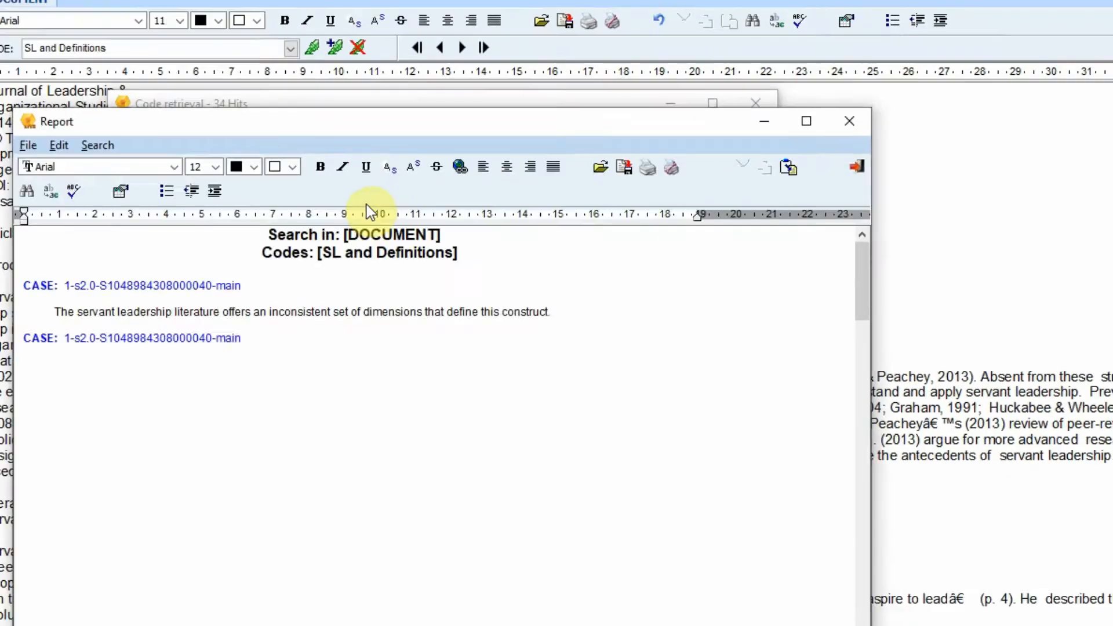
scroll(443, 254, "down", 5)
scroll(444, 254, "down", 10)
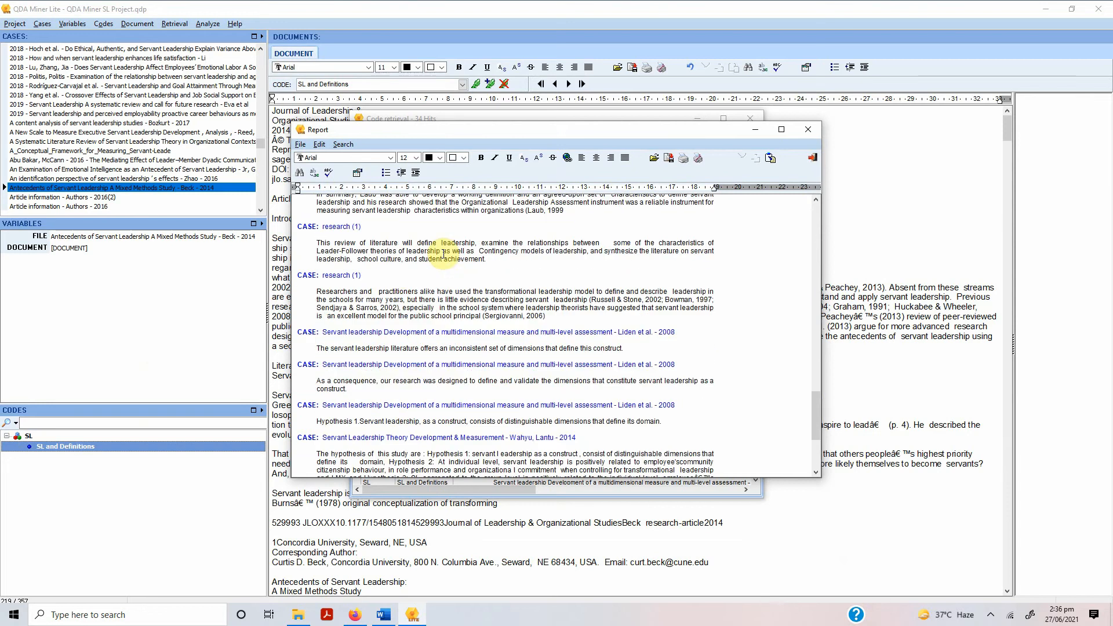
scroll(444, 254, "up", 15)
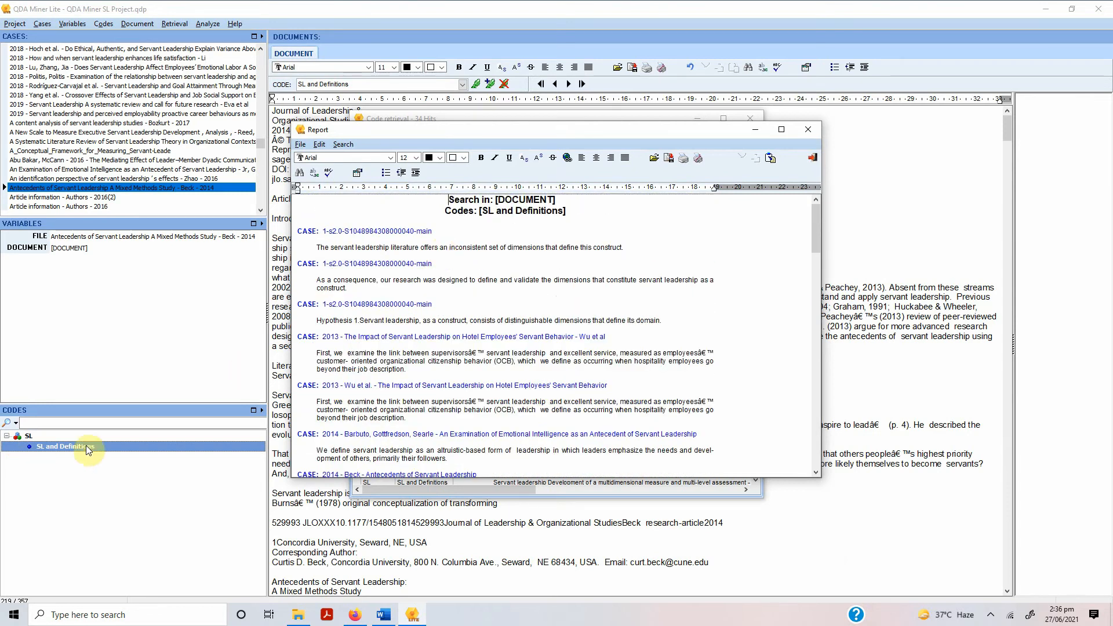
left_click(807, 129)
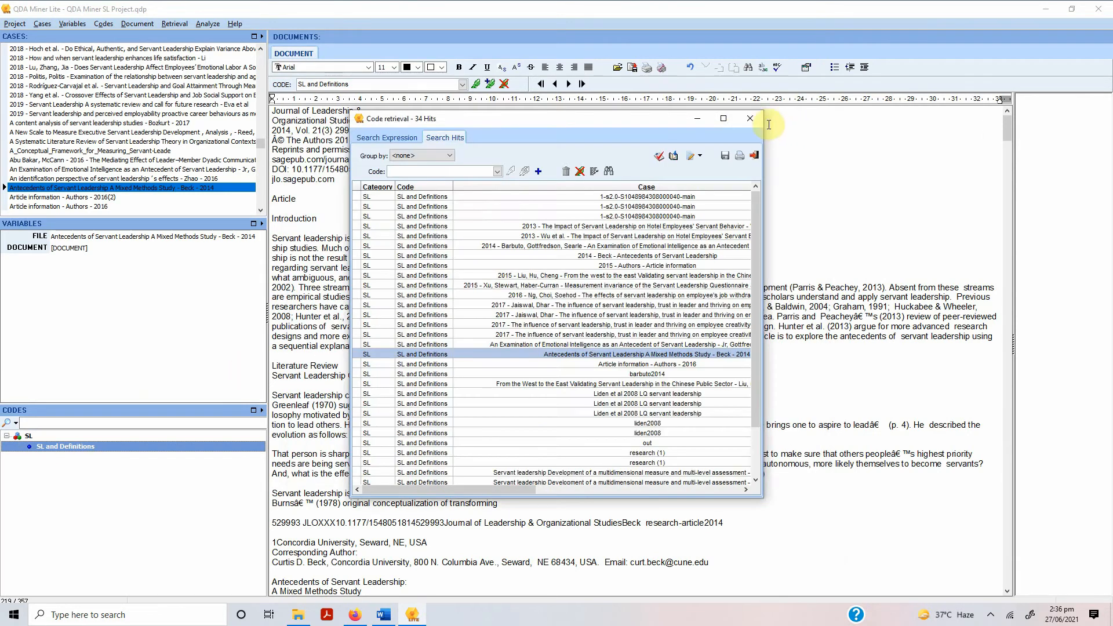
left_click(750, 119)
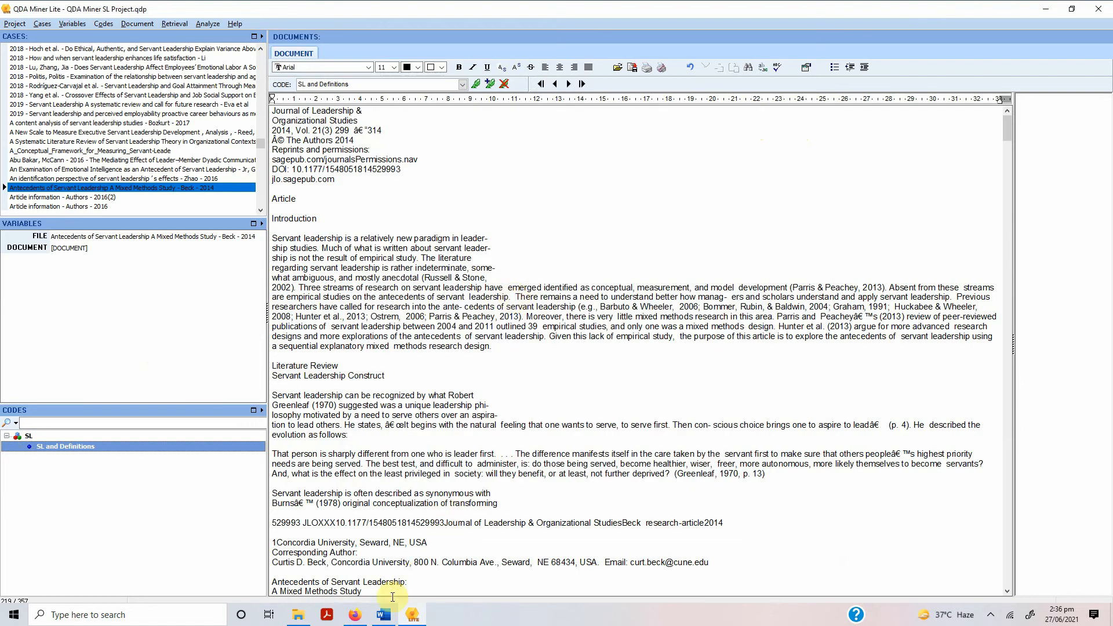
Switch to the Word notes and examine the definition search expressions, including "Servant Leadership" AND (Define OR Refer OR State OR Point)
left_click(383, 615)
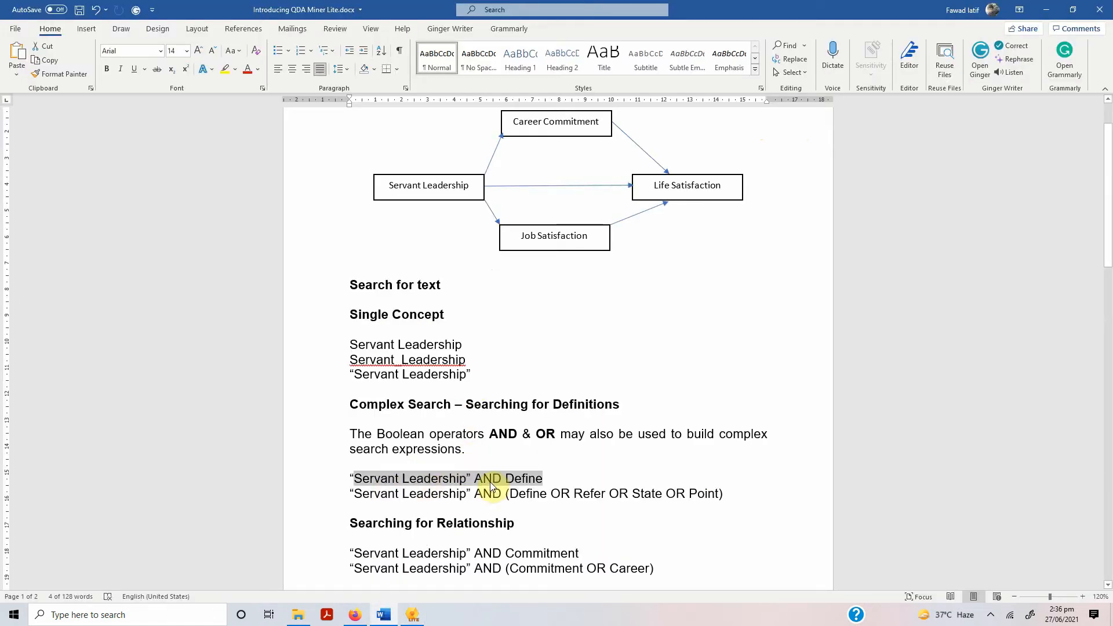
left_click(508, 478)
left_click_drag(509, 476, 551, 475)
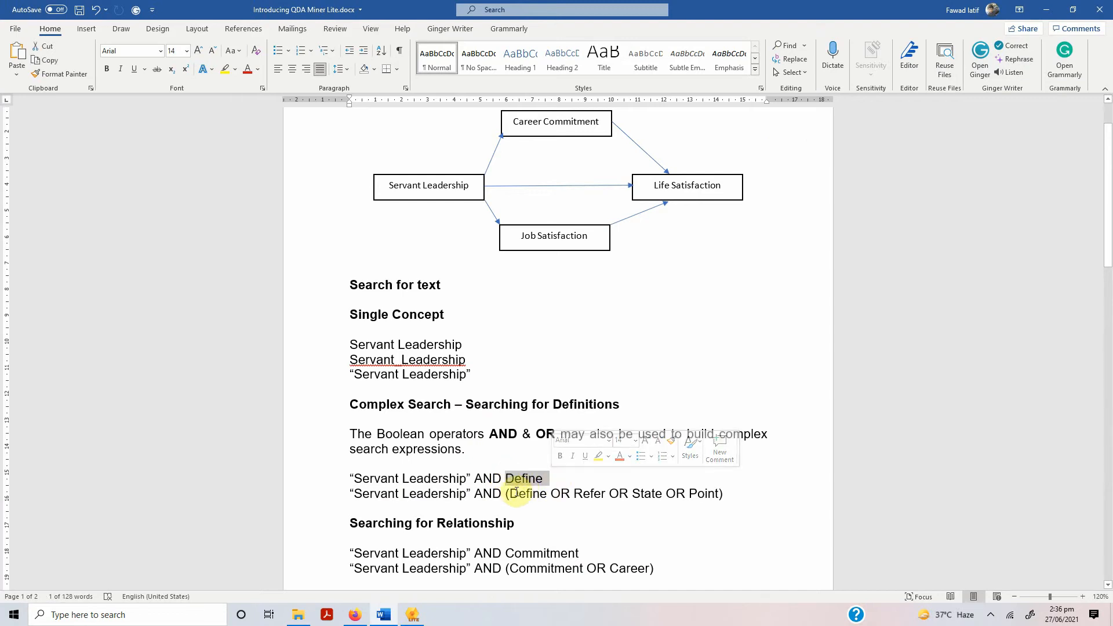
left_click_drag(510, 493, 720, 494)
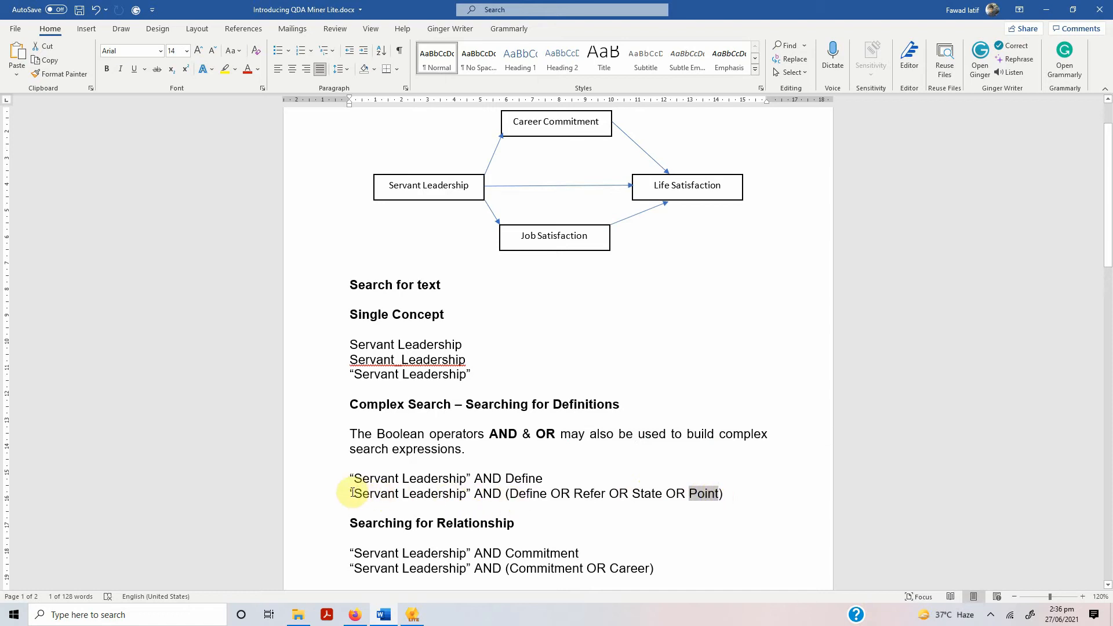
left_click_drag(352, 492, 728, 494)
left_click(503, 493)
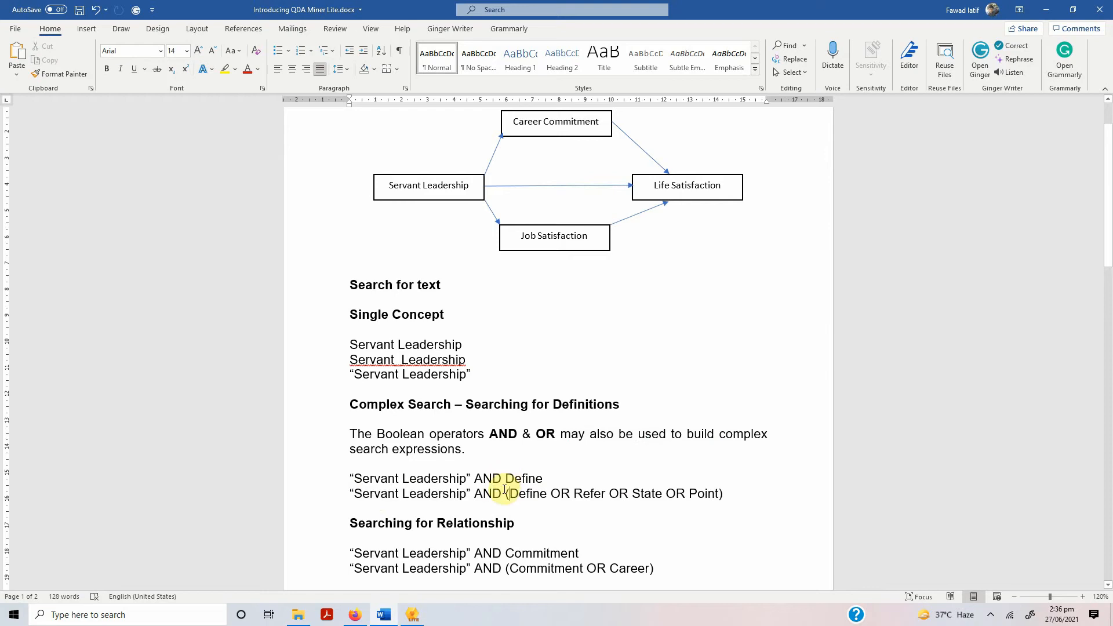
left_click_drag(512, 494, 701, 497)
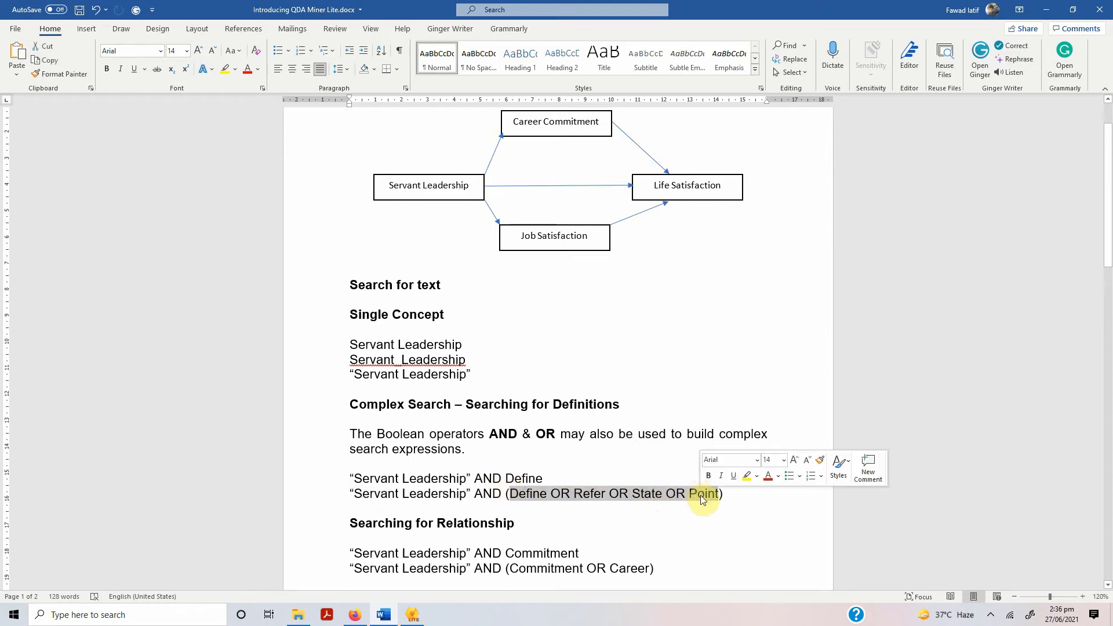
left_click(505, 494)
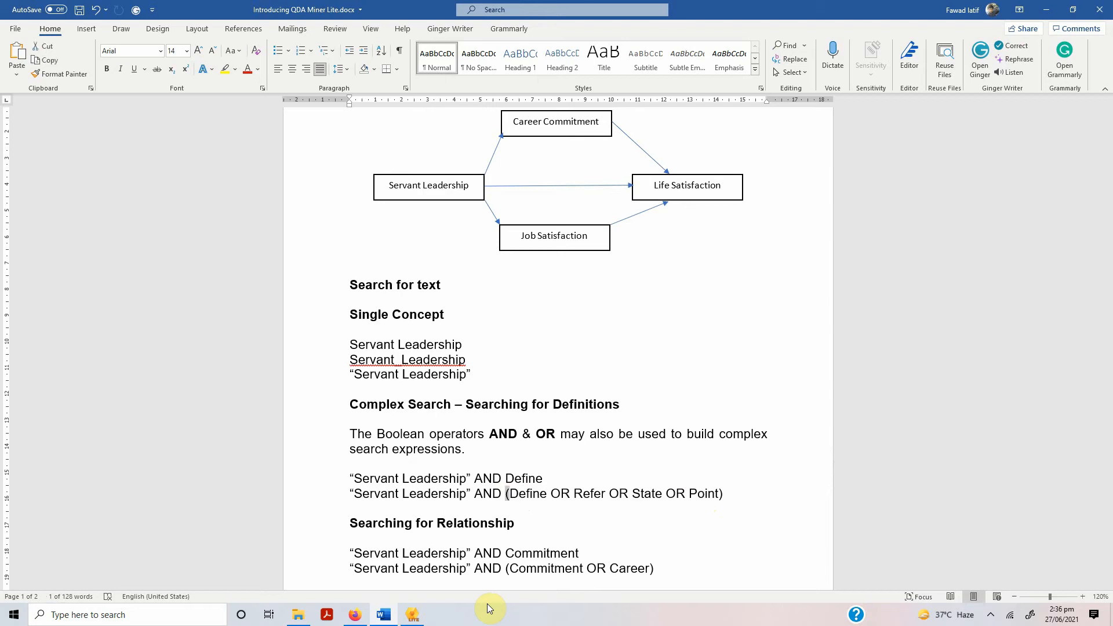
key("End")
key("shift+Left")
key("Left")
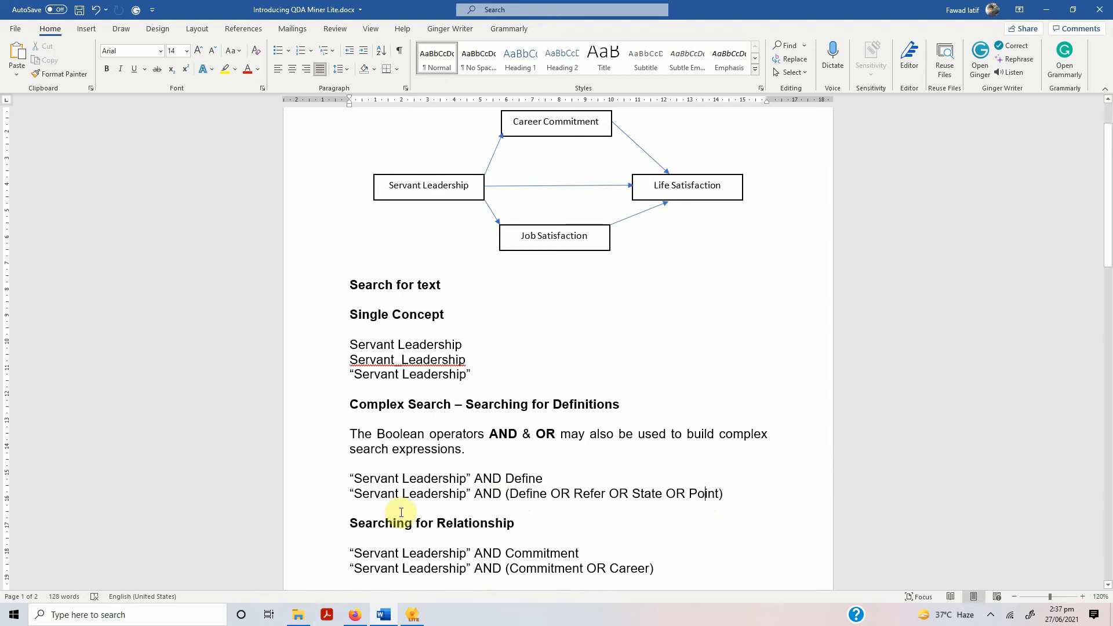
left_click_drag(469, 492, 403, 499)
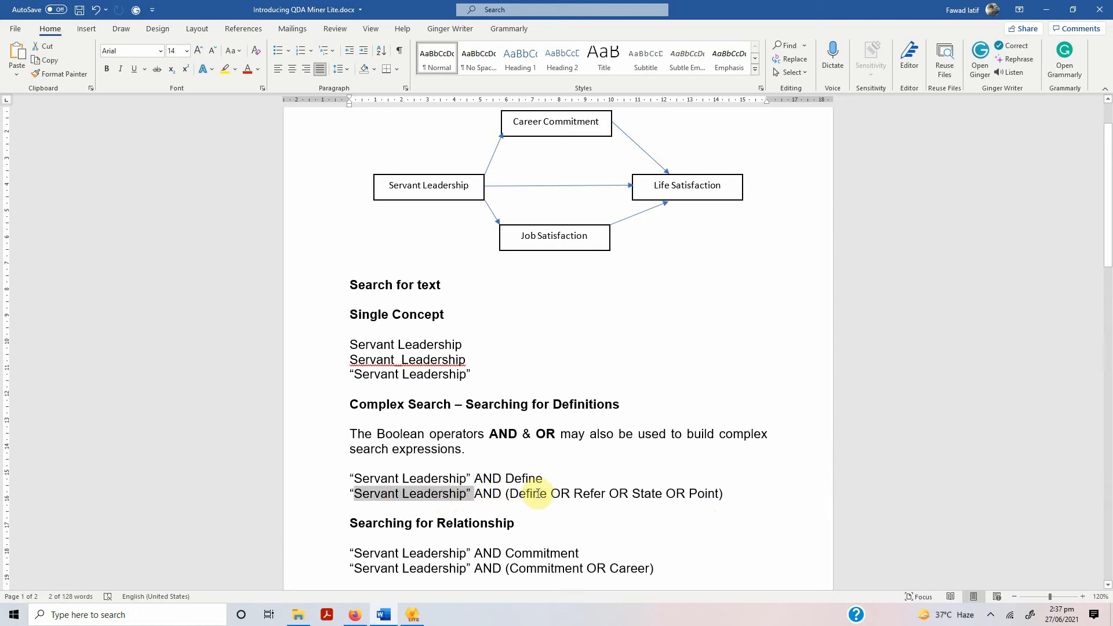
left_click(582, 493)
left_click_drag(592, 492, 715, 497)
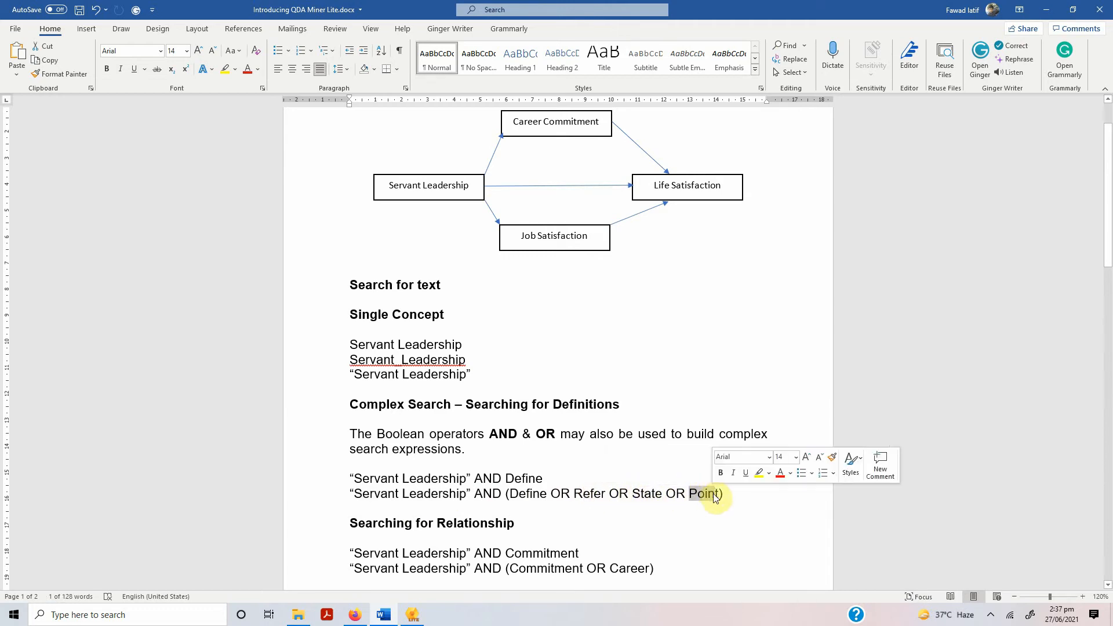
triple_click(715, 497)
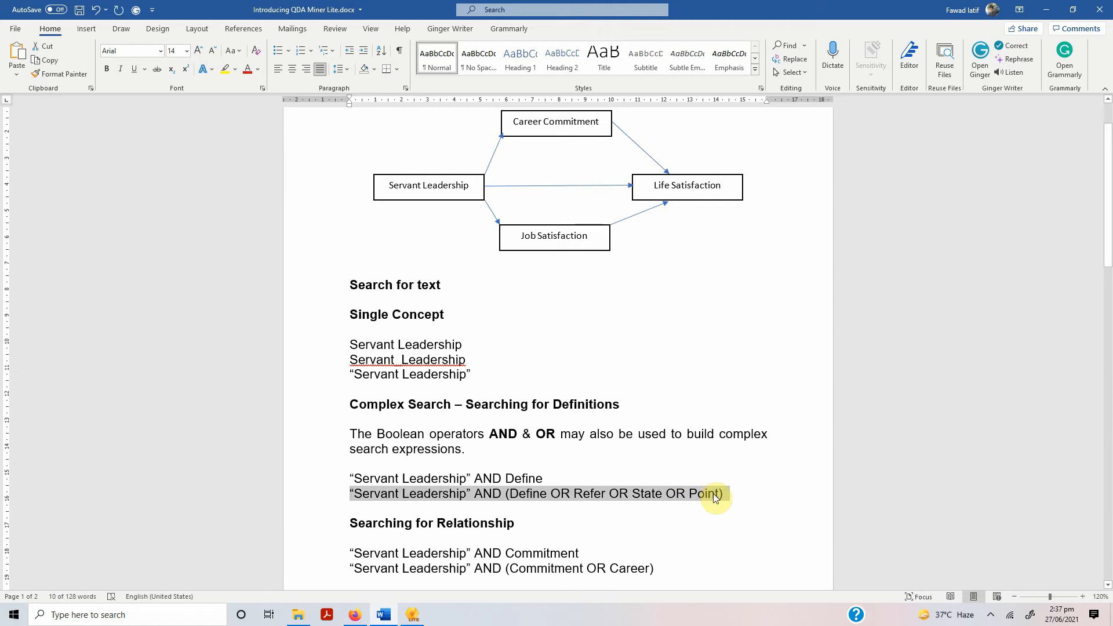
right_click(655, 495)
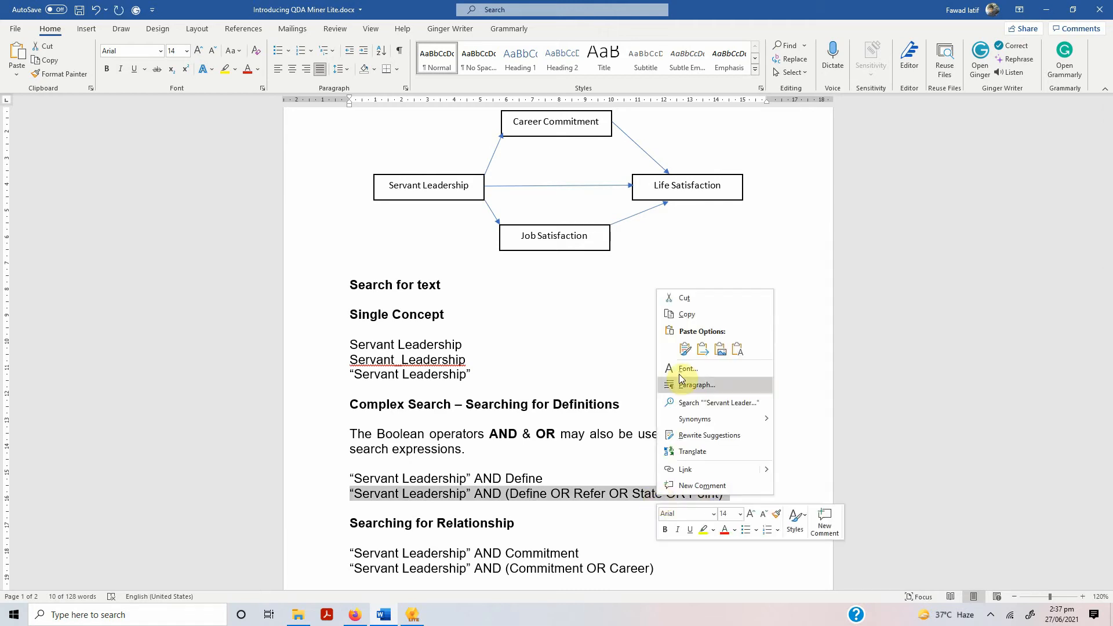
Switch to QDA Miner Lite and run a text retrieval for "Servant Leadership" AND (Define OR Point OR State OR Refer)
left_click(413, 615)
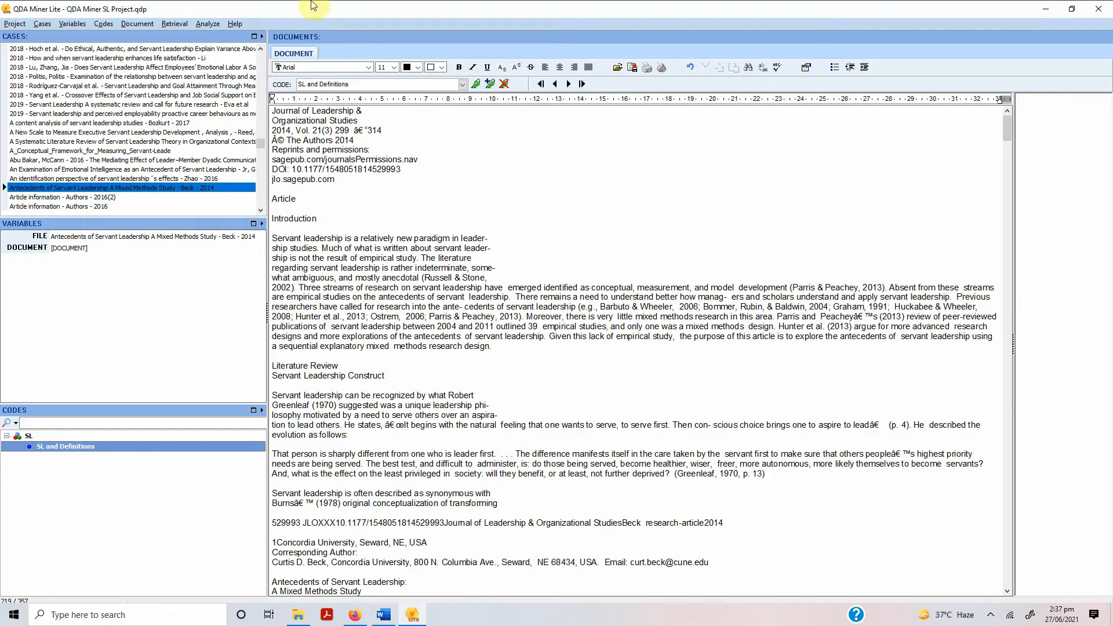
left_click(174, 24)
left_click(196, 34)
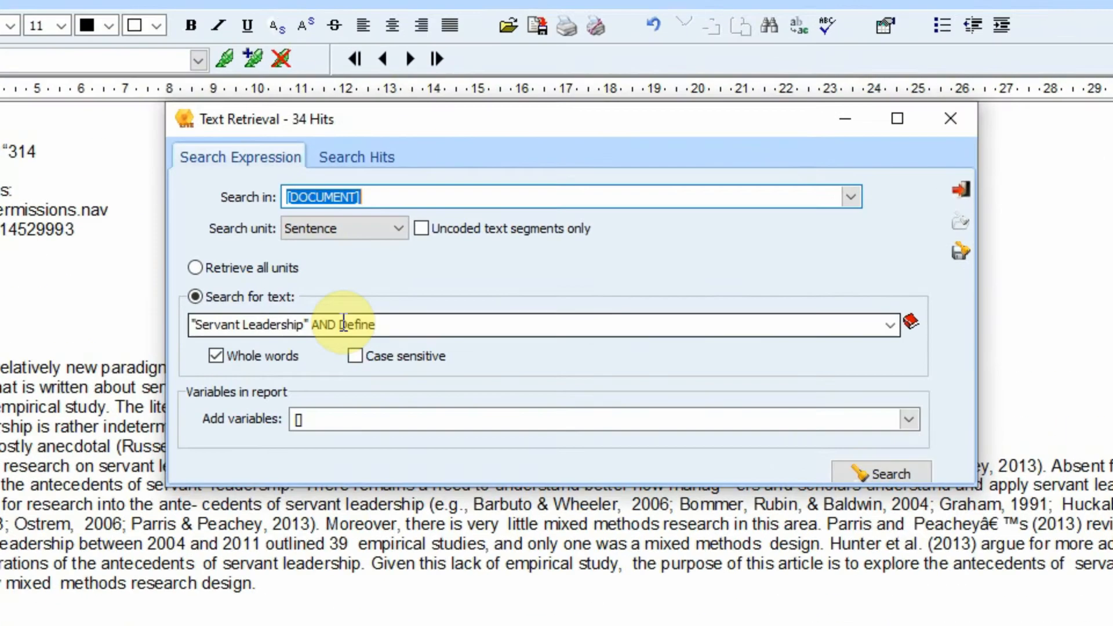
left_click(466, 257)
key("Right")
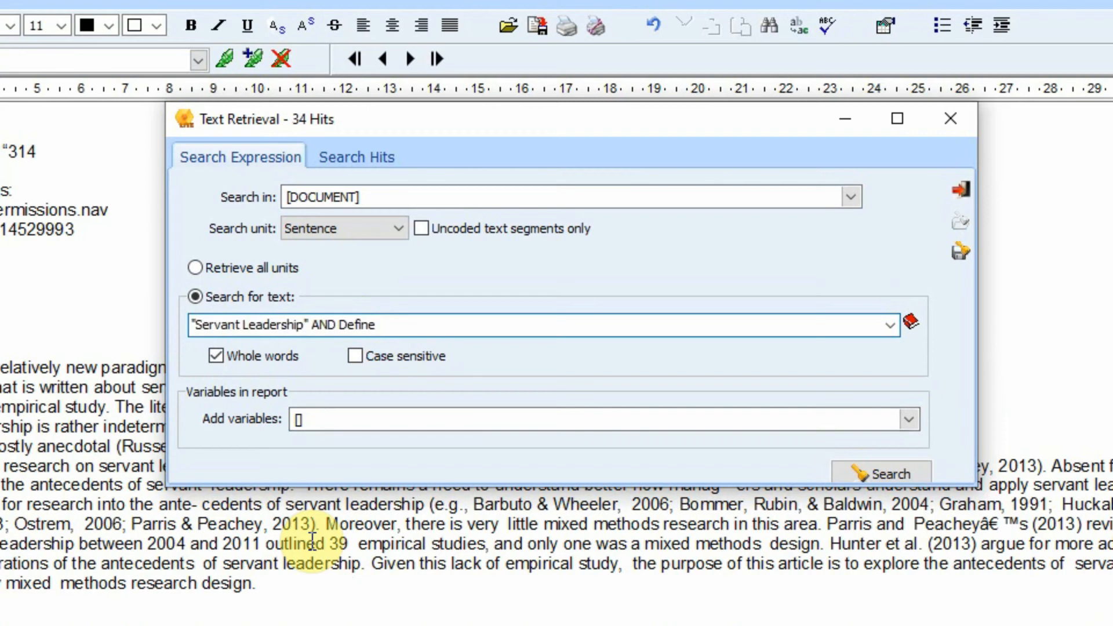
left_click(341, 324)
type("(")
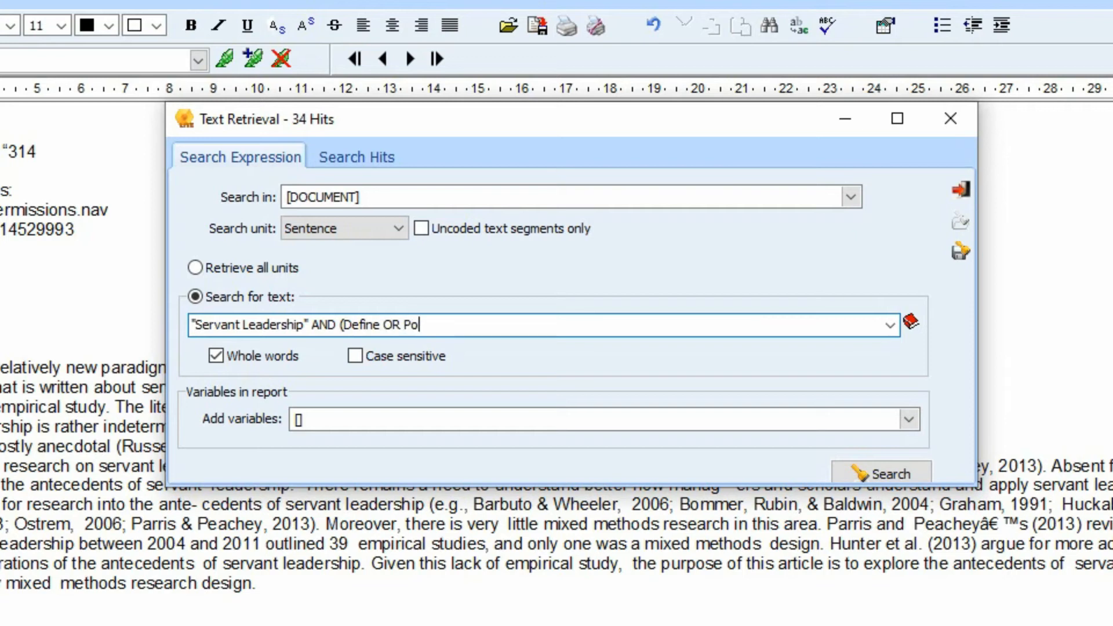
type("OR Point OR Statr")
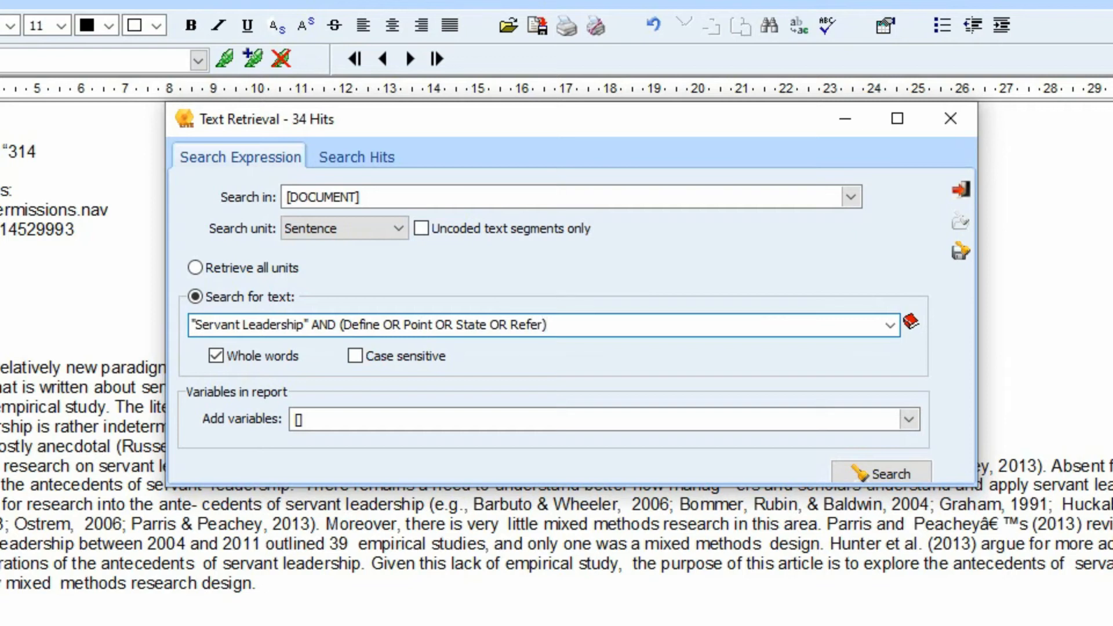
left_click(909, 470)
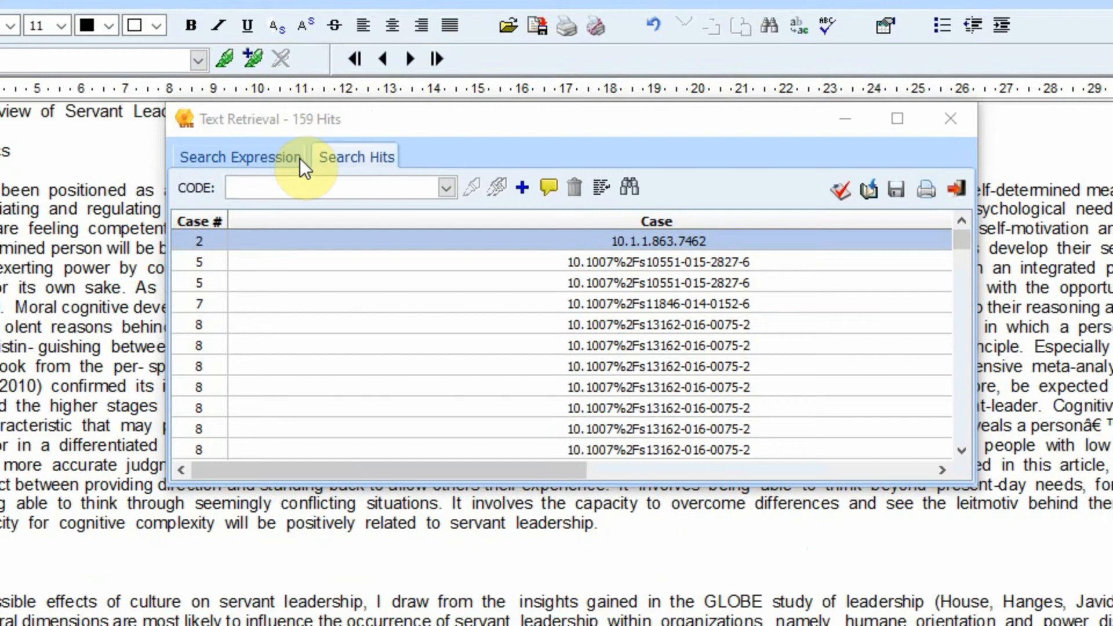
Review hits of cases 7, 8 and 219 in their documents to judge their relevance, and close Text Retrieval
left_click(437, 306)
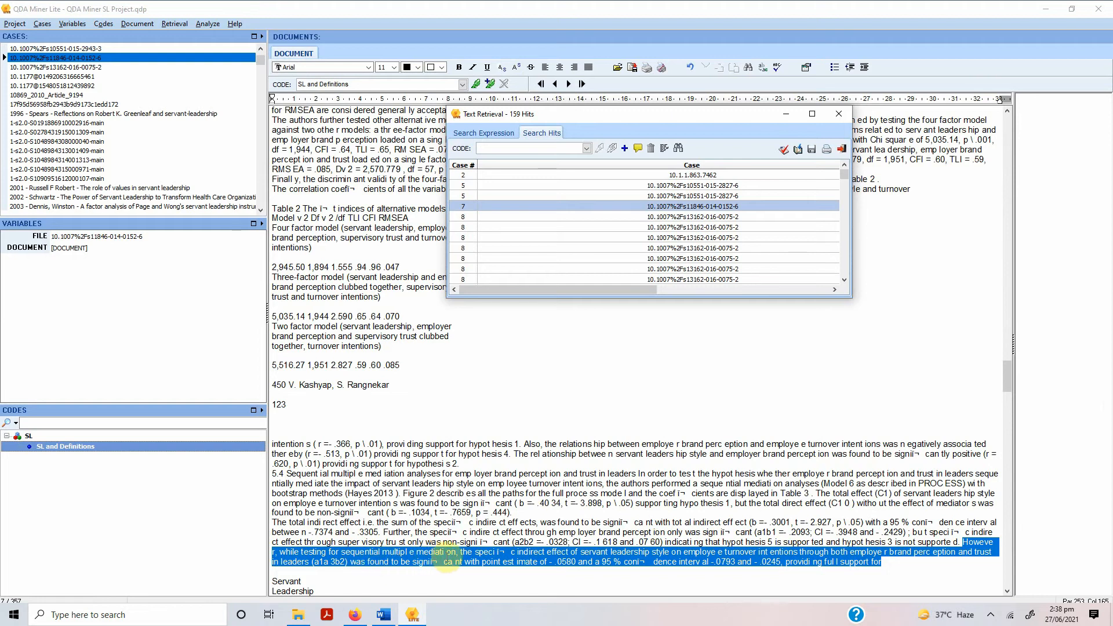
left_click(697, 261)
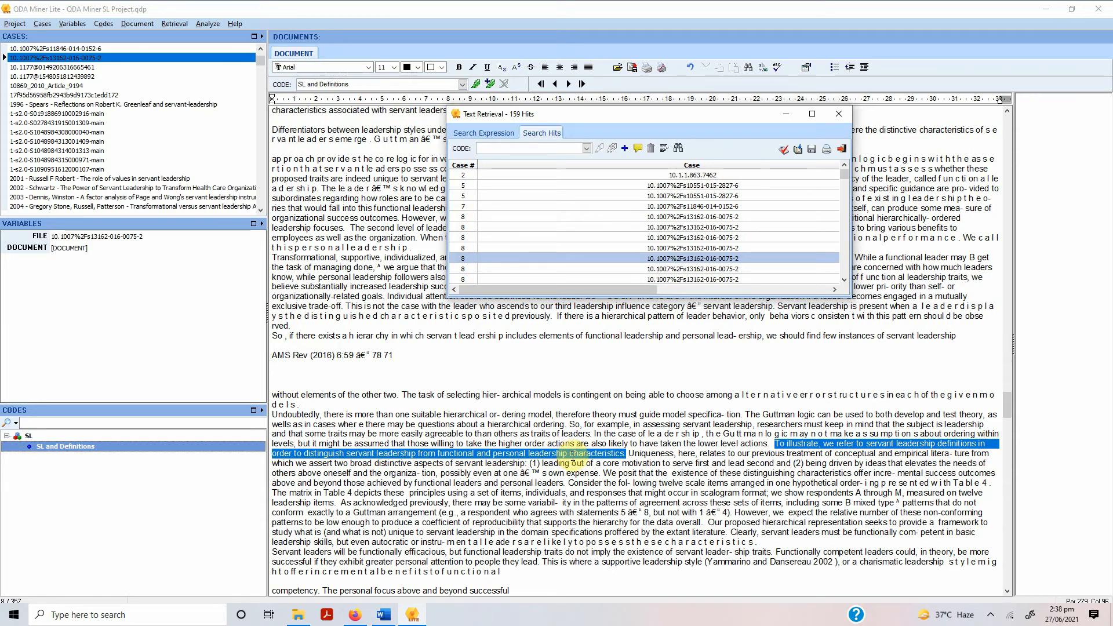
left_click(739, 239)
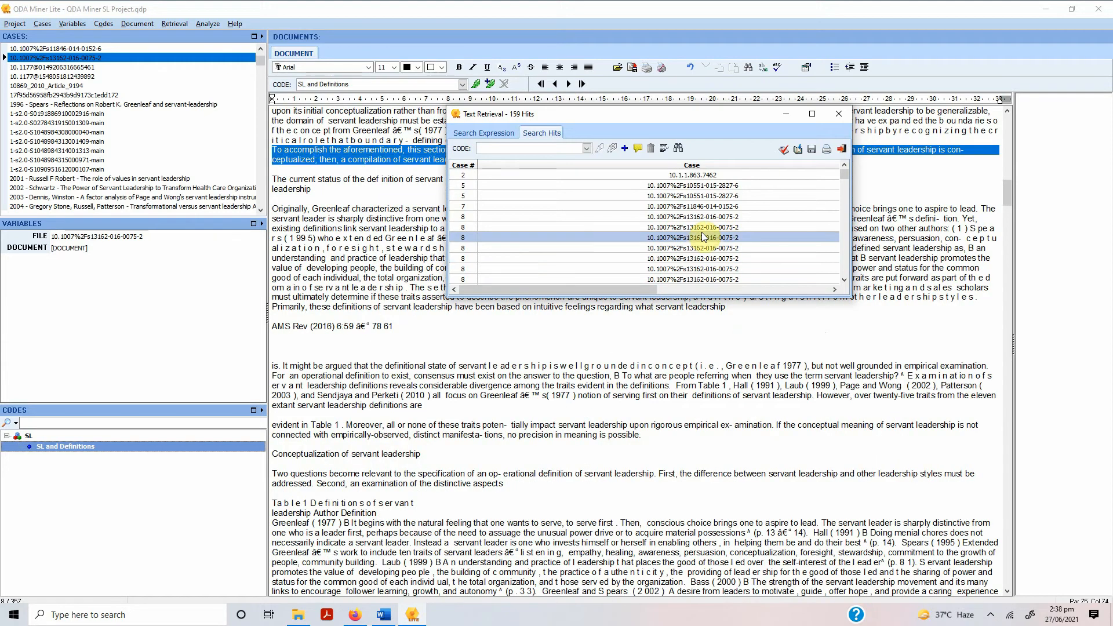
left_click_drag(704, 120, 700, 220)
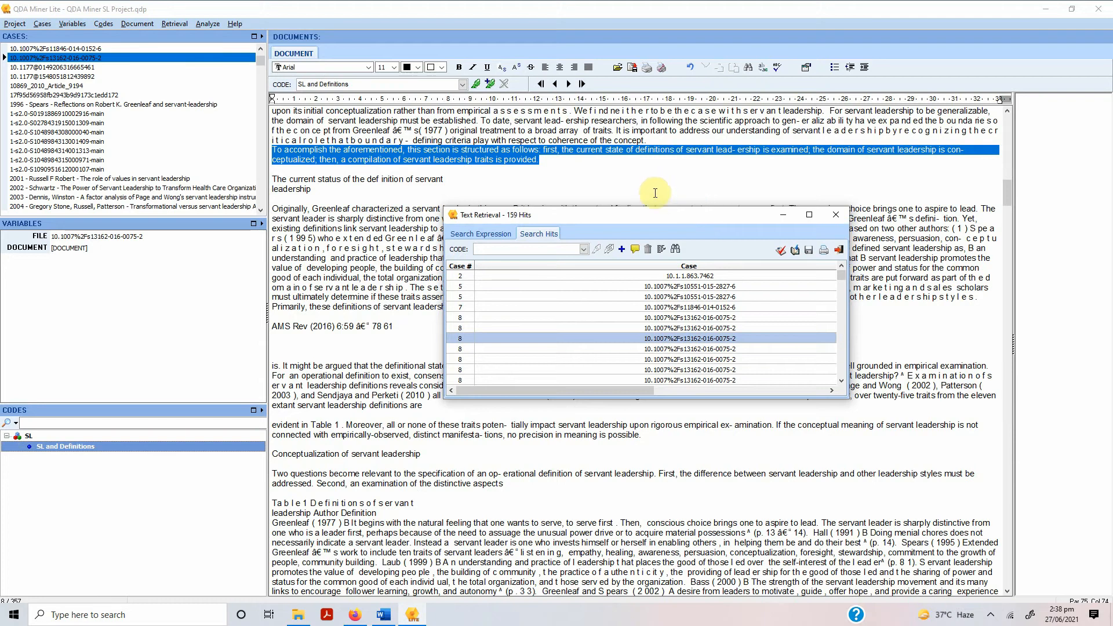
left_click(719, 317)
left_click(718, 317)
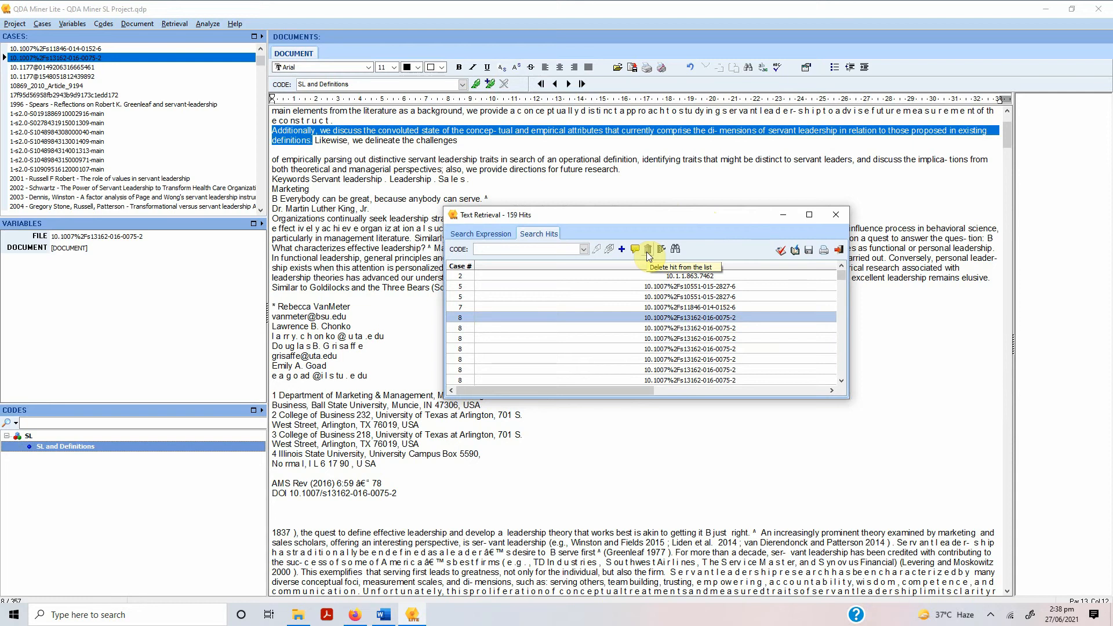
left_click(707, 360)
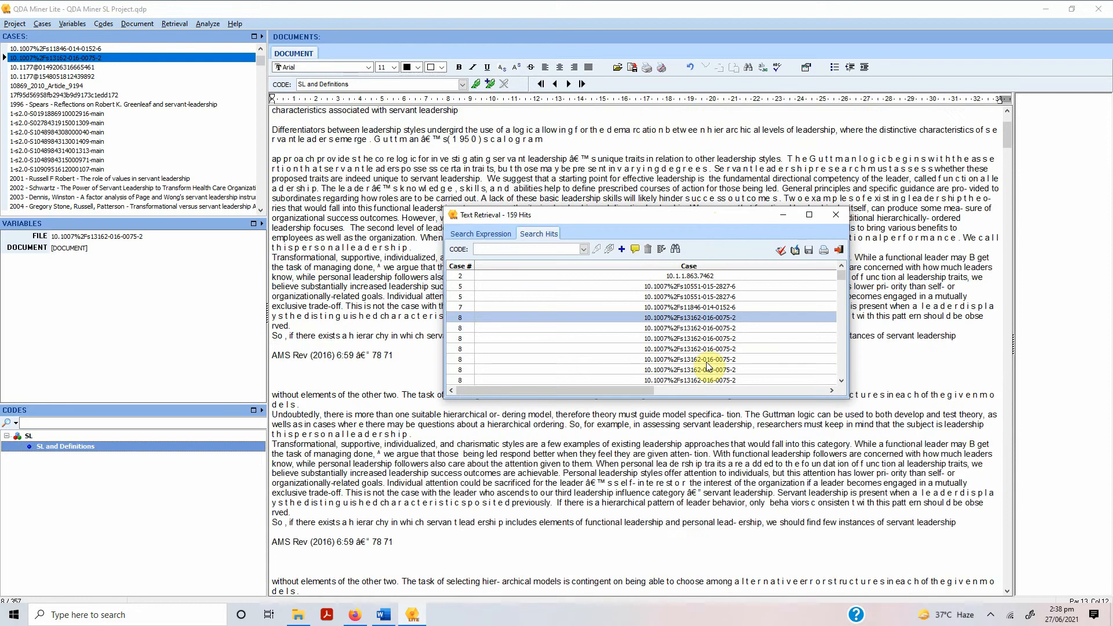
left_click_drag(840, 276, 840, 332)
left_click(747, 360)
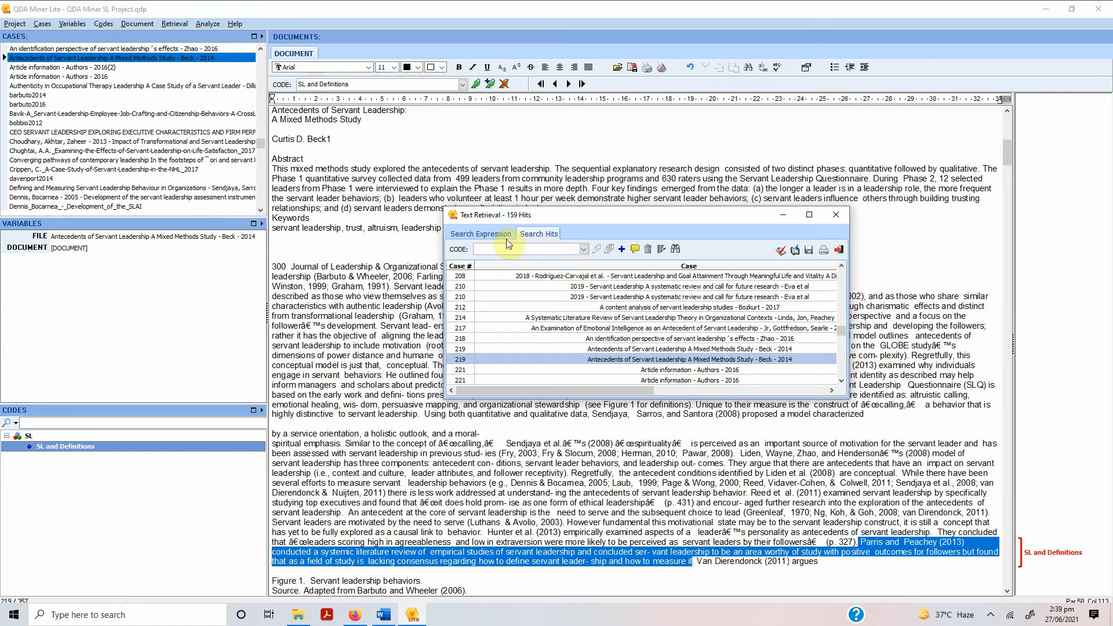
left_click(835, 215)
Reopen Text Retrieval and replace Define with the wildcard term Defin* in the search expression
left_click(165, 26)
left_click(193, 33)
left_click(540, 319)
left_click(540, 320)
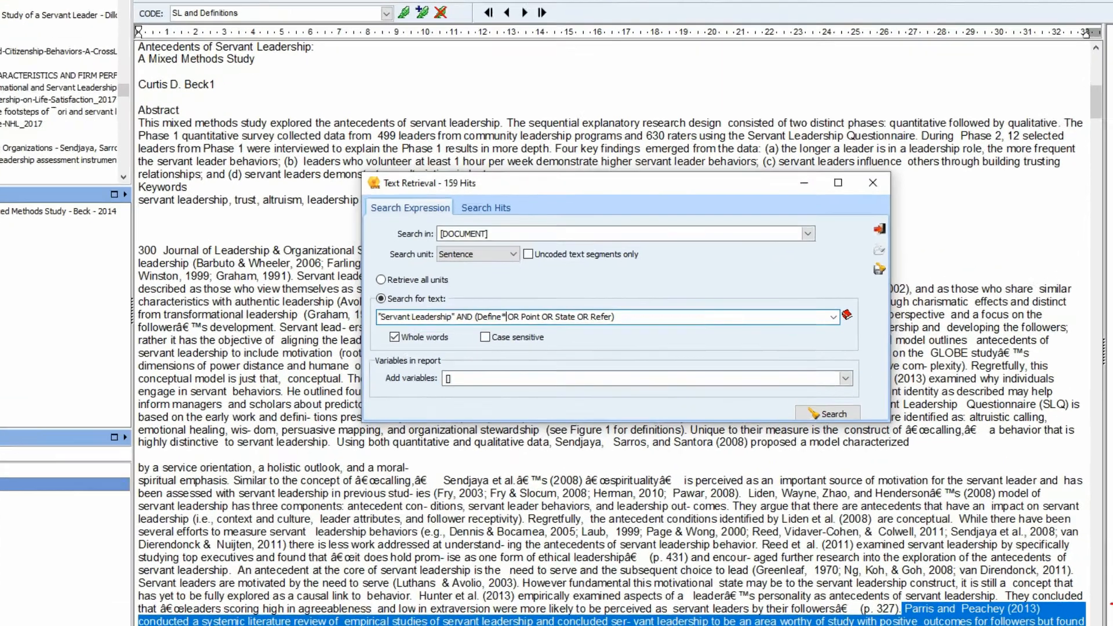
type("*")
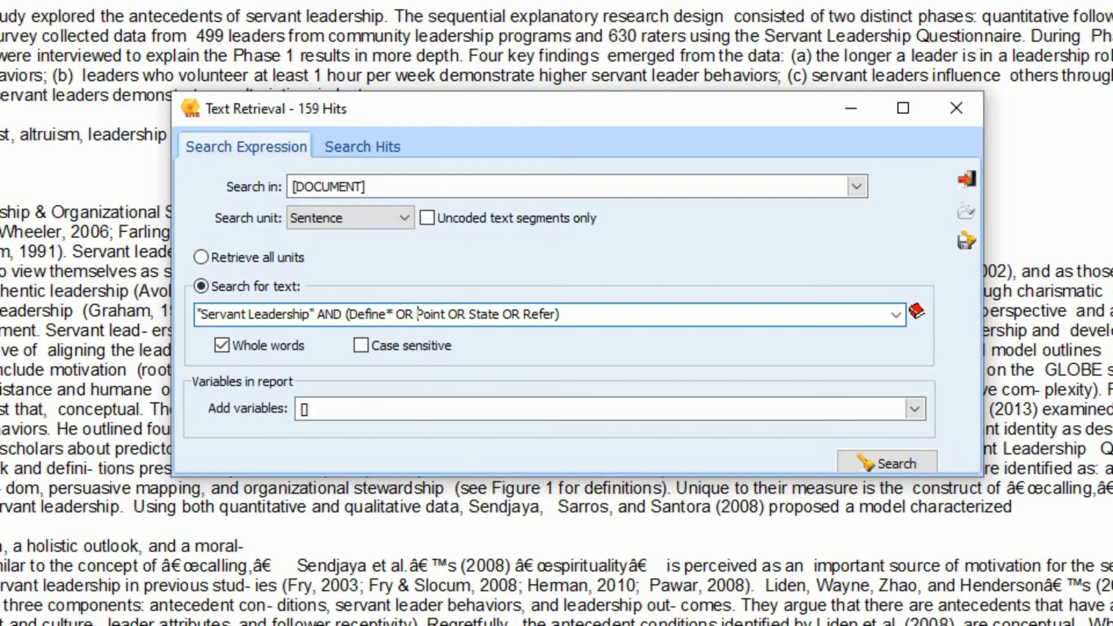
left_click(387, 313)
key("BackSpace")
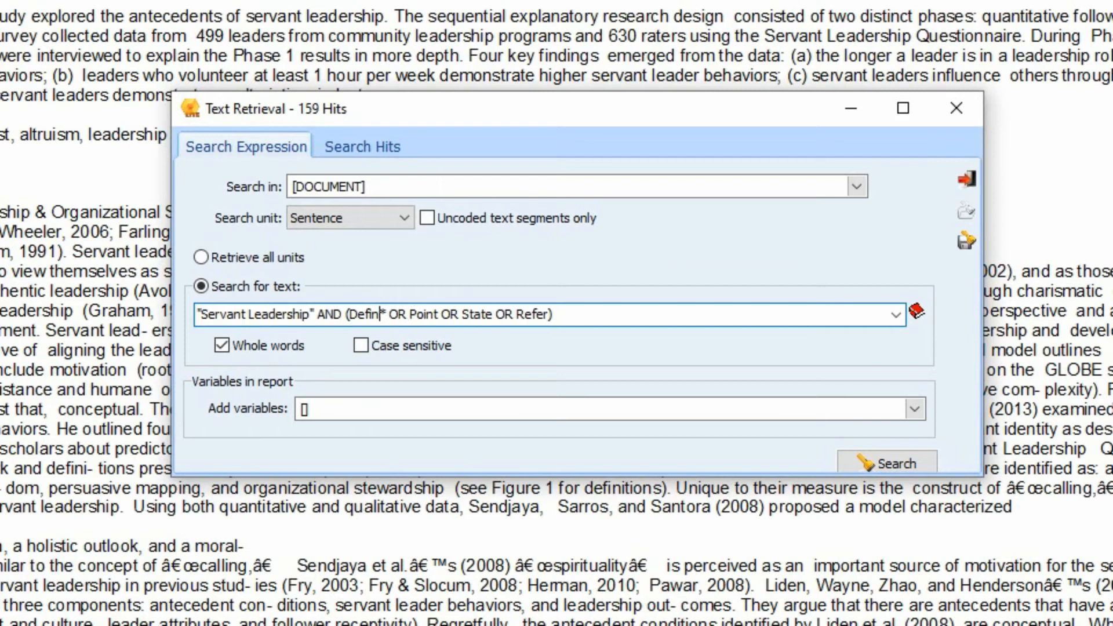
Add the * wildcard to Point, State and Refer in the search expression
key("Right")
key("Right")
key("Right")
key("Right")
key("Right")
key("Right")
key("Right")
key("Right")
key("Right")
type("*")
key("Right")
key("Right")
key("Right")
key("Right")
key("Right")
key("Right")
key("Right")
key("Right")
key("Right")
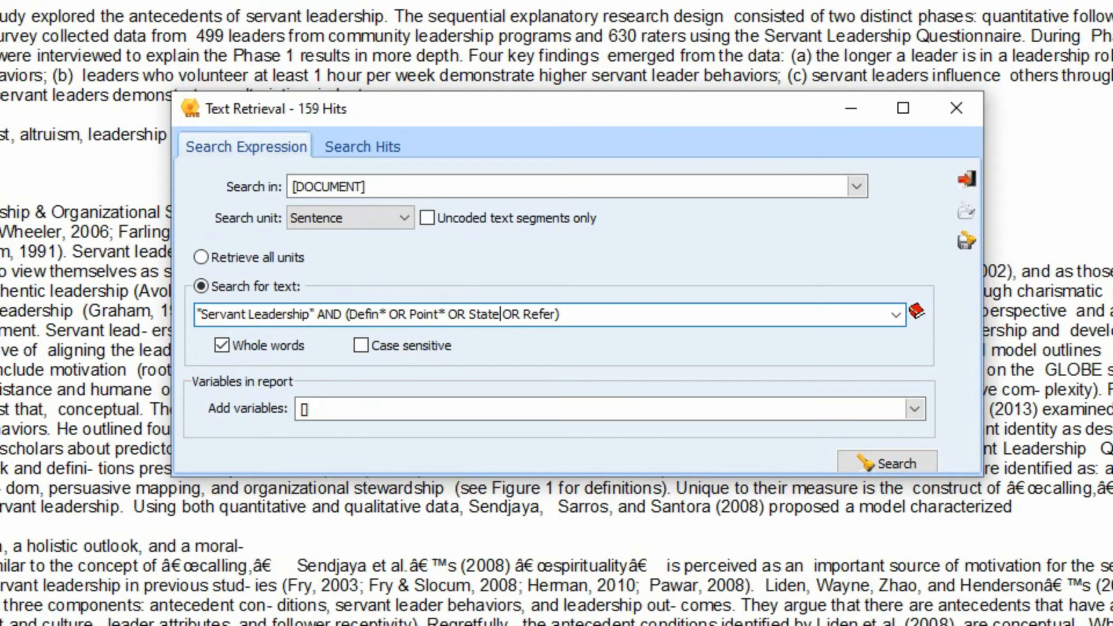
type("*")
key("Right")
key("Right")
key("Right")
key("Right")
key("Right")
key("Right")
key("Right")
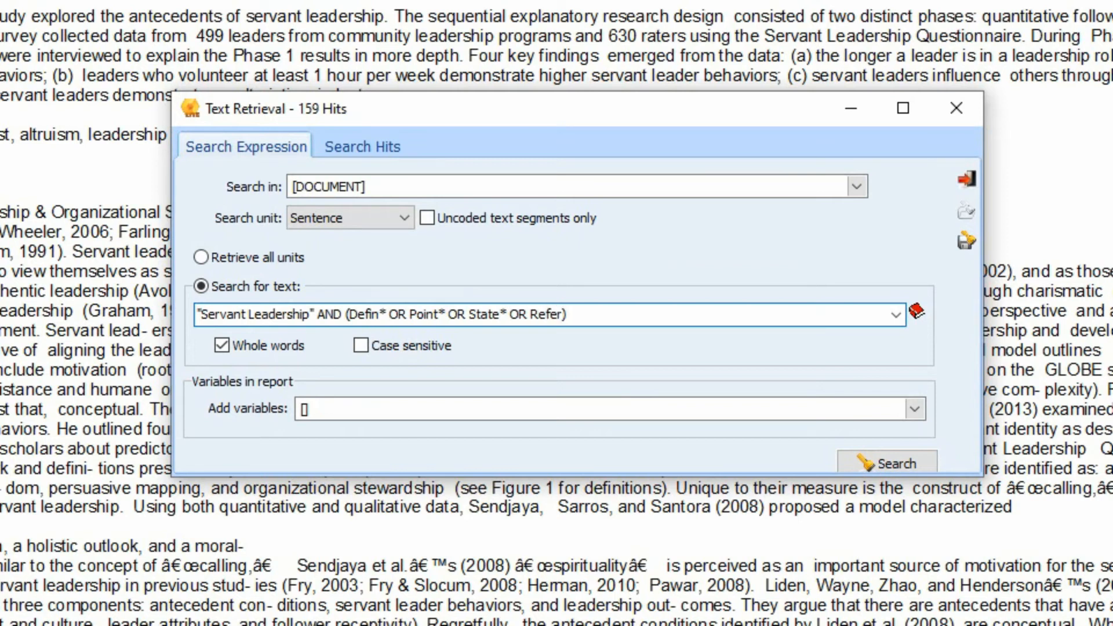
type("*")
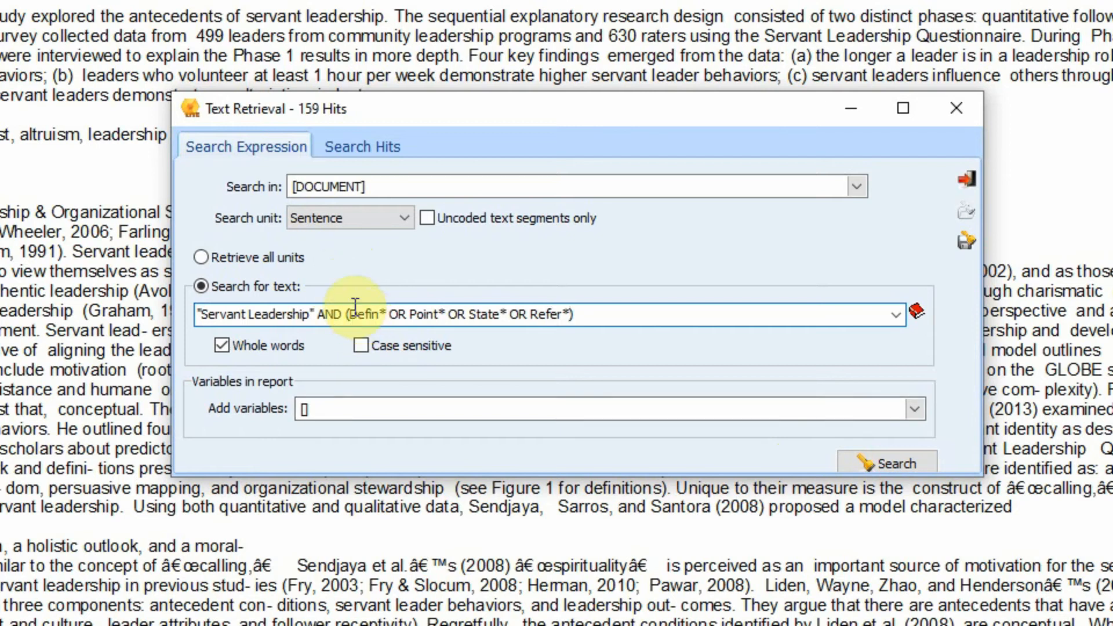
Run the text retrieval for "Servant Leadership" AND (Defin* OR Point* OR State* OR Refer*) by sentence
left_click_drag(348, 314, 387, 315)
left_click(288, 317)
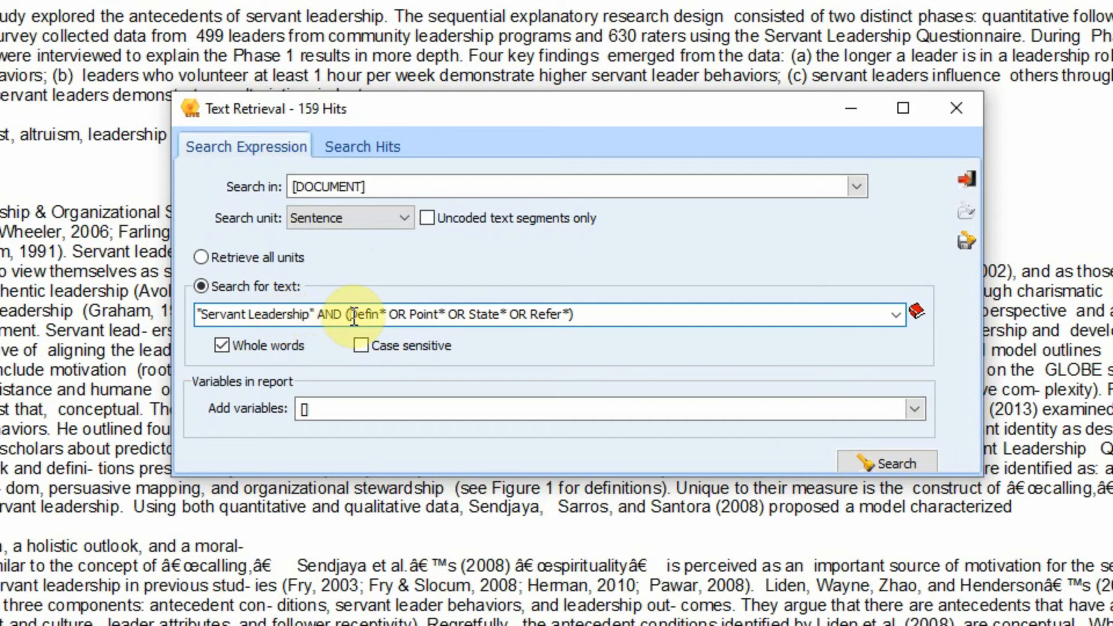
left_click_drag(348, 314, 391, 314)
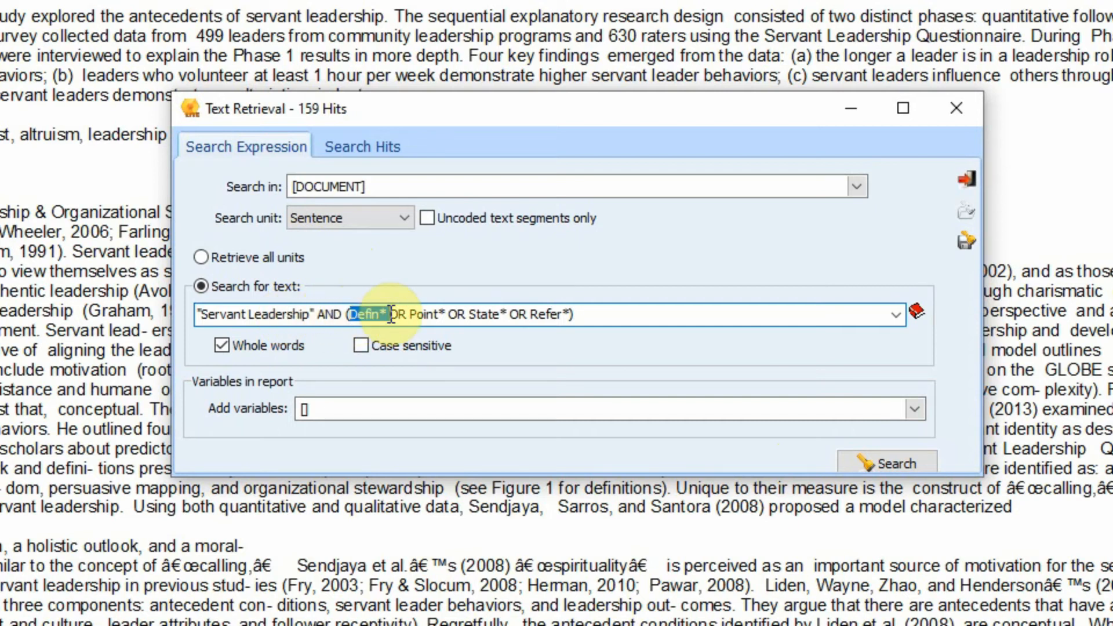
left_click(371, 314)
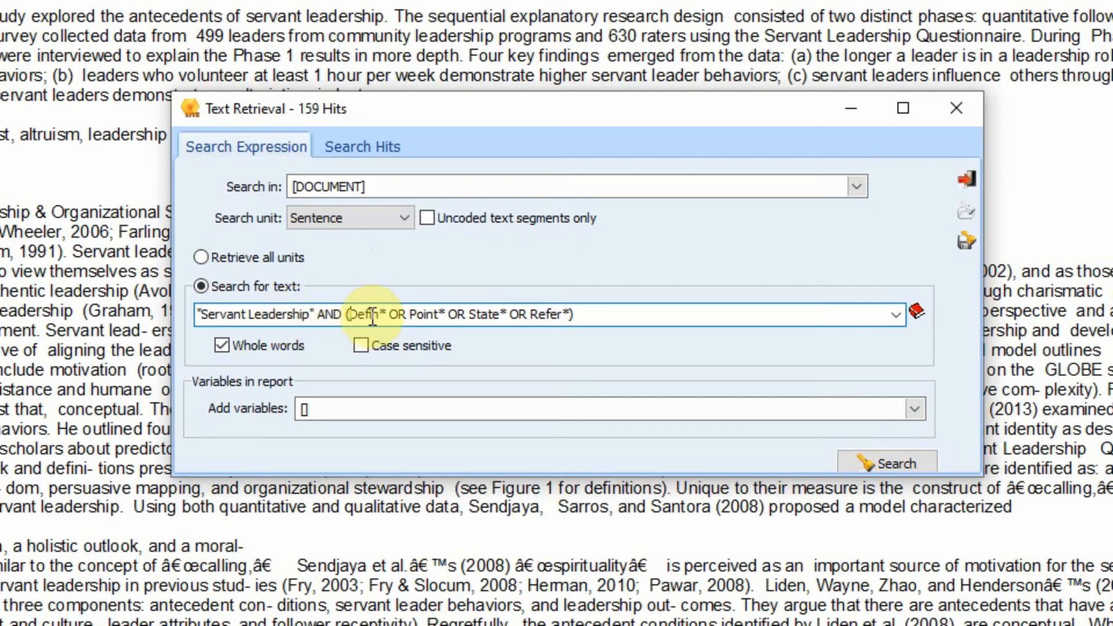
left_click_drag(380, 314, 386, 314)
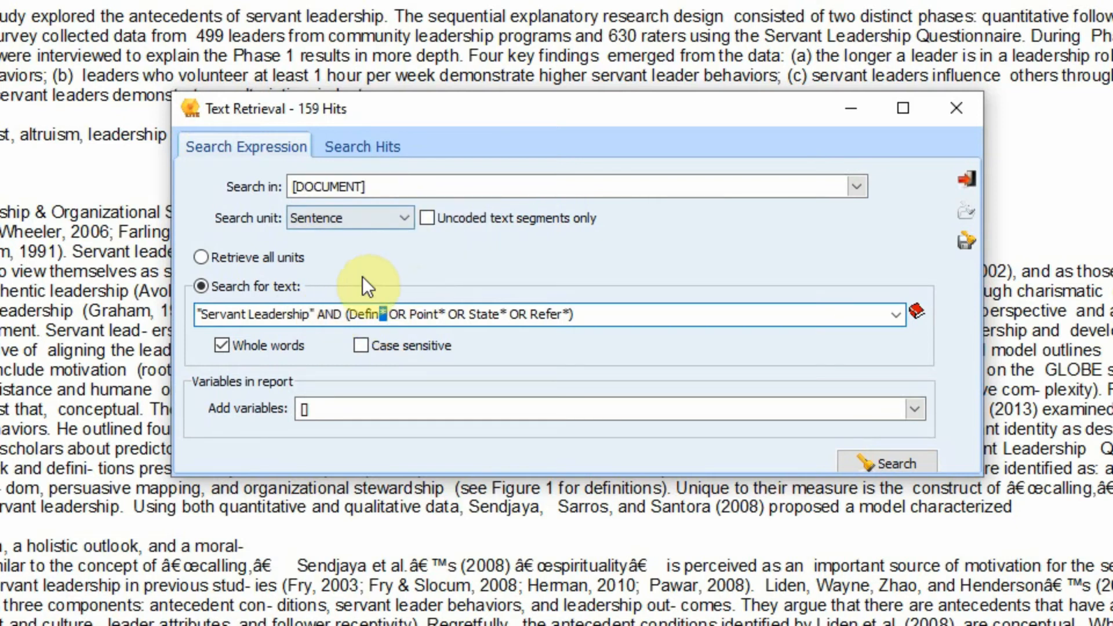
left_click(920, 459)
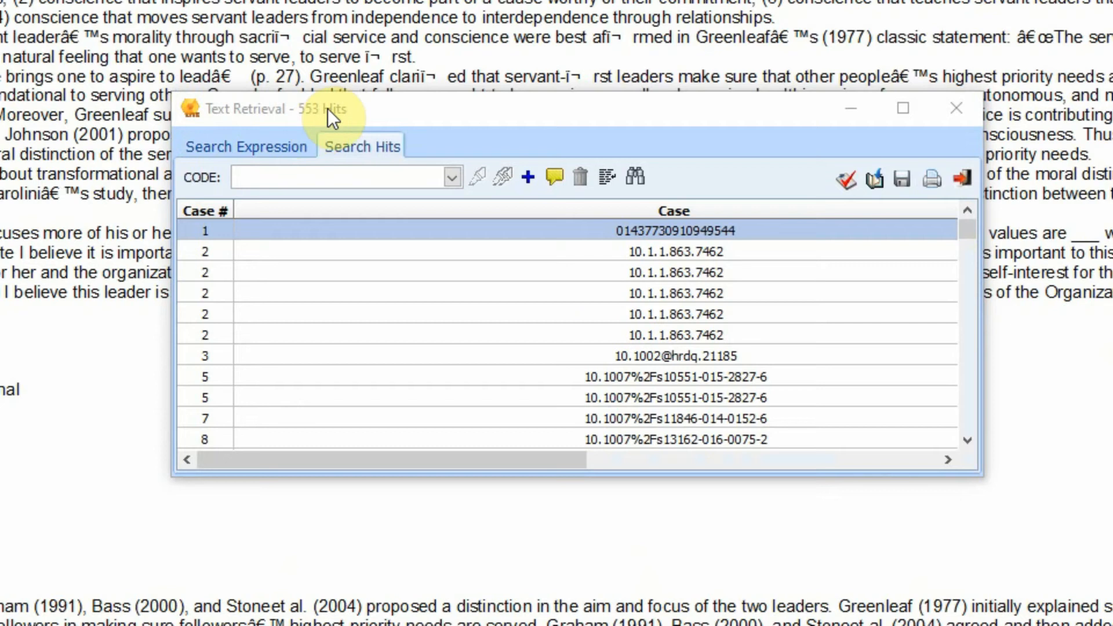
View the case 3 hit in its document and move the Text Retrieval window clear of the highlighted passage
left_click(567, 314)
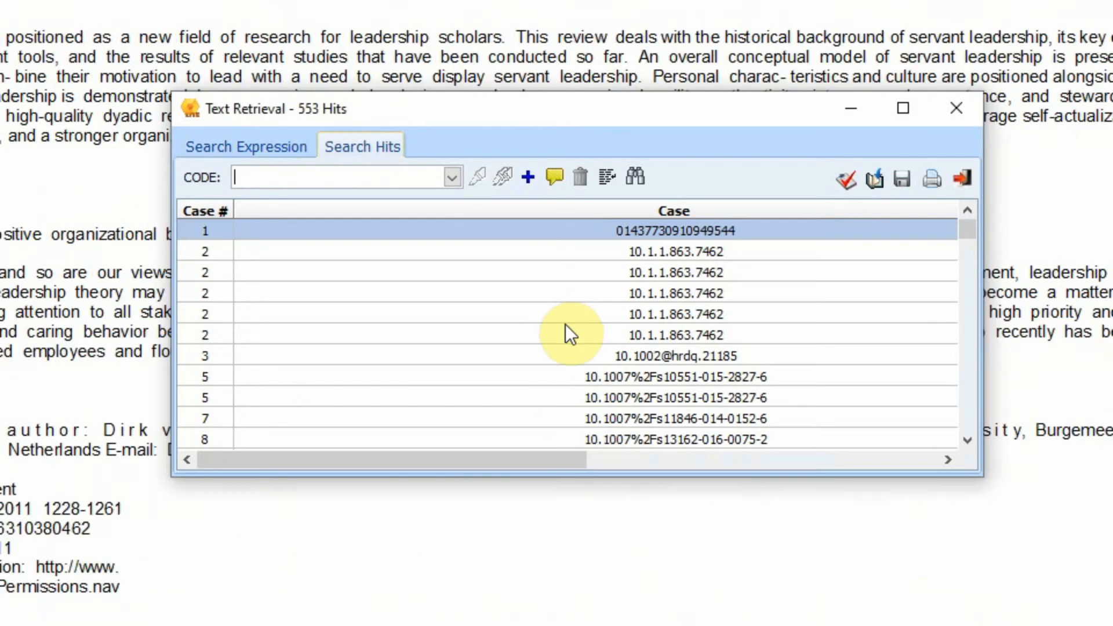
left_click(567, 363)
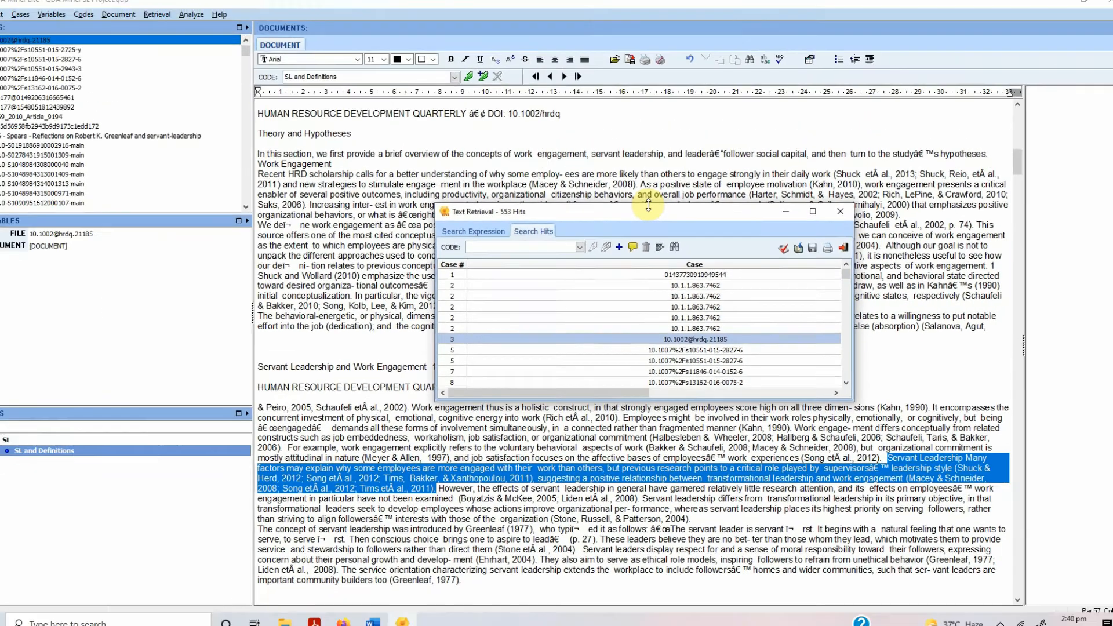
left_click_drag(648, 205, 635, 110)
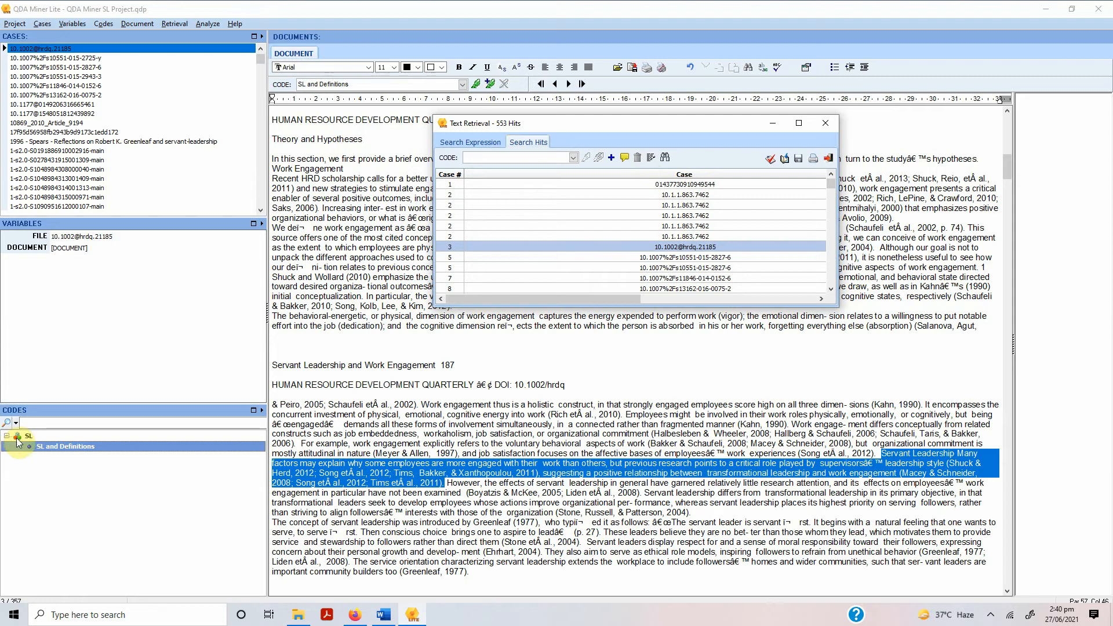
Switch to the Word search notes, locate the "Servant Leadership" AND Commitment expression, and close the Text Retrieval window
left_click(383, 615)
left_click(394, 530)
scroll(390, 510, "down", 1)
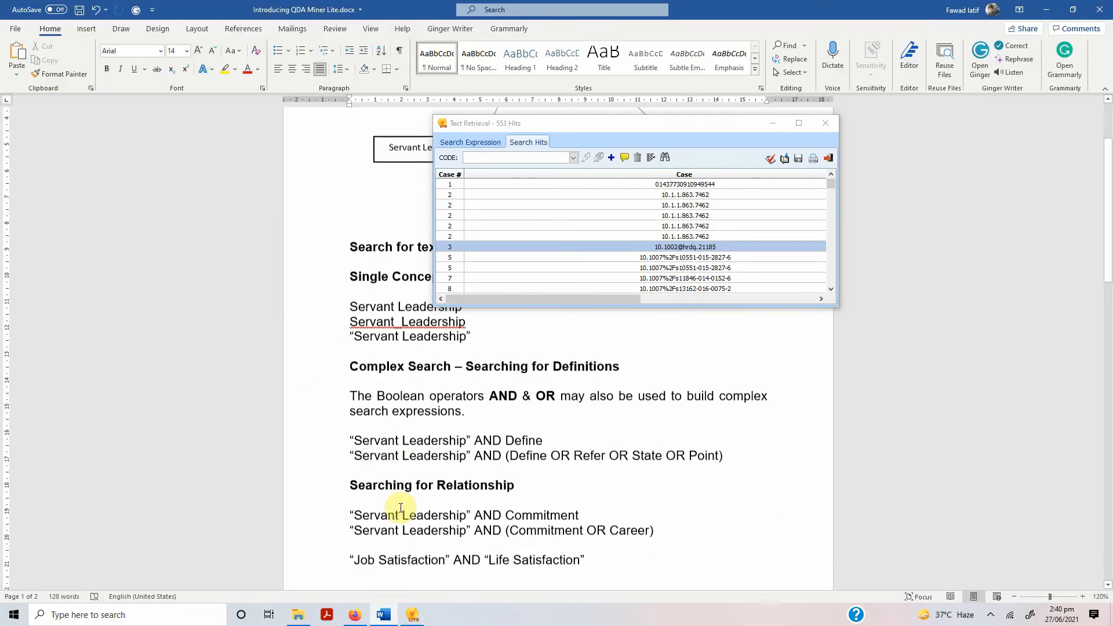
left_click_drag(349, 487, 580, 487)
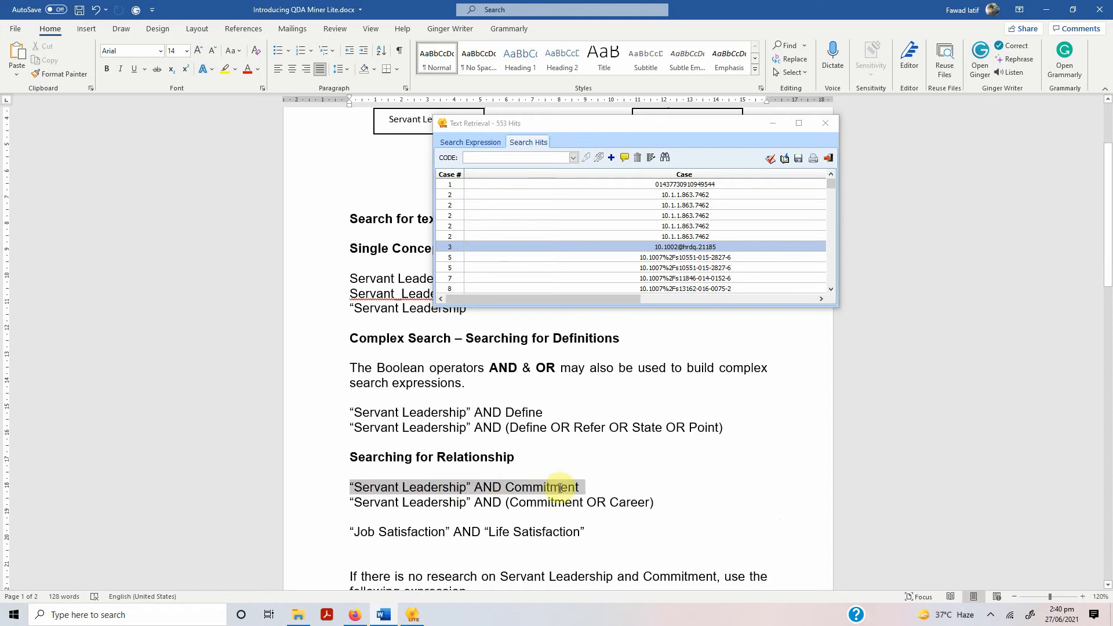
left_click_drag(628, 122, 635, 217)
left_click(831, 215)
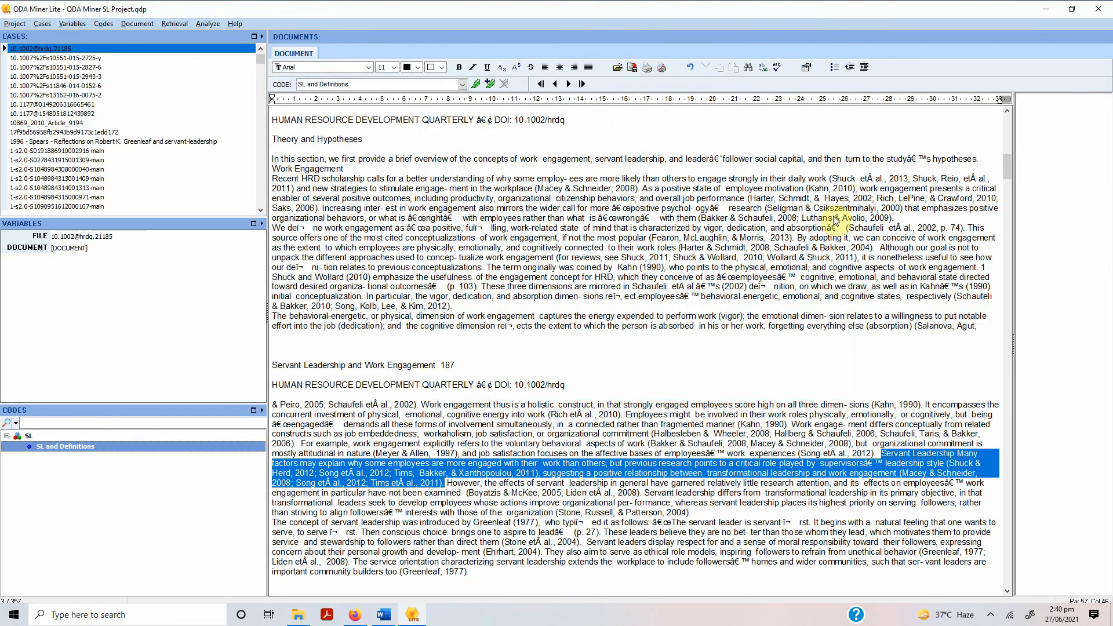
Review the Servant Leadership and Career Commitment constructs of the model and the first relationship search expression in the Word notes
left_click(383, 614)
scroll(435, 389, "up", 3)
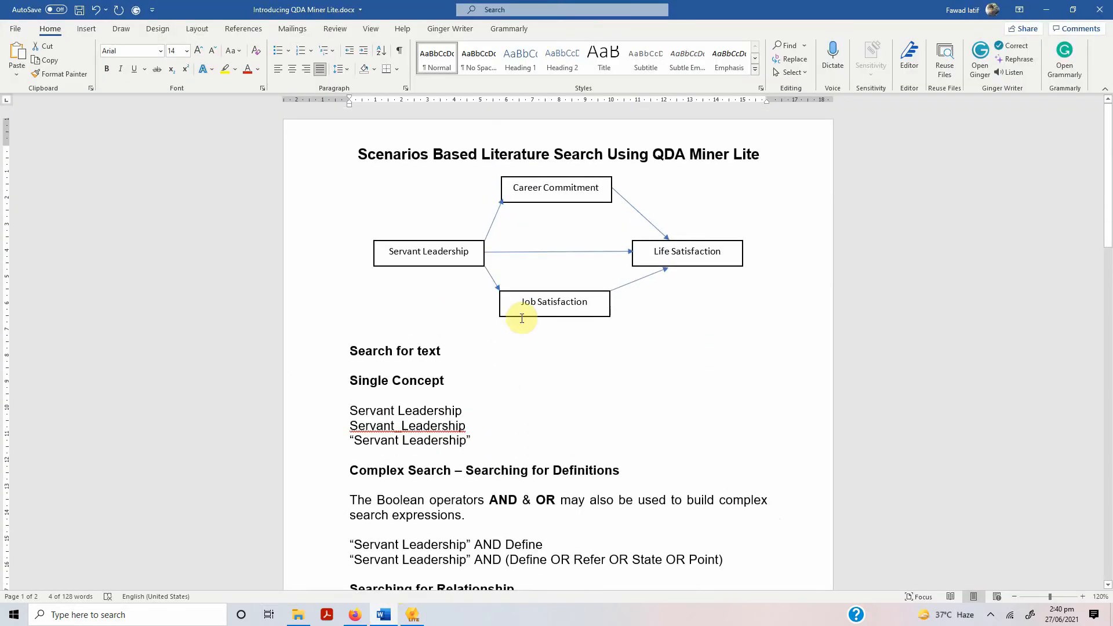
double_click(454, 252)
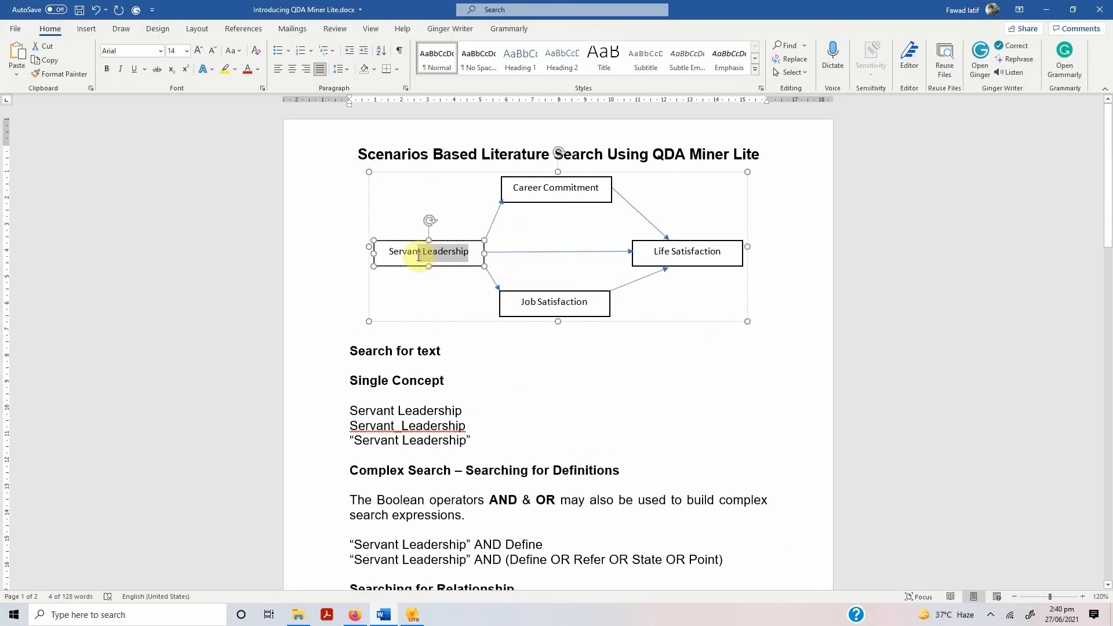
left_click(514, 189)
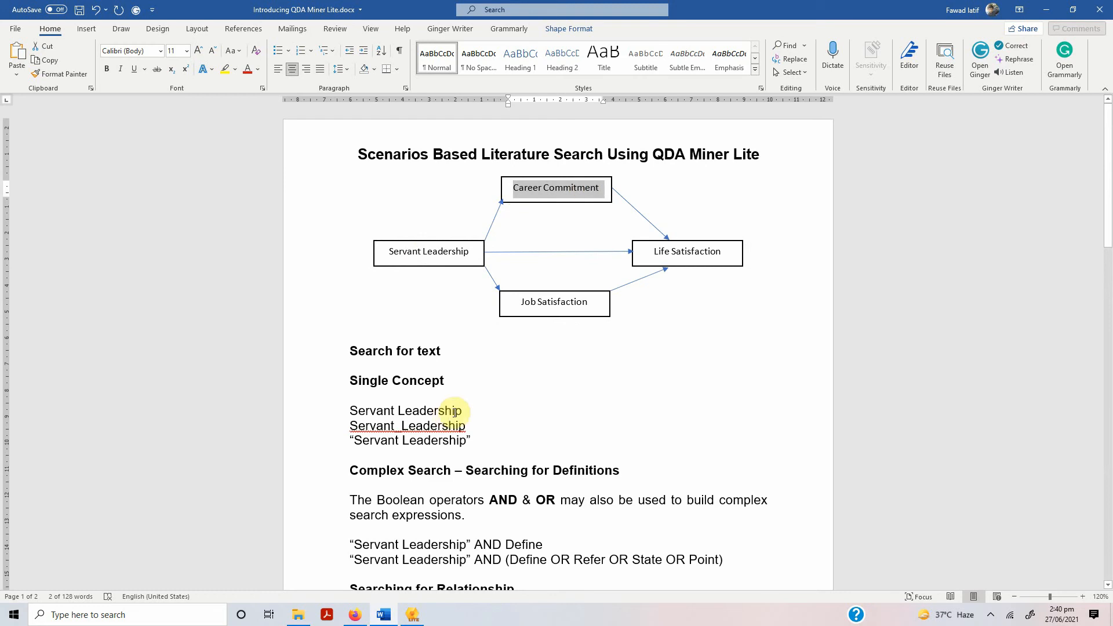
scroll(472, 405, "down", 3)
left_click_drag(354, 387, 556, 389)
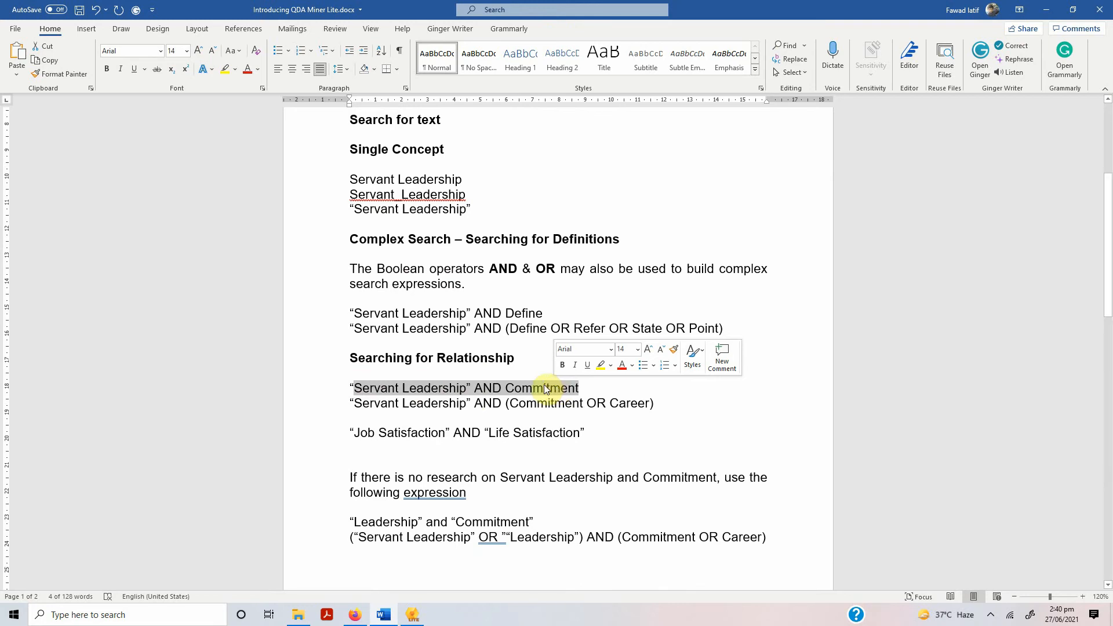
Switch to QDA Miner Lite, reopen Text Retrieval, and replace the bracketed definition terms in the search expression with Commitment
left_click(415, 619)
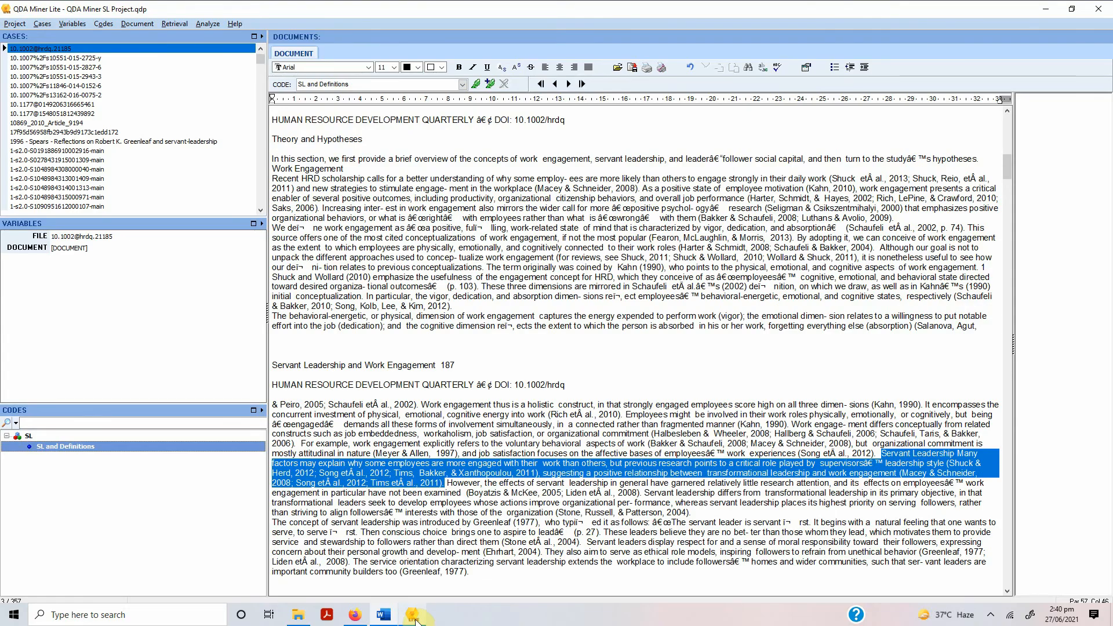
left_click(174, 23)
left_click(200, 39)
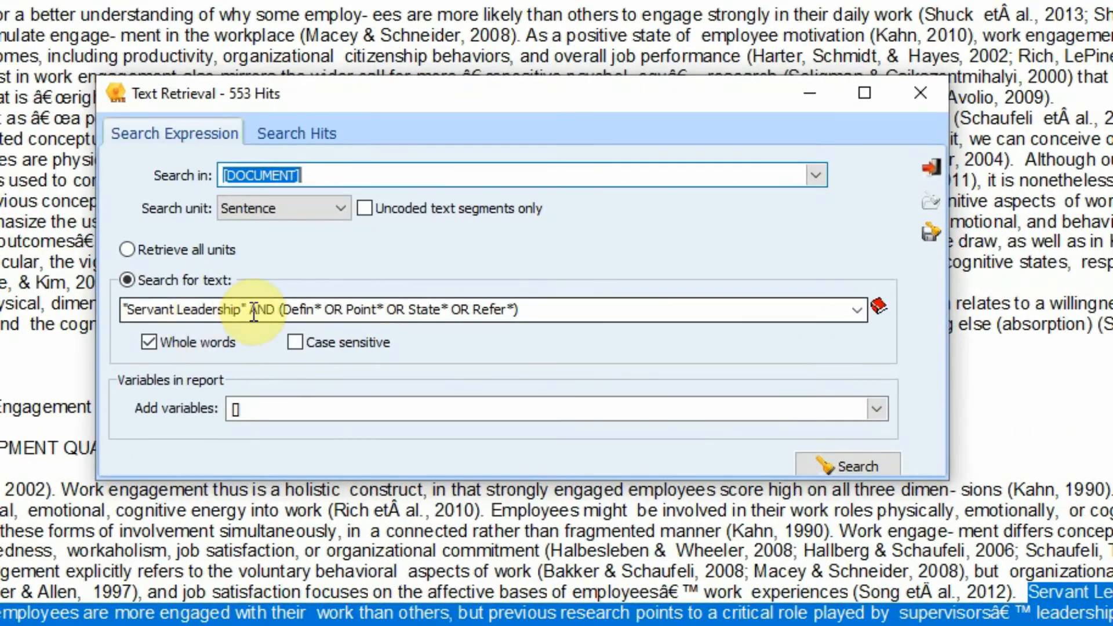
left_click(253, 314)
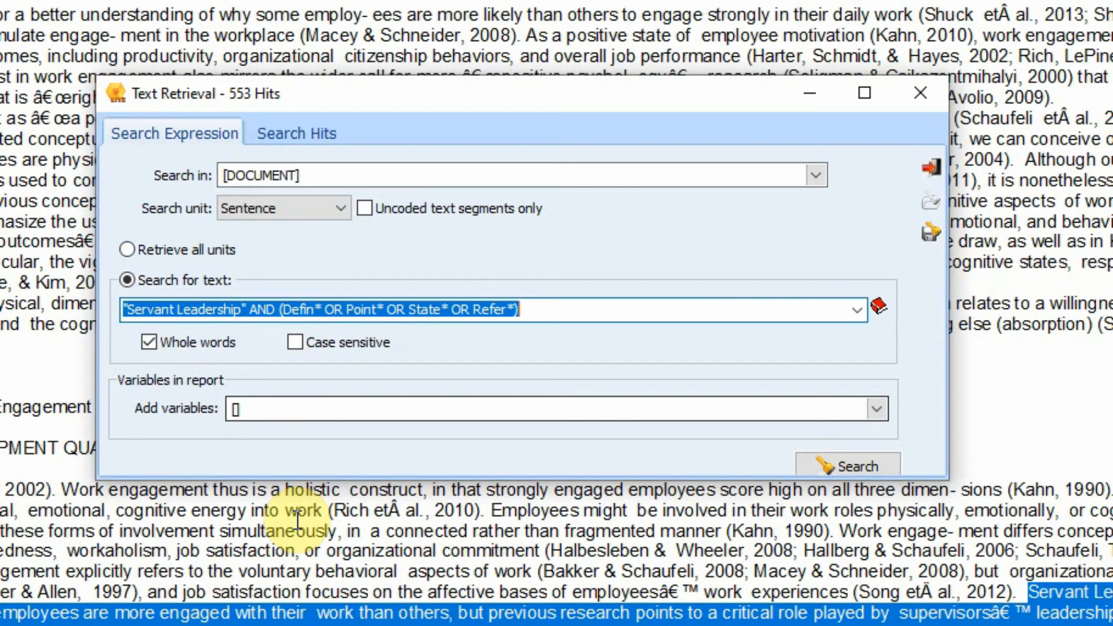
key("End")
key("shift+Left")
key("shift+Left")
key("shift+Left")
key("shift+Left")
key("shift+Left")
key("shift+Left")
key("shift+Left")
key("shift+Left")
key("shift+Left")
key("shift+Left")
key("shift+Left")
key("shift+Left")
key("shift+Left")
key("shift+Left")
key("shift+Left")
key("shift+Left")
key("shift+Left")
key("shift+Left")
key("shift+Left")
key("shift+Left")
key("shift+Left")
key("shift+Left")
key("shift+Left")
key("shift+Left")
key("shift+Left")
key("shift+Left")
key("shift+Left")
key("shift+Left")
key("shift+Left")
key("shift+Left")
key("shift+Left")
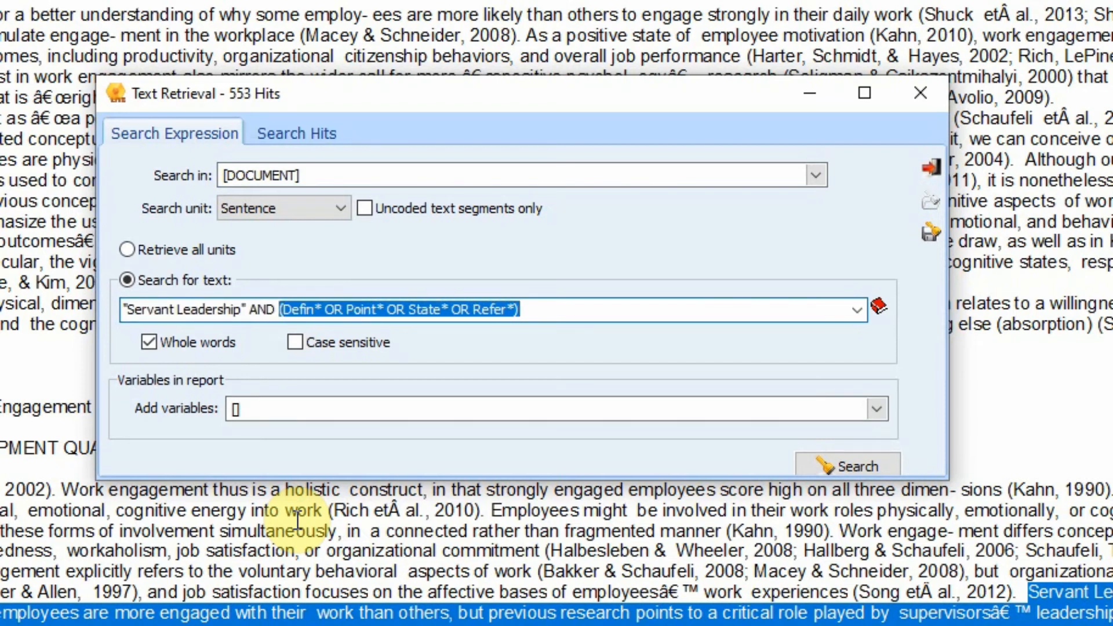
type("(Define OR Point OR State OR Refer)")
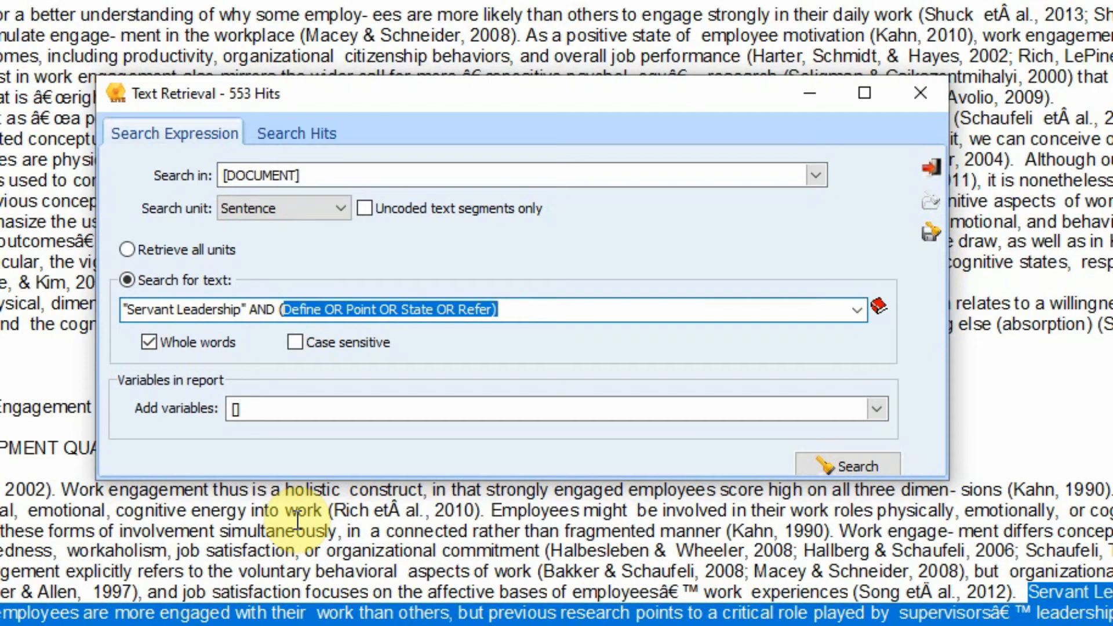
key("BackSpace")
type("Co")
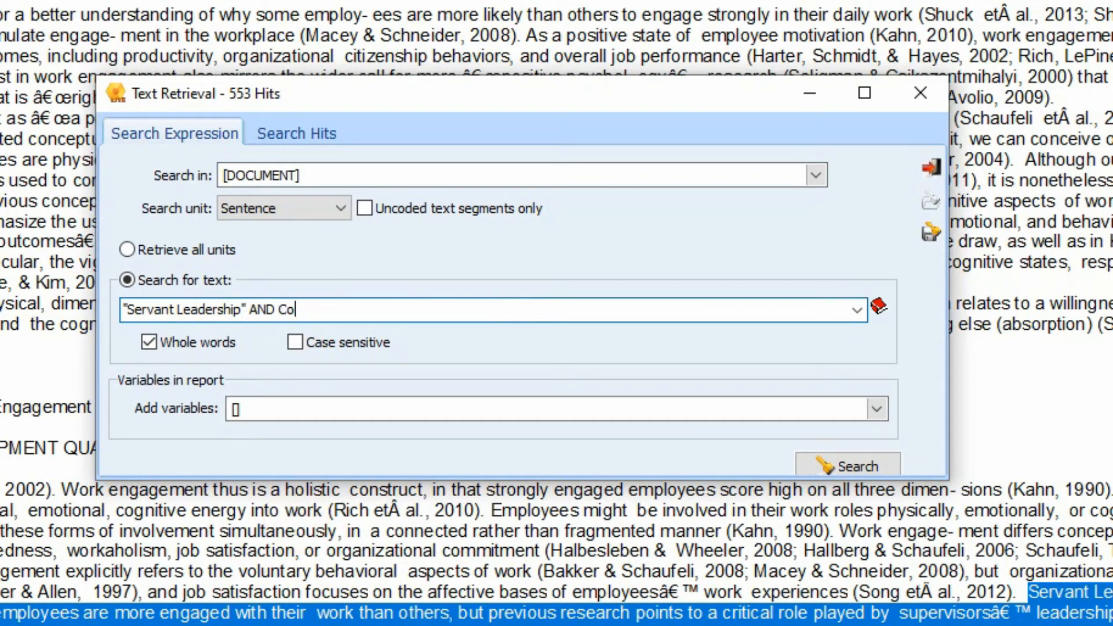
type("mmitment")
Expand Commitment to the quoted phrase "Career Commitment" and search for it together with "Servant Leadership"
key("Left")
key("Left")
key("Left")
key("Left")
key("Left")
key("Left")
key("Left")
key("Left")
key("Left")
key("Left")
key("Left")
key("Left")
key("Right")
key("Right")
type("Career")
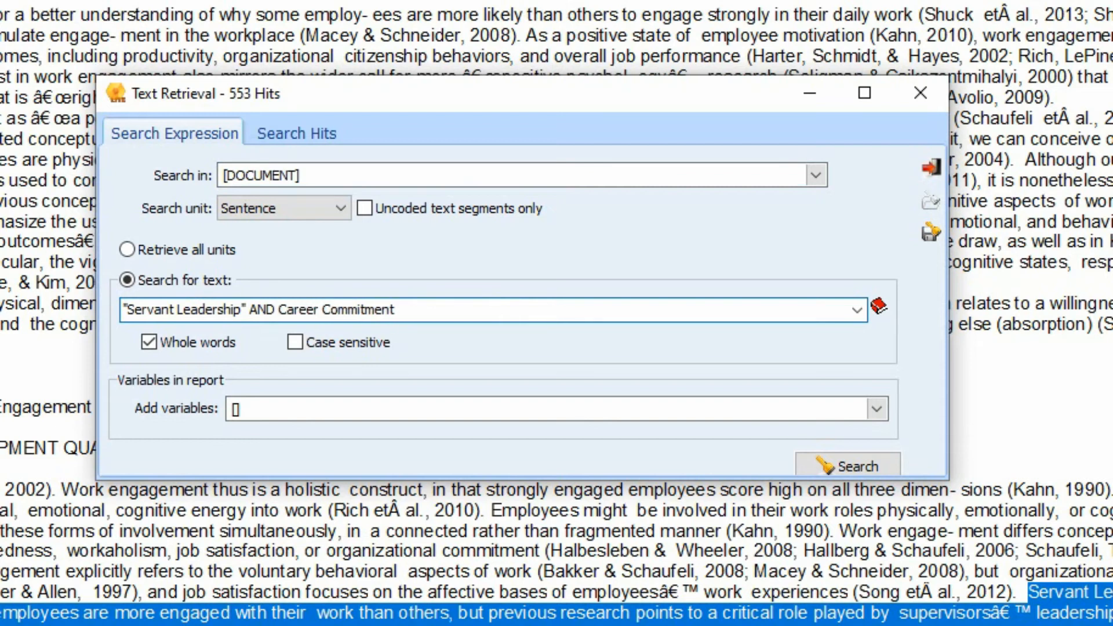
key("Left")
key("Left")
key("Left")
key("Left")
key("Left")
key("Left")
type("\"")
key("End")
type("\"")
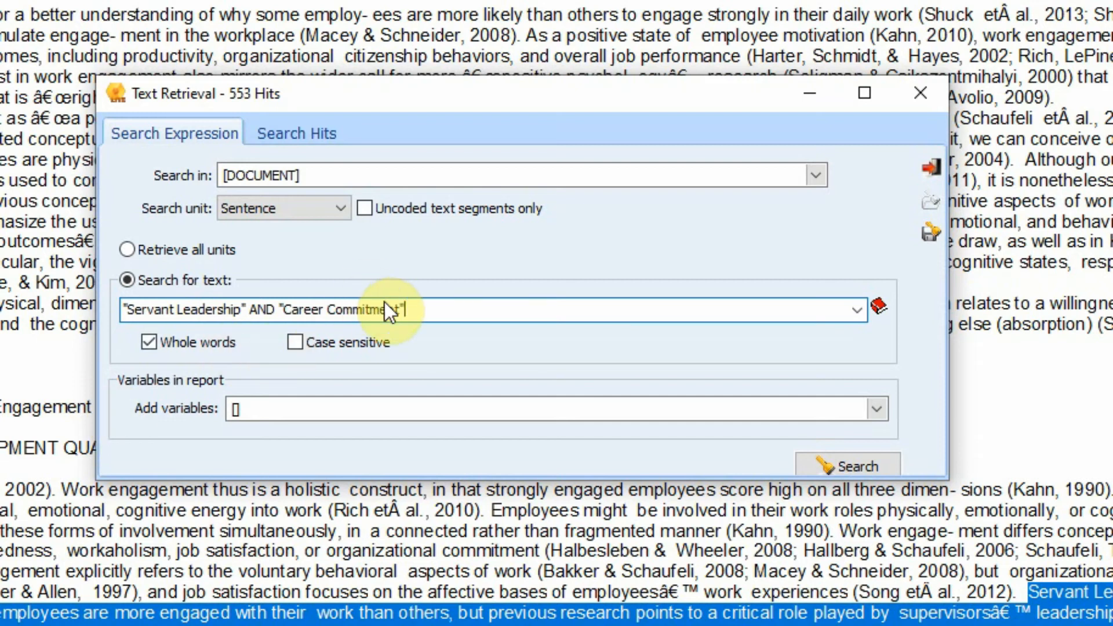
left_click_drag(437, 316, 400, 316)
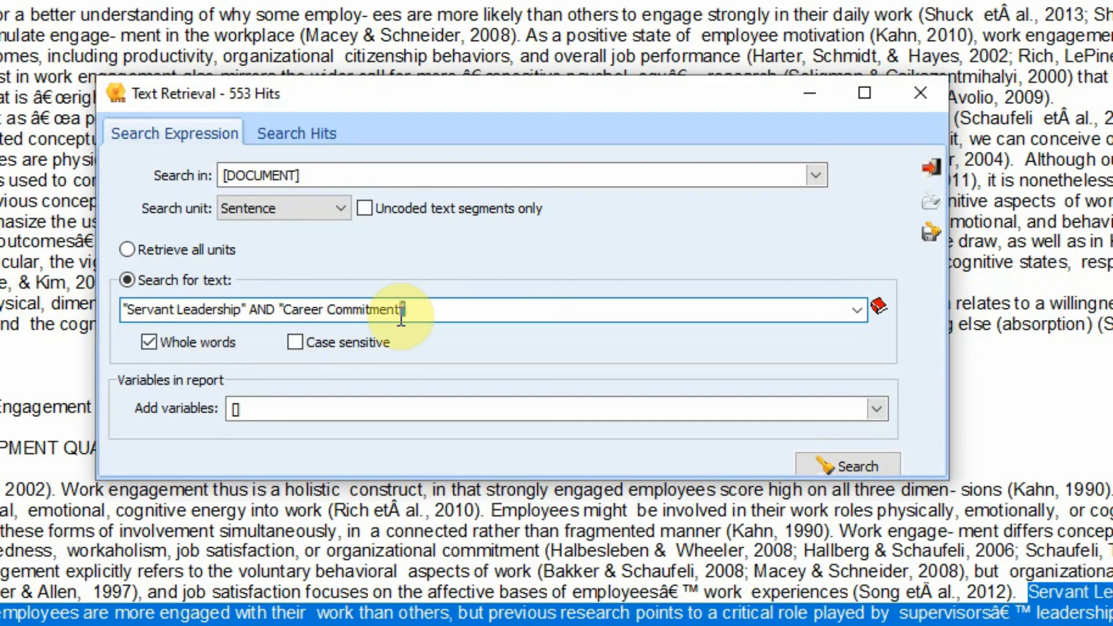
left_click(826, 459)
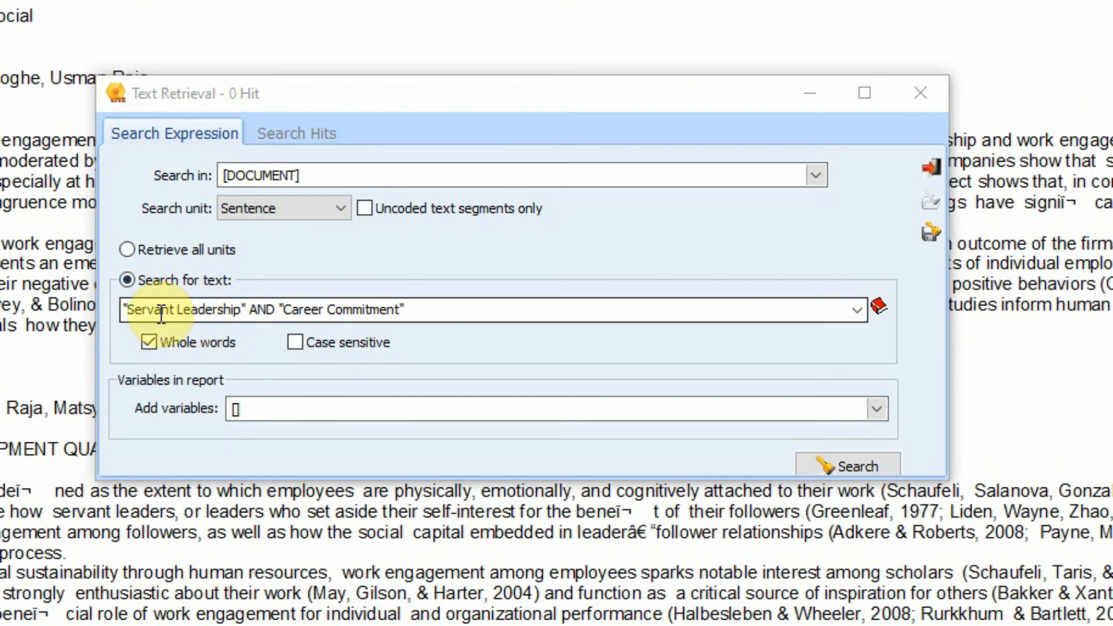
Set the search unit to Documents and rerun the "Servant Leadership" AND "Career Commitment" search
left_click(422, 316)
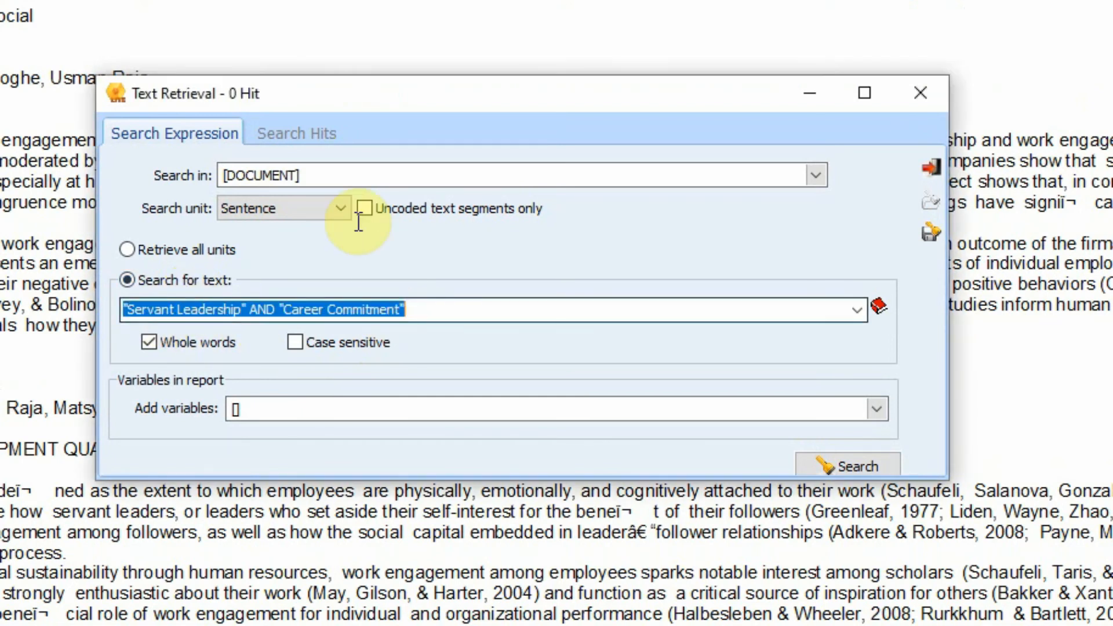
left_click(343, 204)
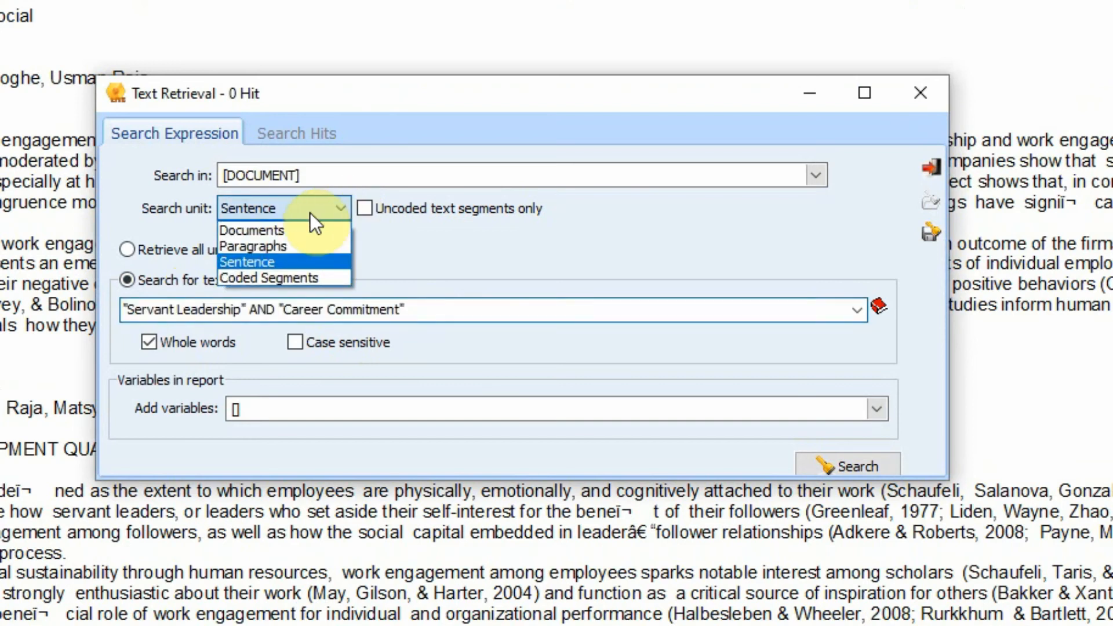
left_click(266, 232)
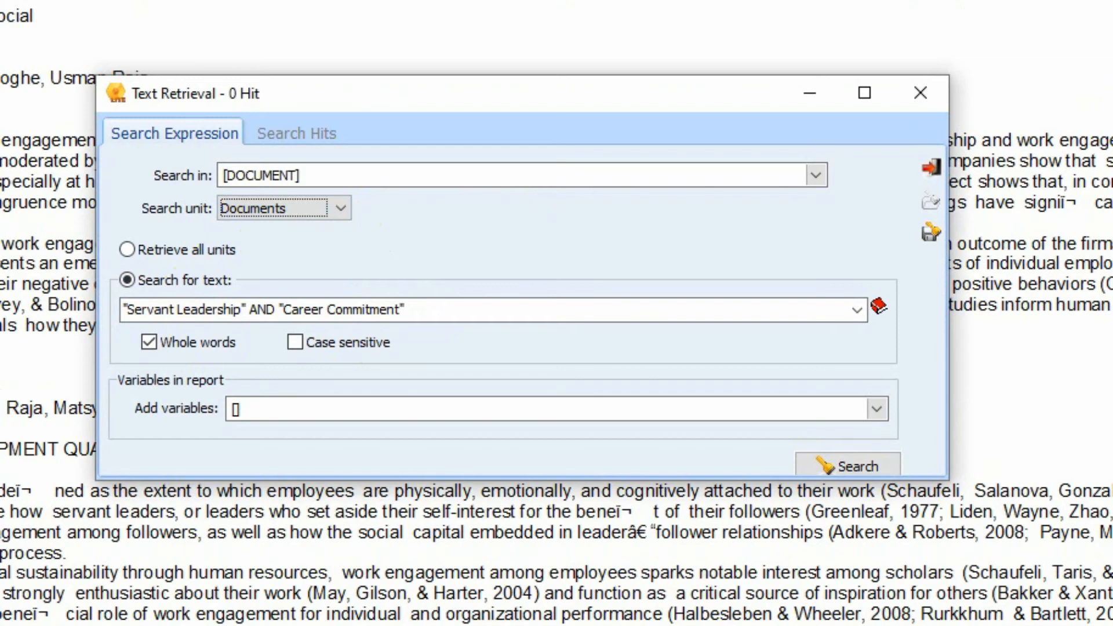
left_click(842, 466)
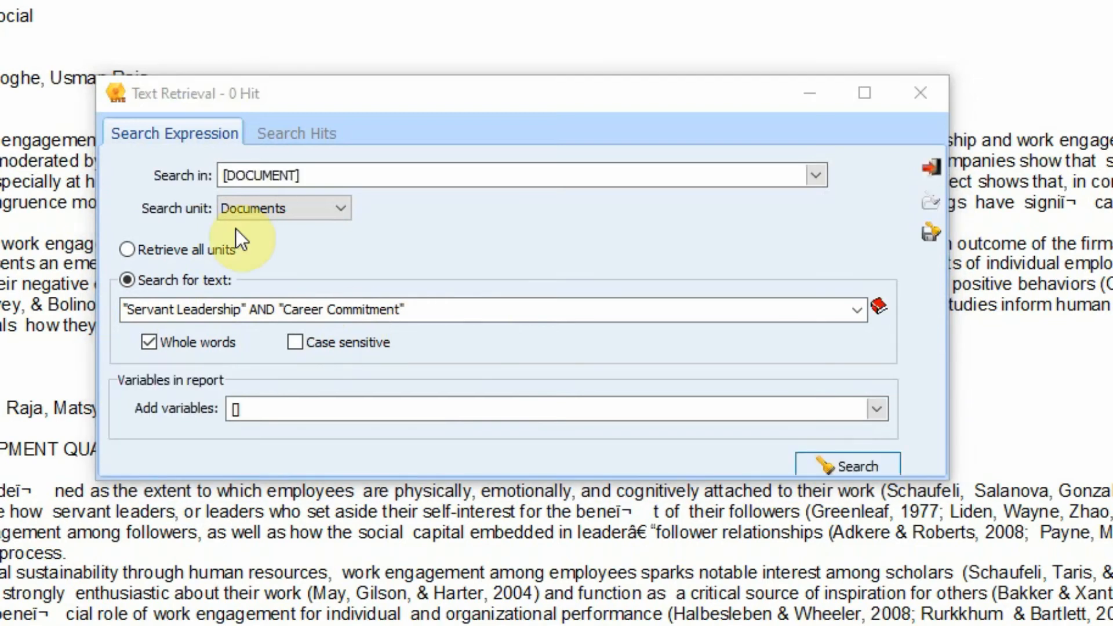
Remove Career and its phrase quotes so the search expression reads "Servant Leadership" AND Commitment
left_click(300, 385)
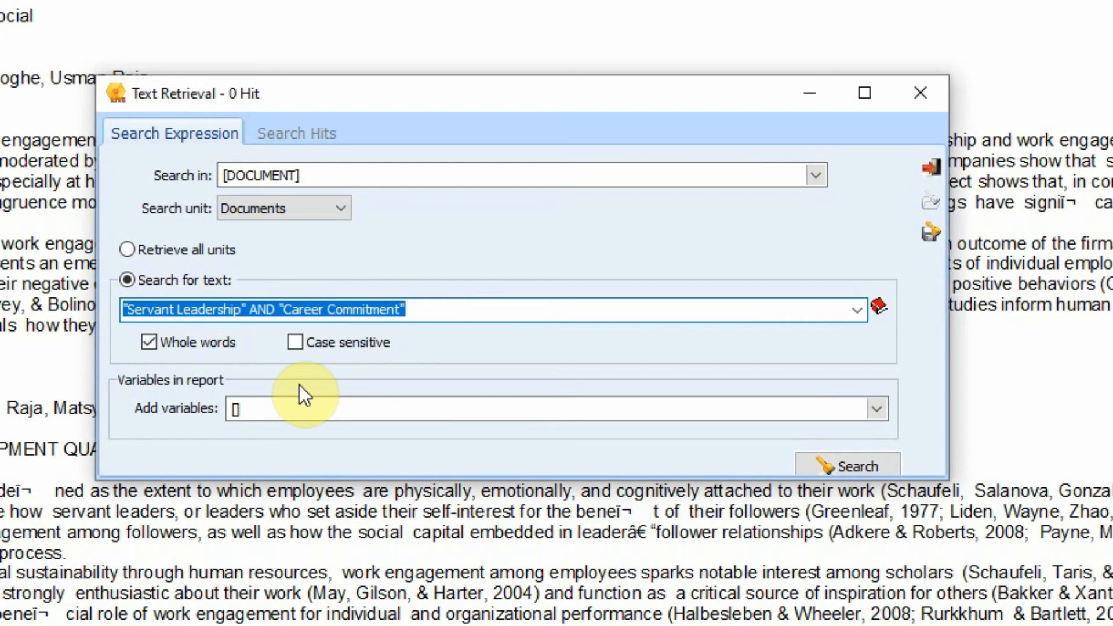
key("Home")
key("ctrl+Right")
key("ctrl+Right")
key("ctrl+Right")
key("ctrl+Right")
key("ctrl+Right")
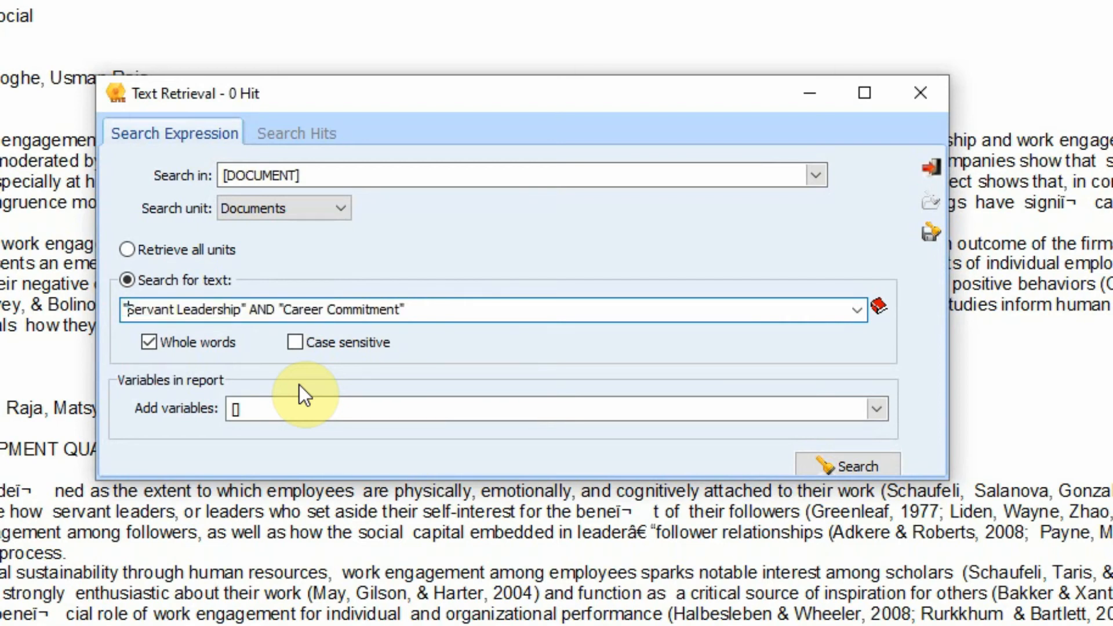
key("Delete")
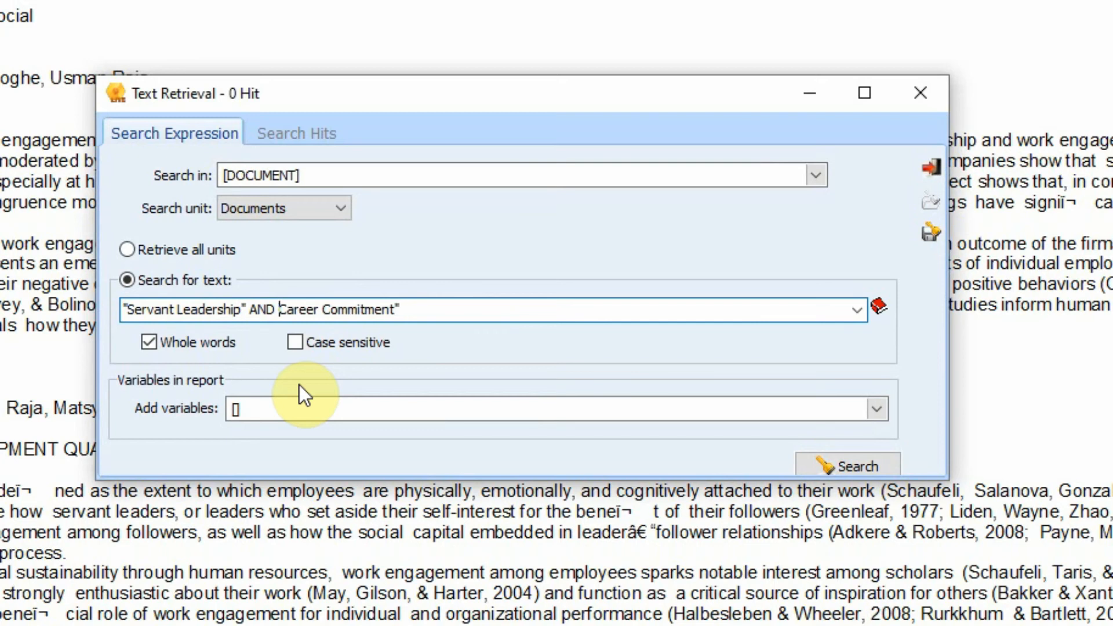
key("shift+Right")
key("shift+Right")
key("shift+Right")
key("shift+Right")
key("shift+Right")
key("shift+Right")
key("shift+Right")
key("Delete")
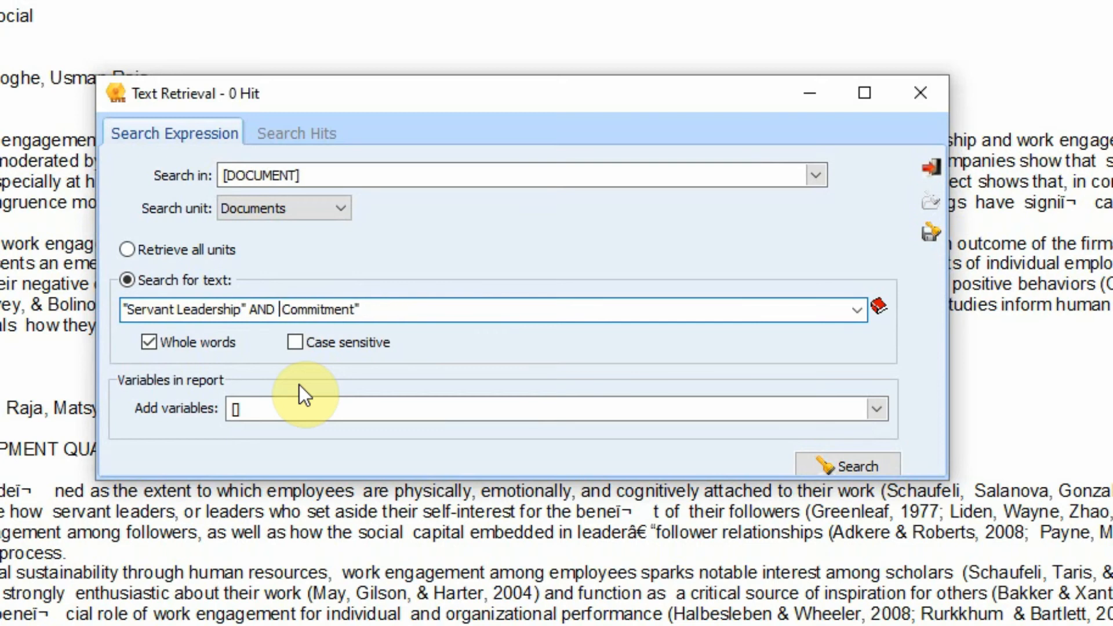
key("End")
key("BackSpace")
Run the document-level Commitment search and open the case 11 hit, 10869_2010_Article_9194
left_click(812, 468)
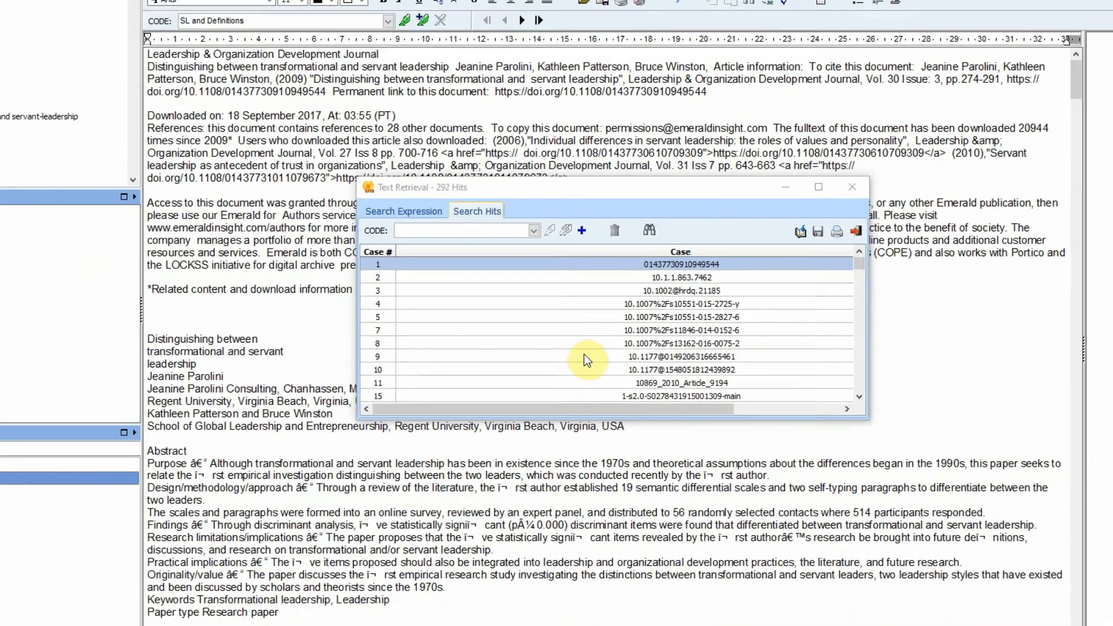
left_click(492, 372)
left_click(480, 414)
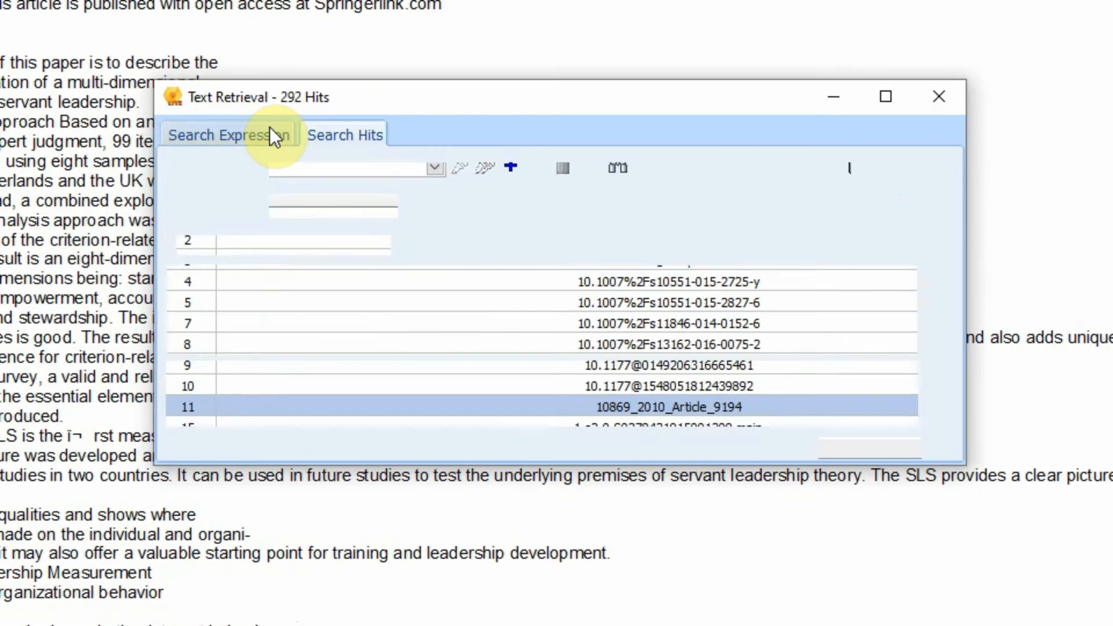
Rerun the "Servant Leadership" AND Commitment search with the search unit set to Sentence, and remove the first hit from the results
left_click(498, 234)
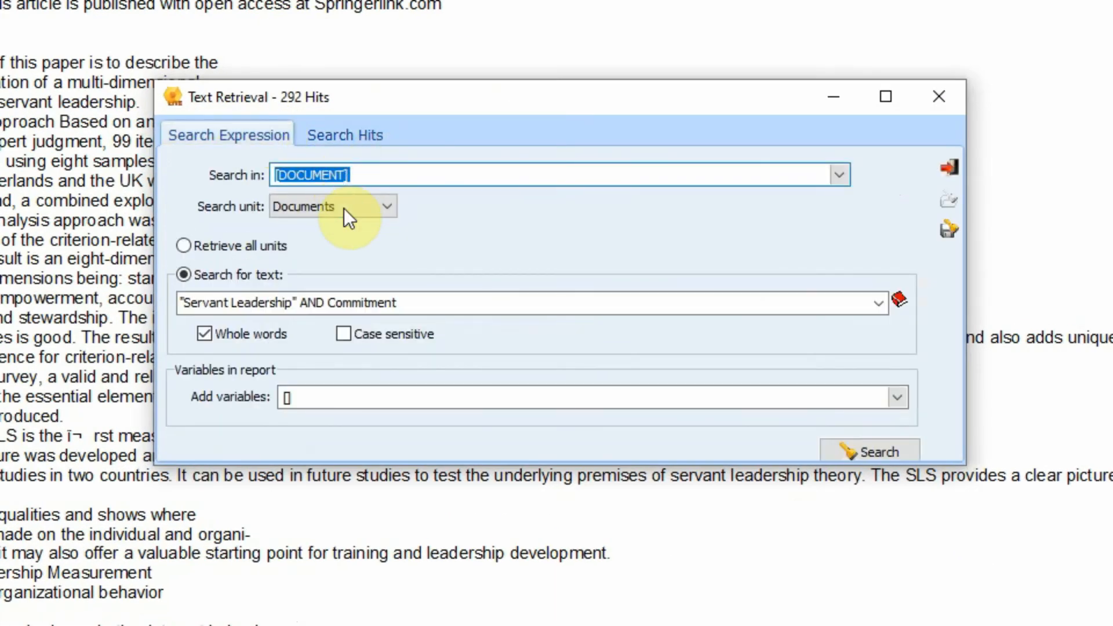
left_click(344, 208)
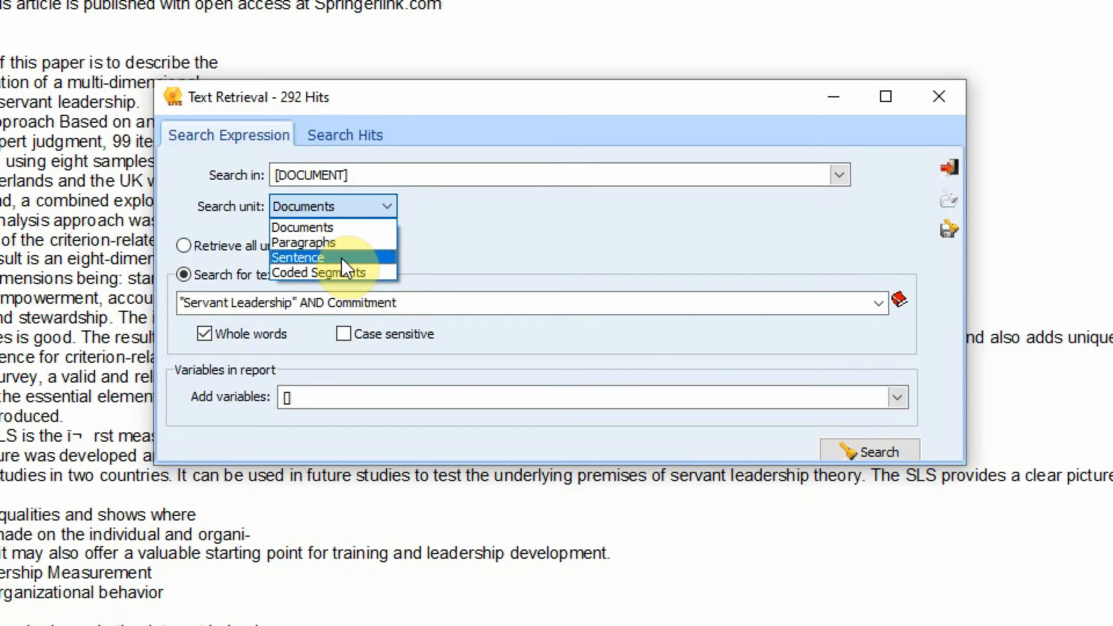
left_click(342, 258)
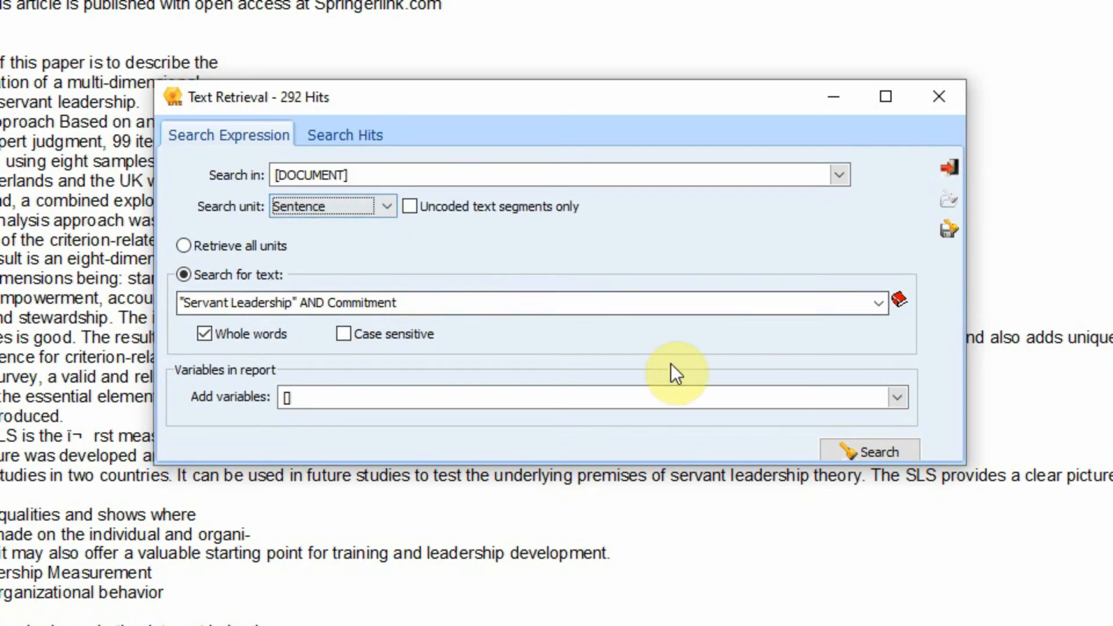
left_click(880, 451)
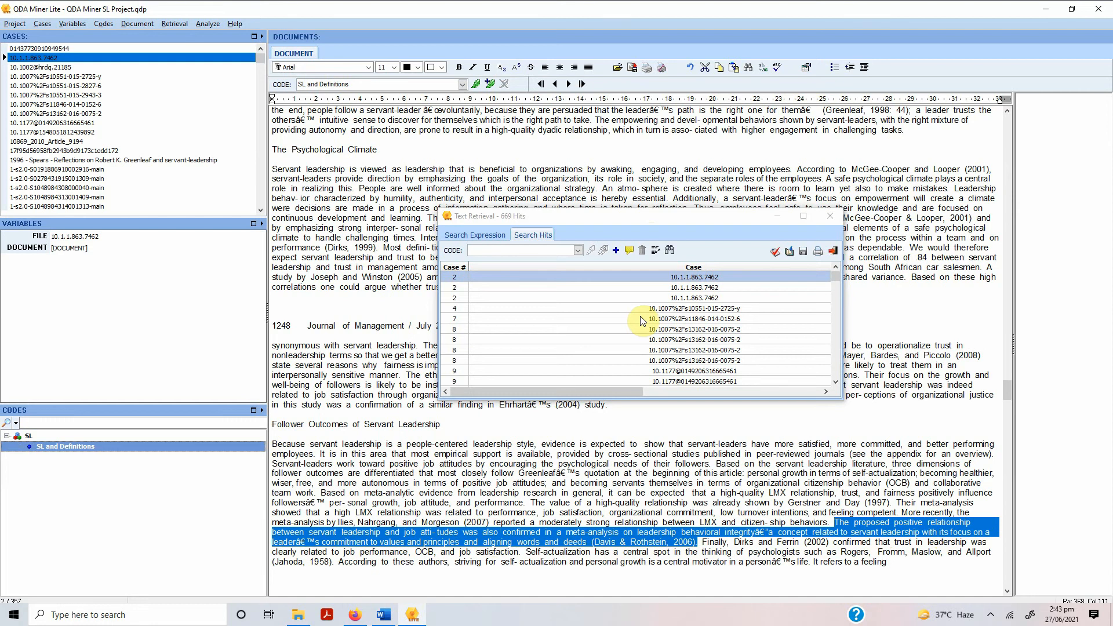
left_click(643, 251)
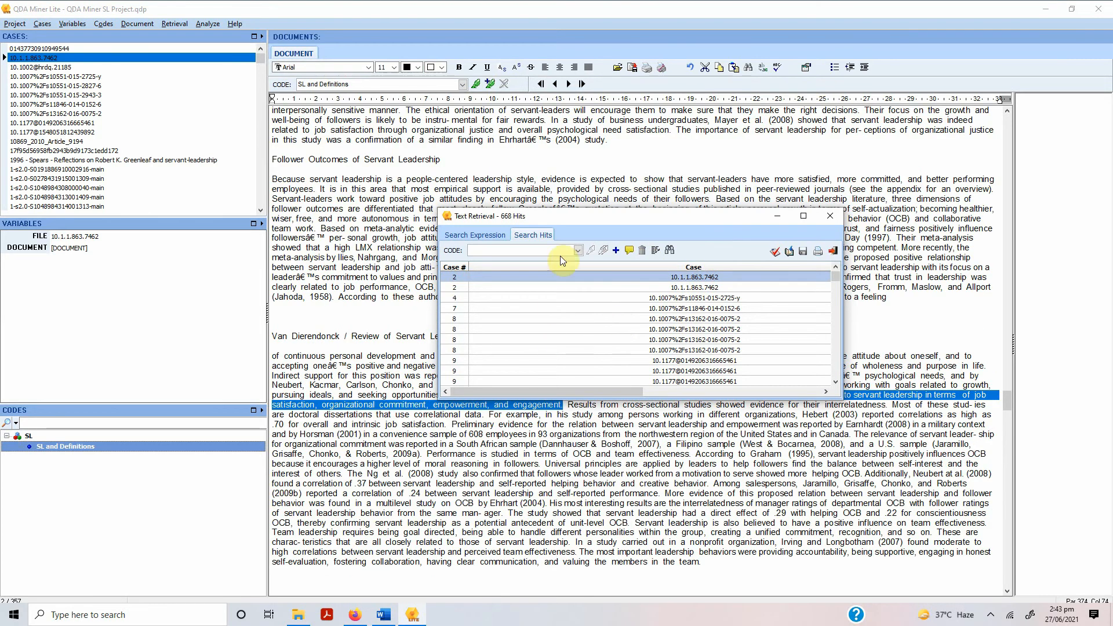
left_click_drag(580, 216, 588, 117)
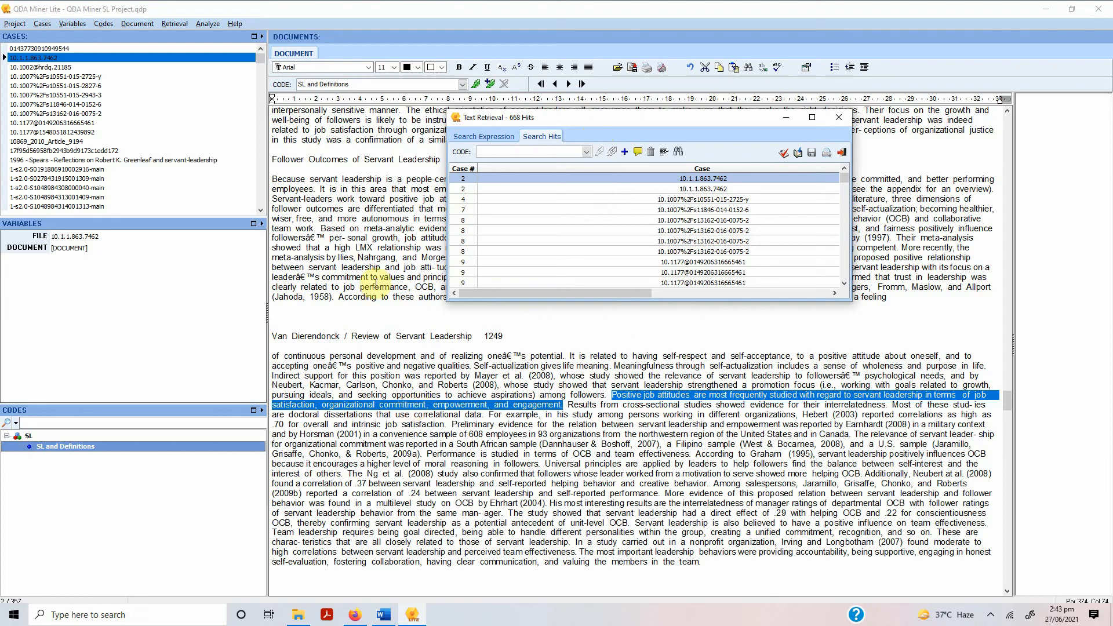
Replace Commitment with Career in the search expression, run the sentence-level search, and open the case 81 hit on performance management coaching
left_click(483, 137)
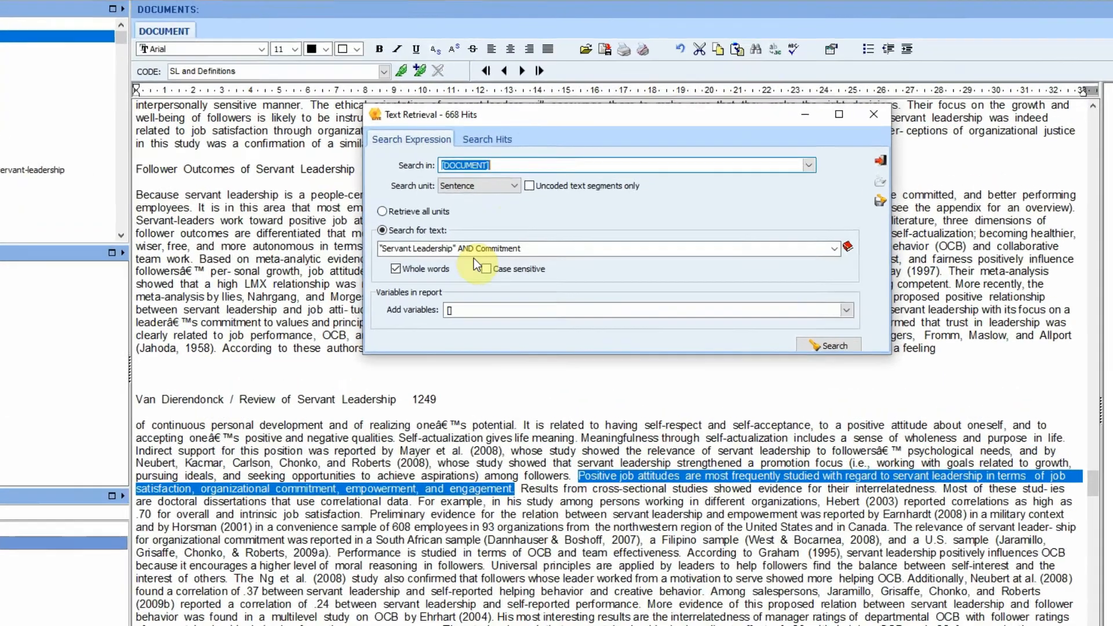
key("shift+Left")
key("shift+Left")
key("shift+Left")
key("shift+Left")
key("shift+Left")
key("shift+Left")
key("shift+Left")
key("shift+Left")
key("shift+Left")
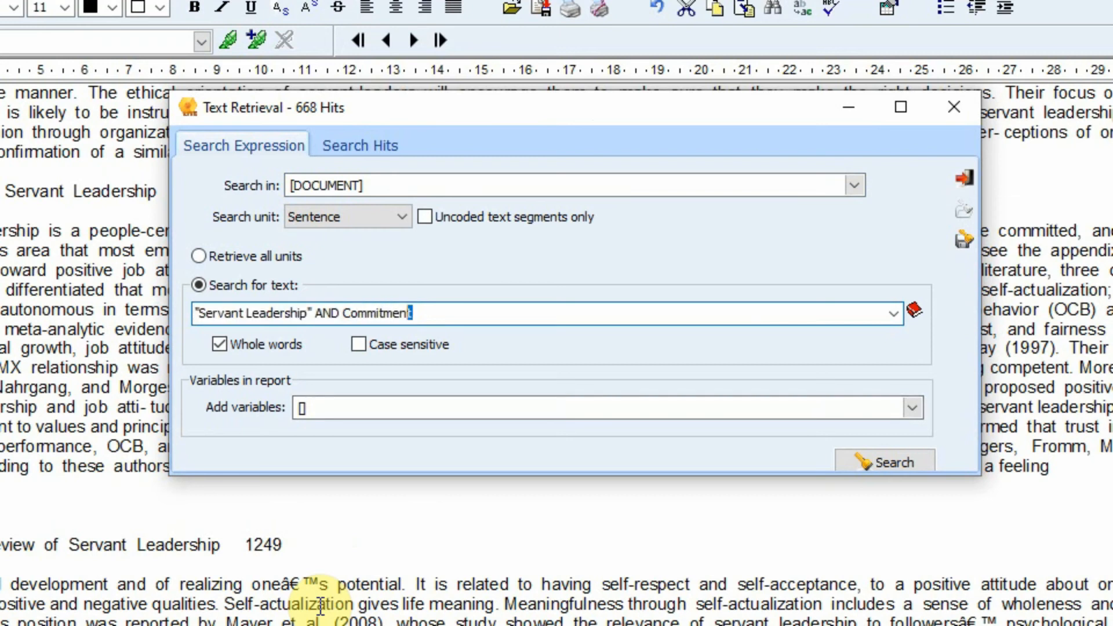
type("areer")
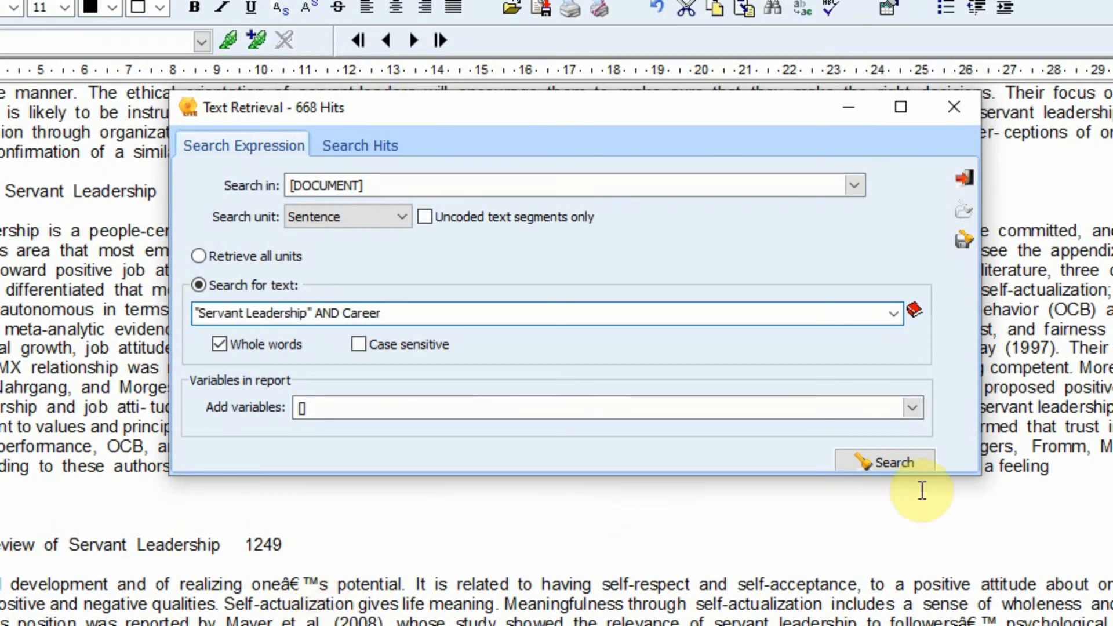
left_click(904, 463)
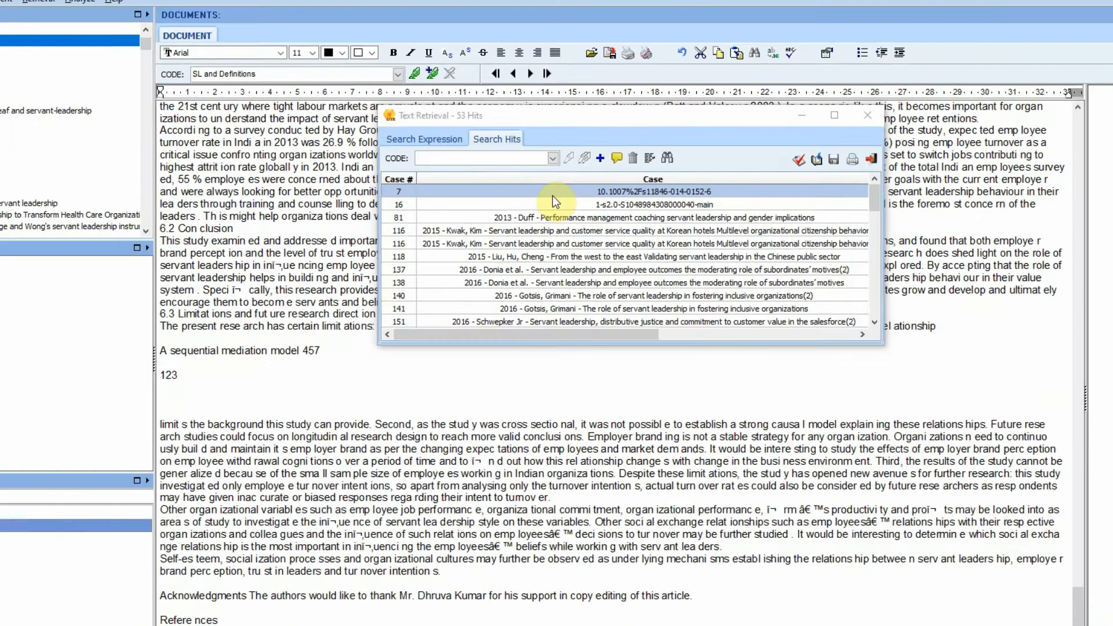
left_click(553, 218)
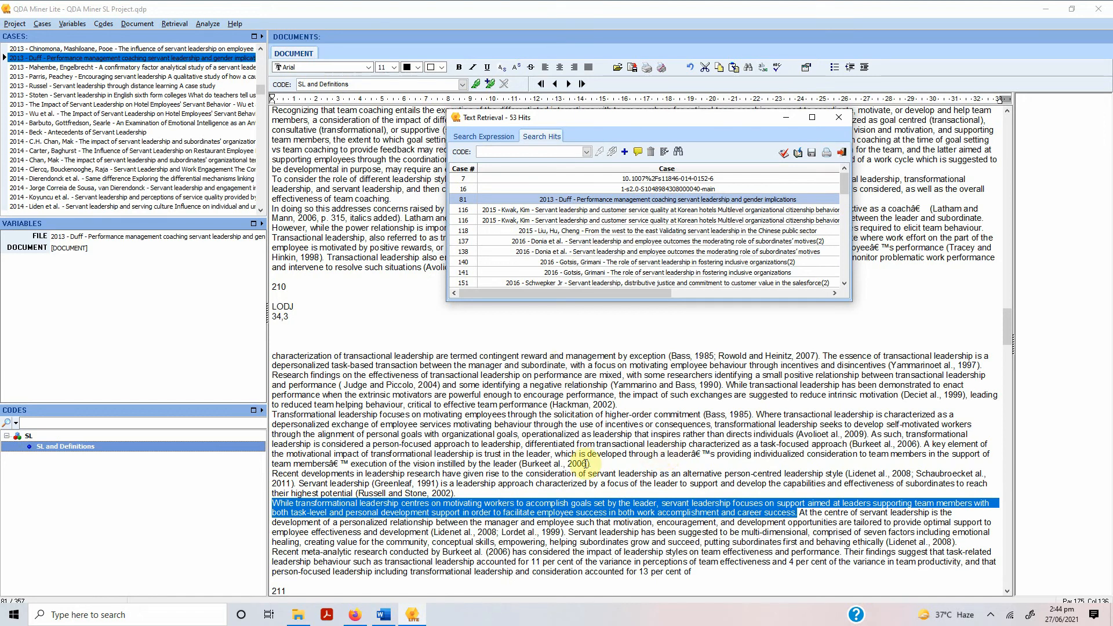
Expand the expression to "Servant Leadership" AND (Career OR Commitment) and run the sentence-level search
left_click(493, 136)
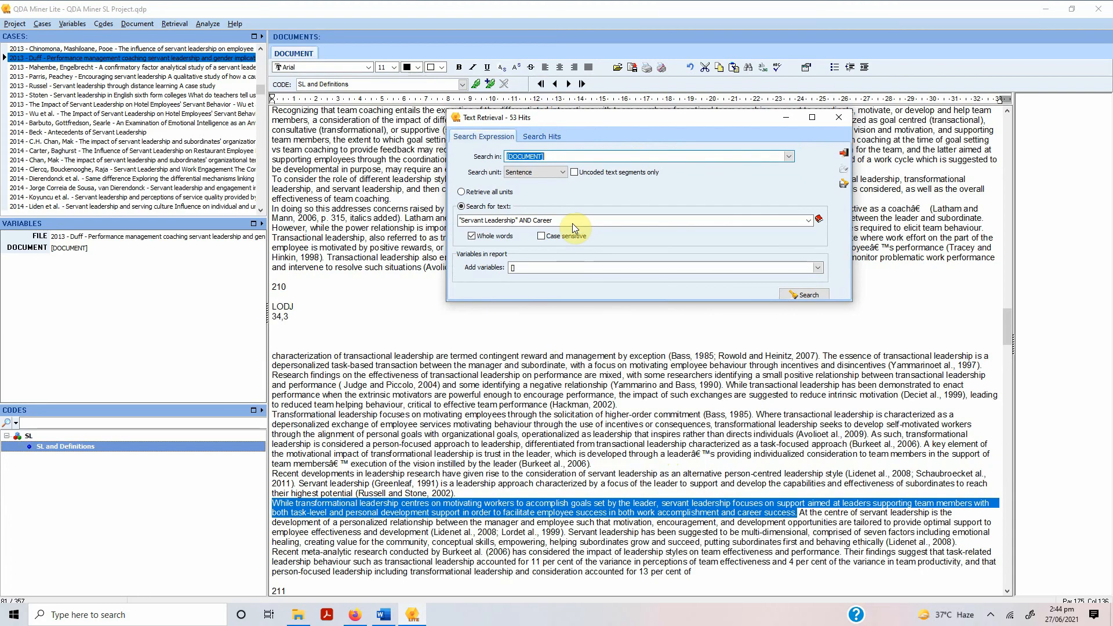
left_click(573, 221)
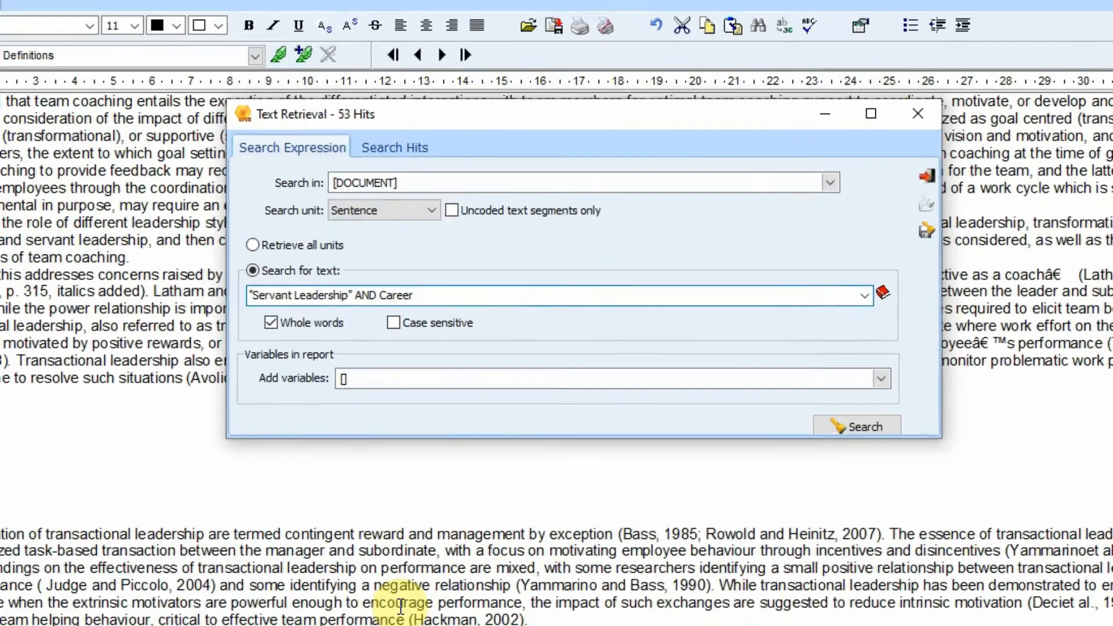
key("Left")
key("Left")
key("Left")
key("Left")
key("Left")
key("Left")
key("Right")
type("(Career")
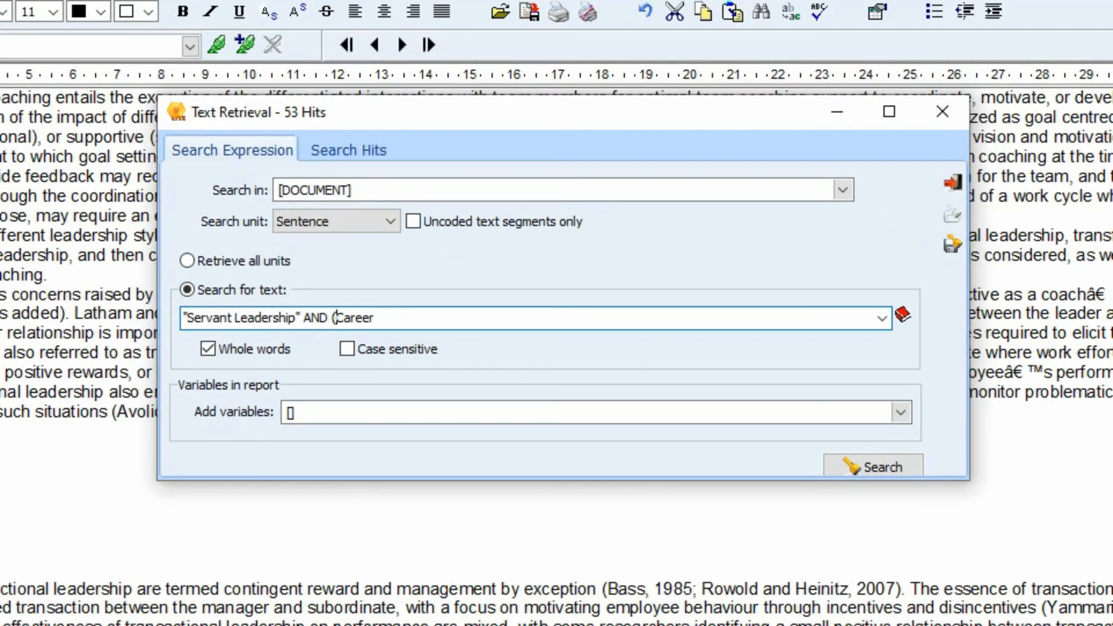
type(" OR Commitment)")
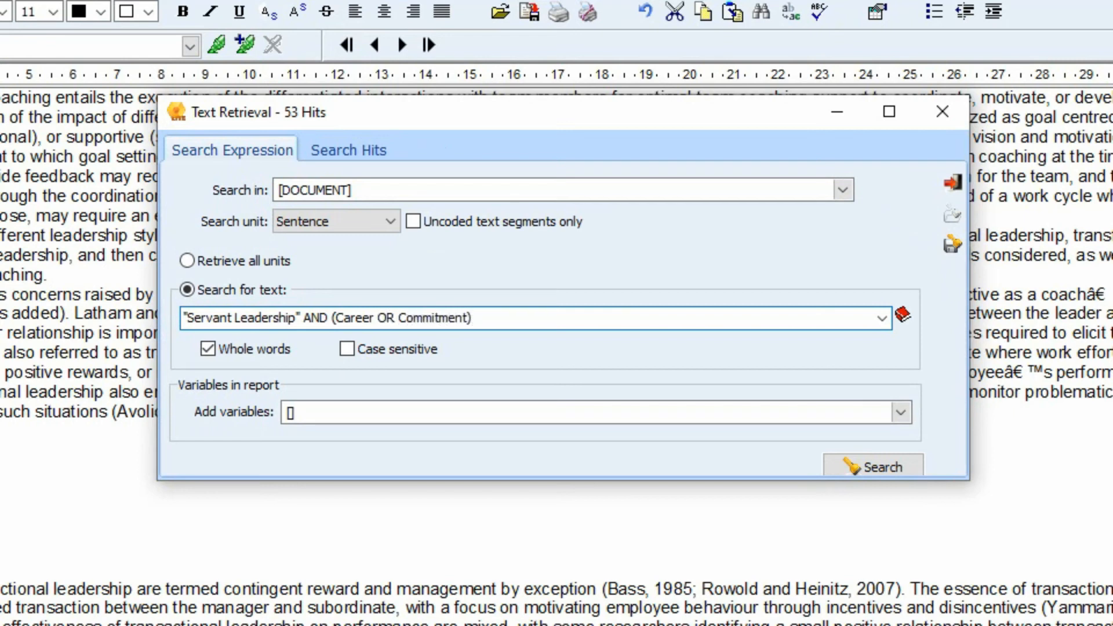
left_click(855, 465)
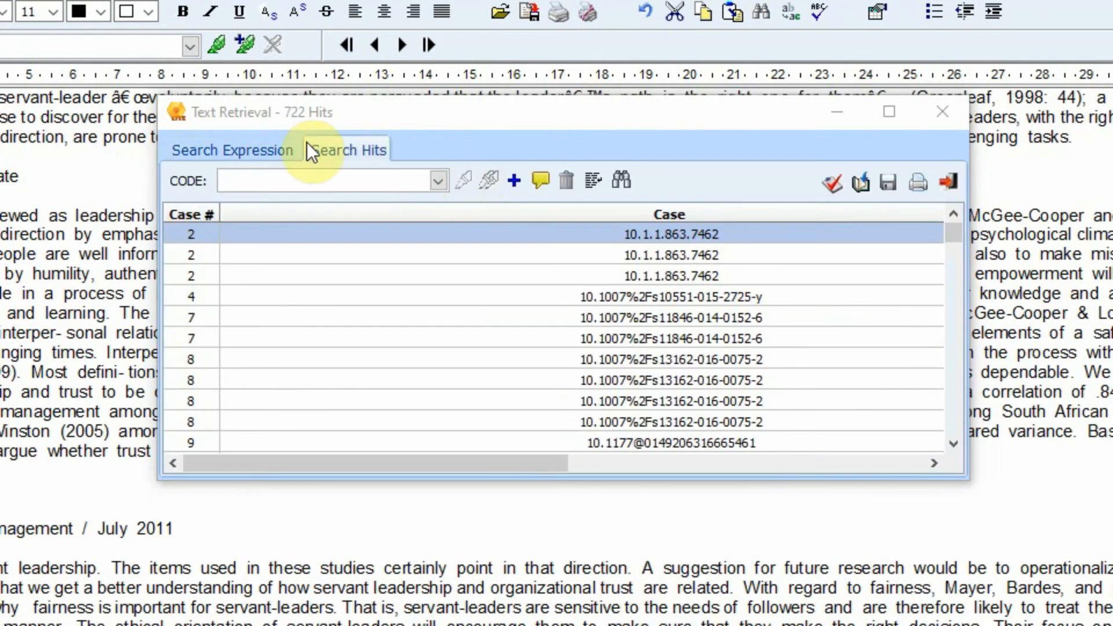
Switch to the Word document Introducing QDA Miner Lite and review its example expressions for definitions, relationships and topics without existing research
left_click(184, 148)
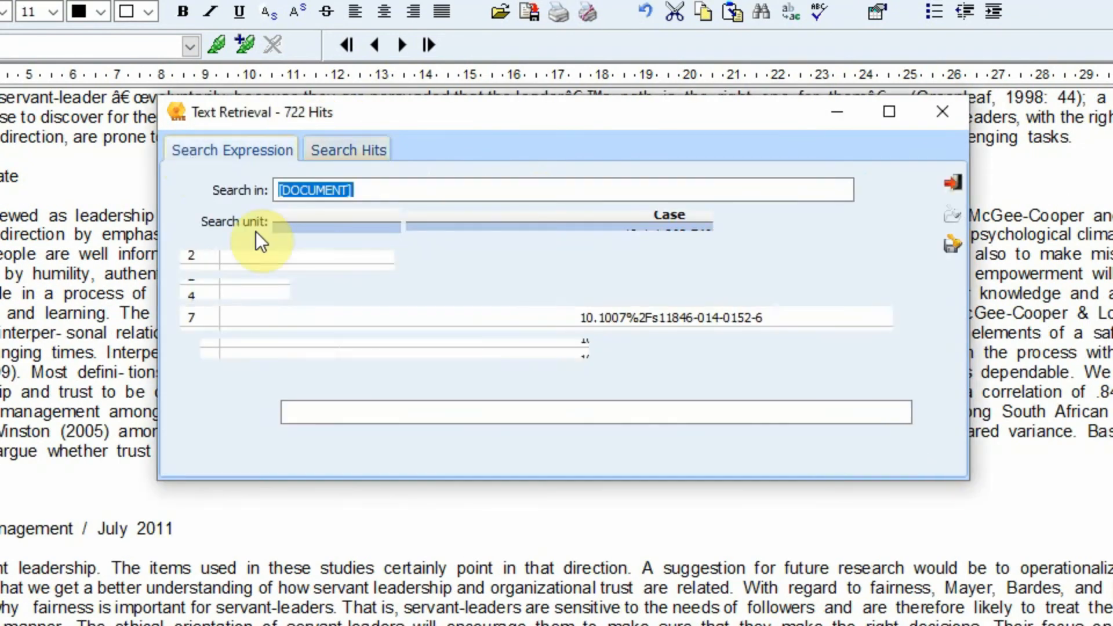
left_click_drag(493, 320, 153, 317)
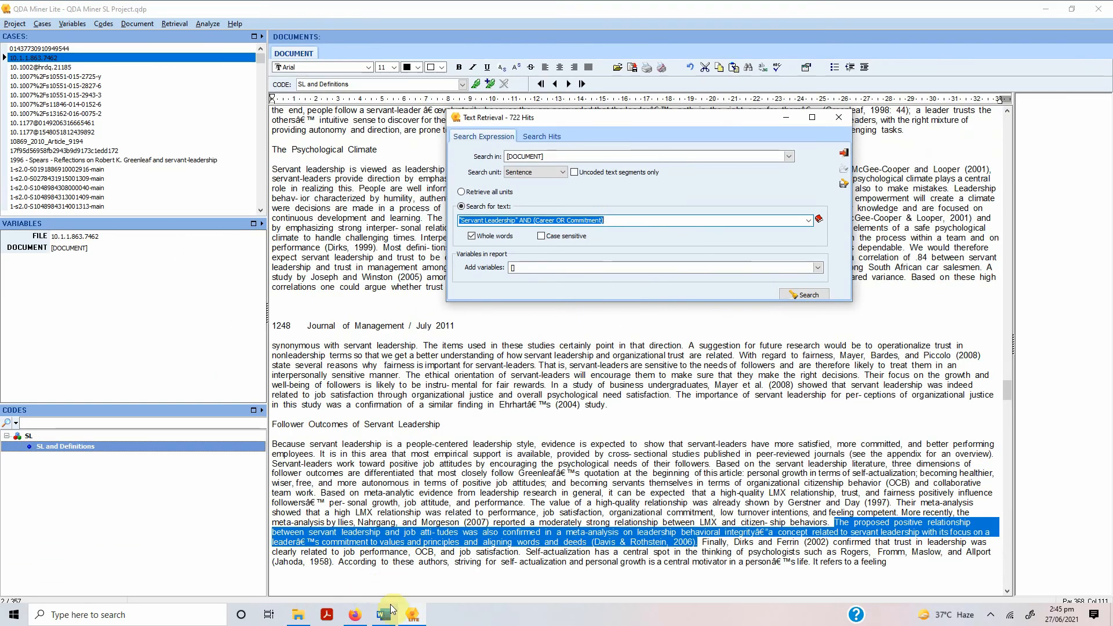
left_click(383, 614)
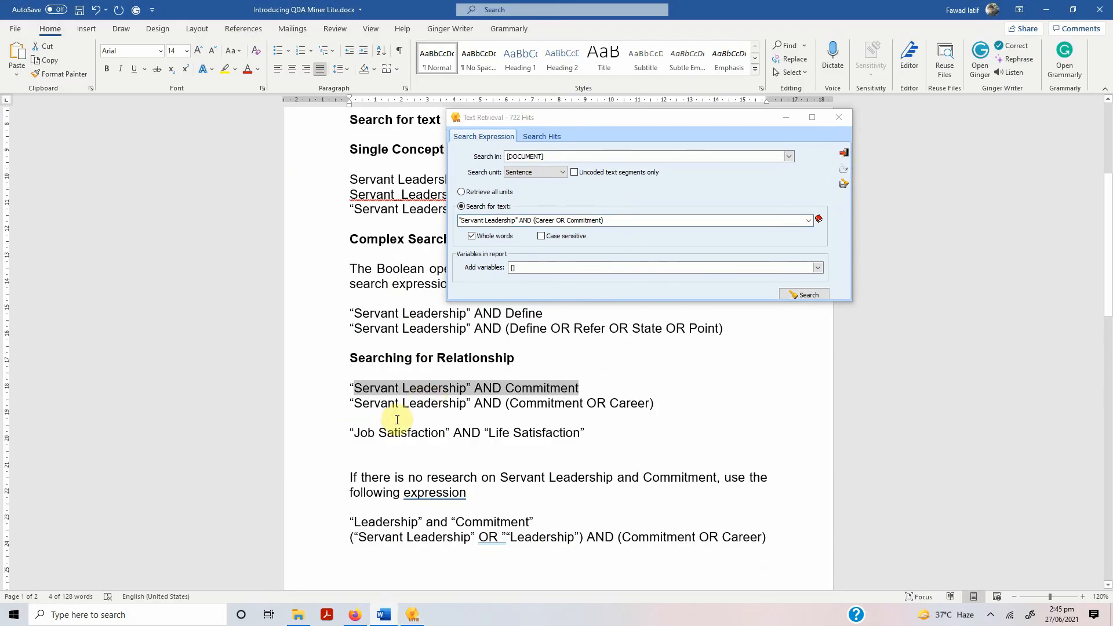
left_click_drag(354, 433, 597, 428)
left_click(596, 428)
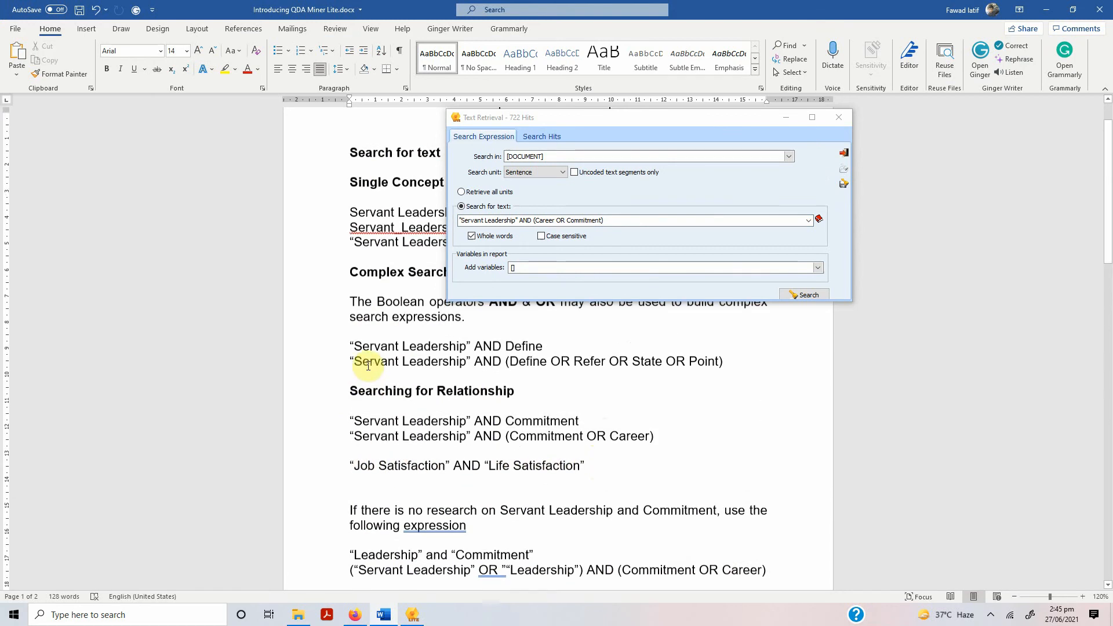
scroll(367, 394, "up", 3)
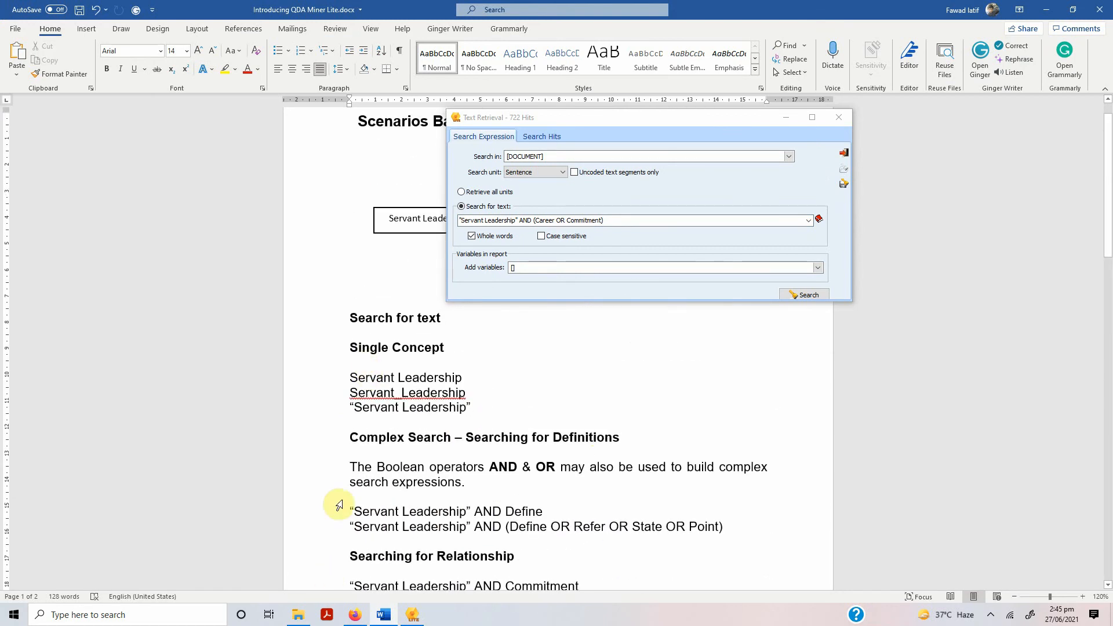
scroll(423, 290, "up", 1)
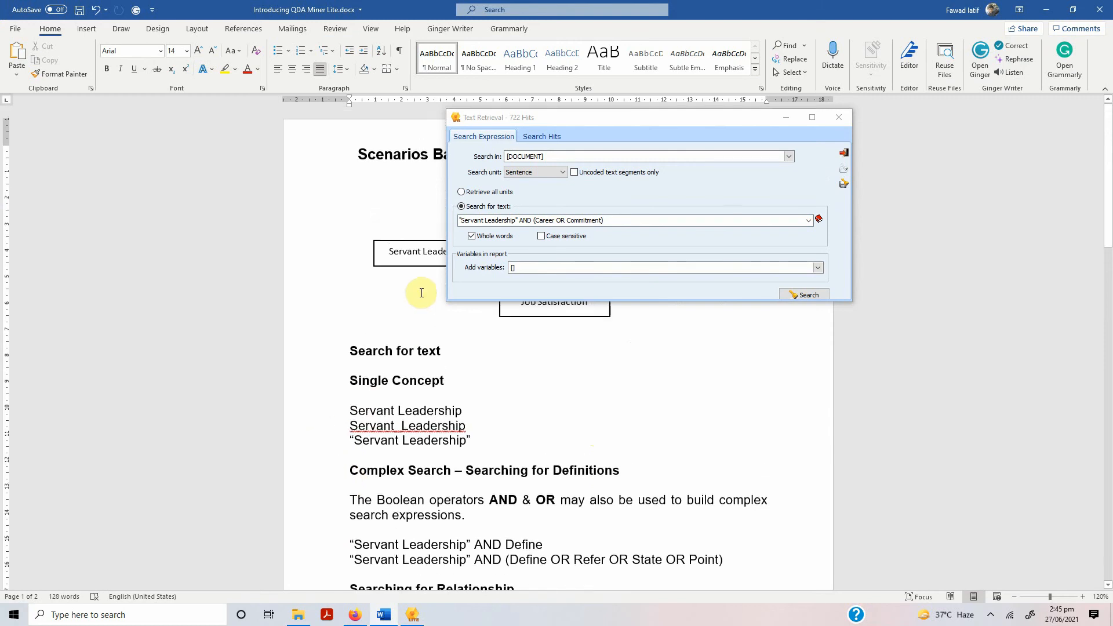
scroll(481, 336, "down", 5)
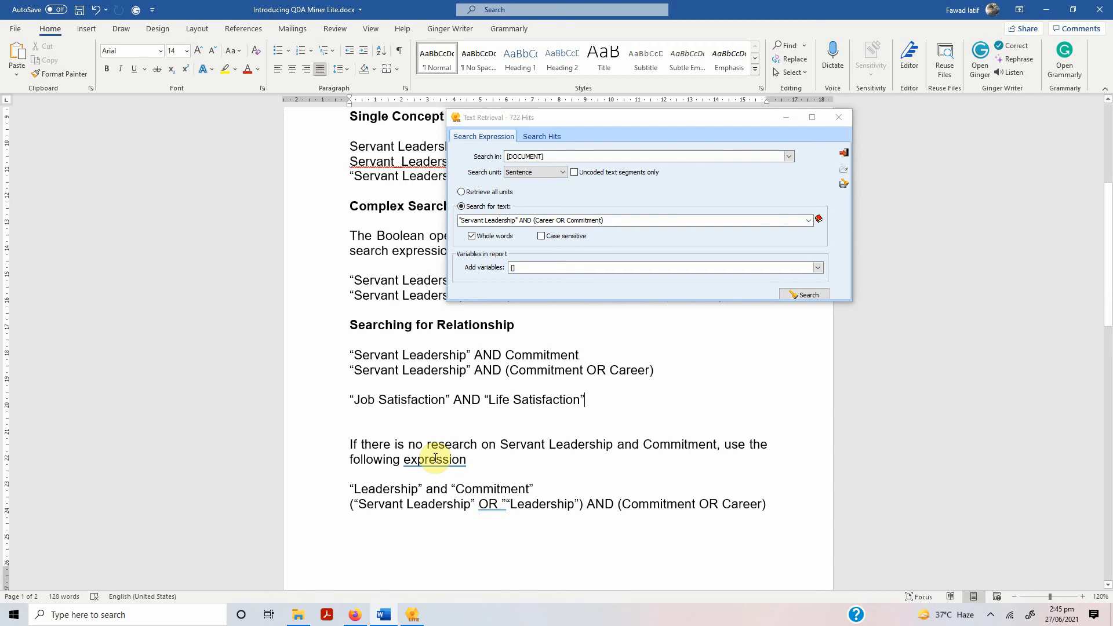
left_click_drag(384, 355, 432, 355)
left_click(391, 428)
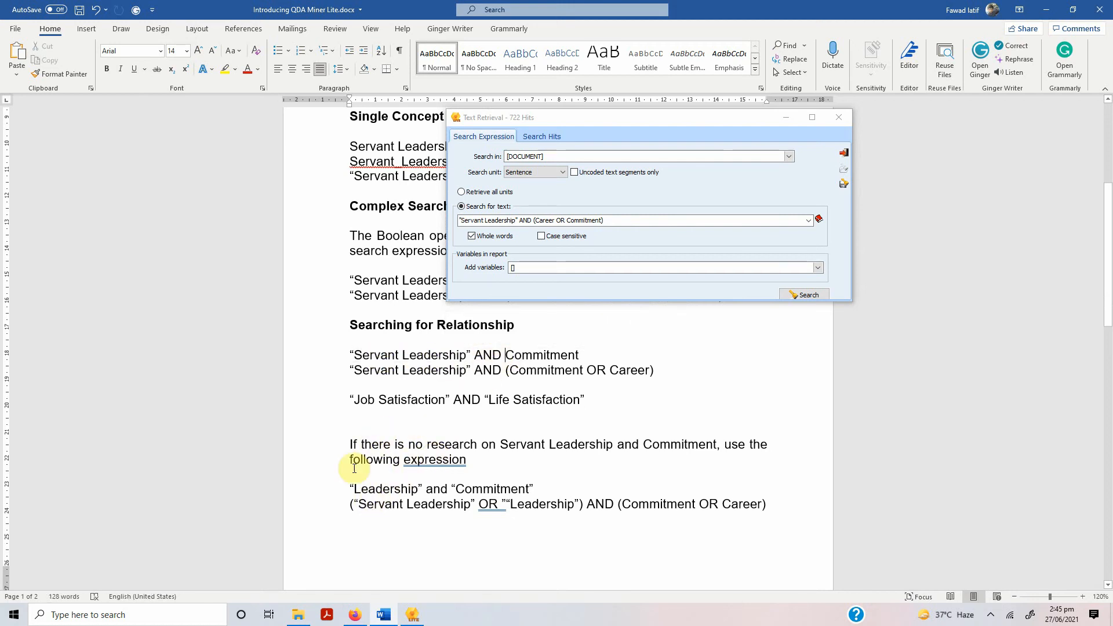
left_click_drag(354, 493, 480, 493)
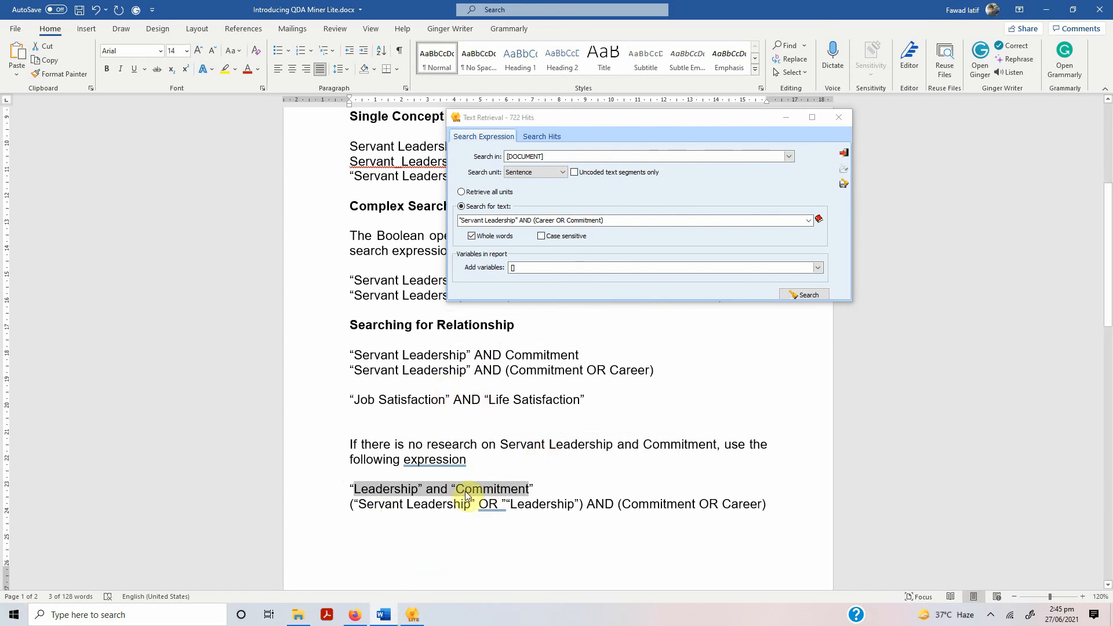
Find the Searching for Theories section and highlight the expression "Servant Leadership" AND "Theory"
scroll(460, 461, "down", 5)
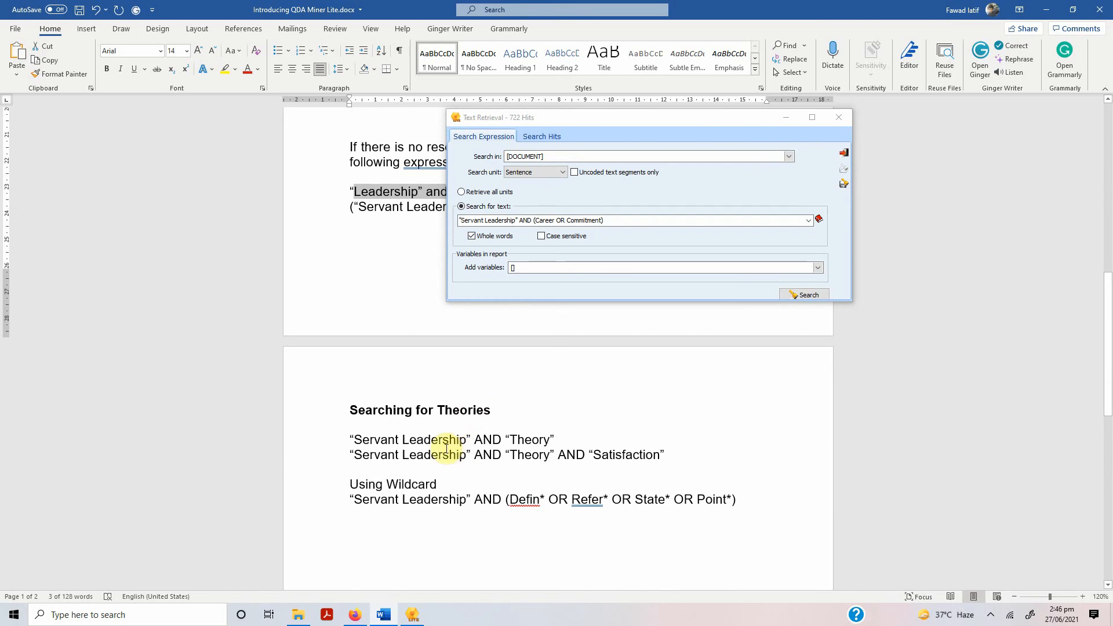
left_click(353, 439)
left_click_drag(362, 439, 555, 437)
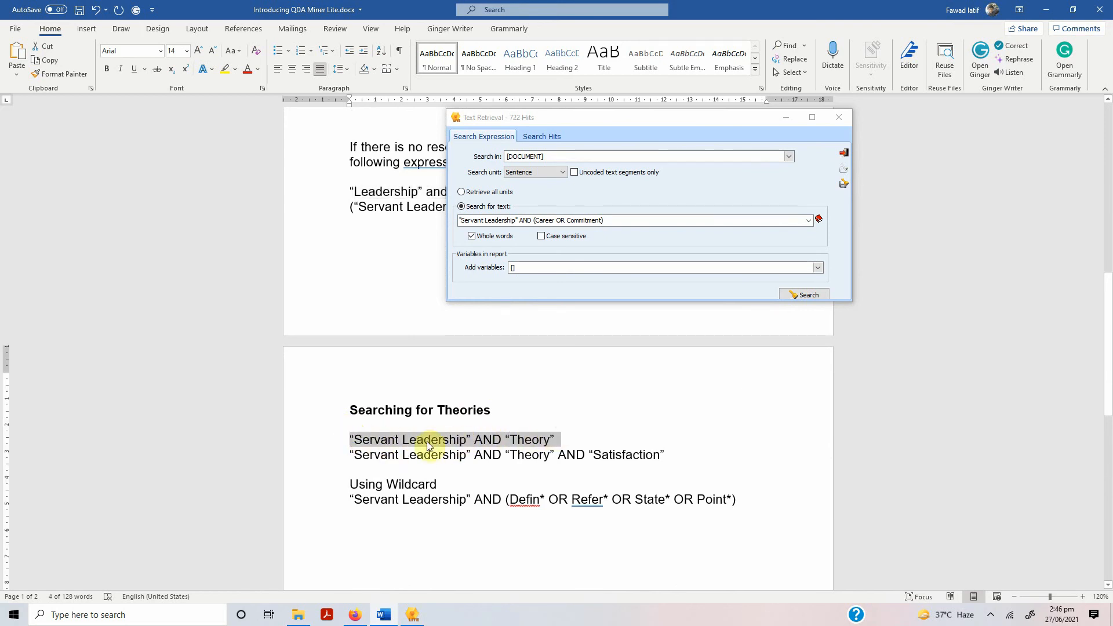
Switch back to QDA Miner Lite, change the expression to "Servant Leadership" AND Theory, and run the sentence-level search
left_click(412, 615)
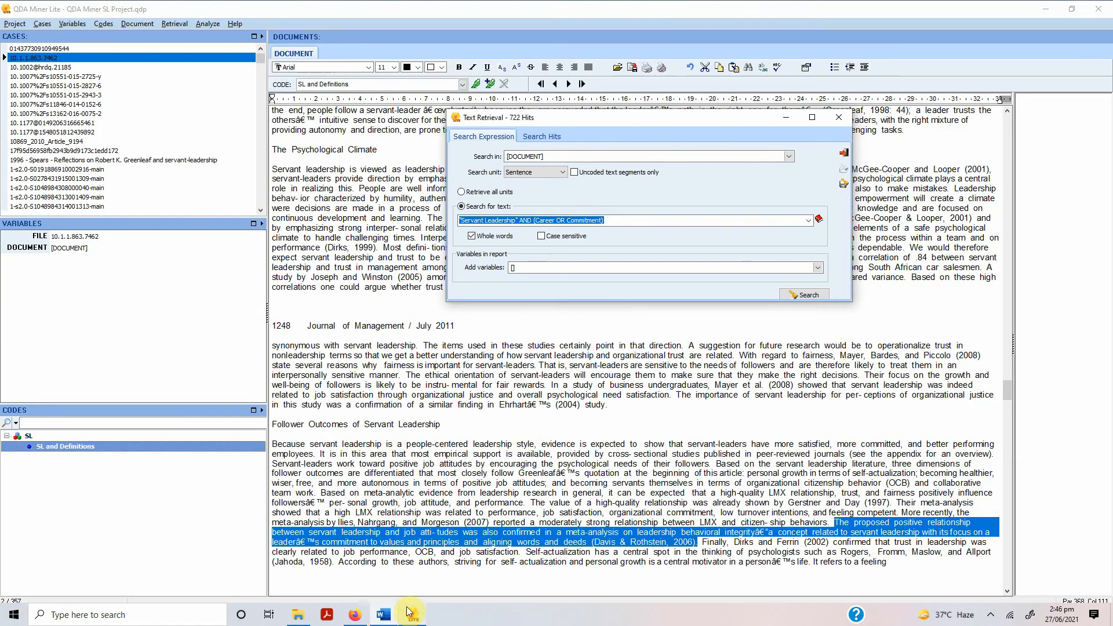
left_click(623, 220)
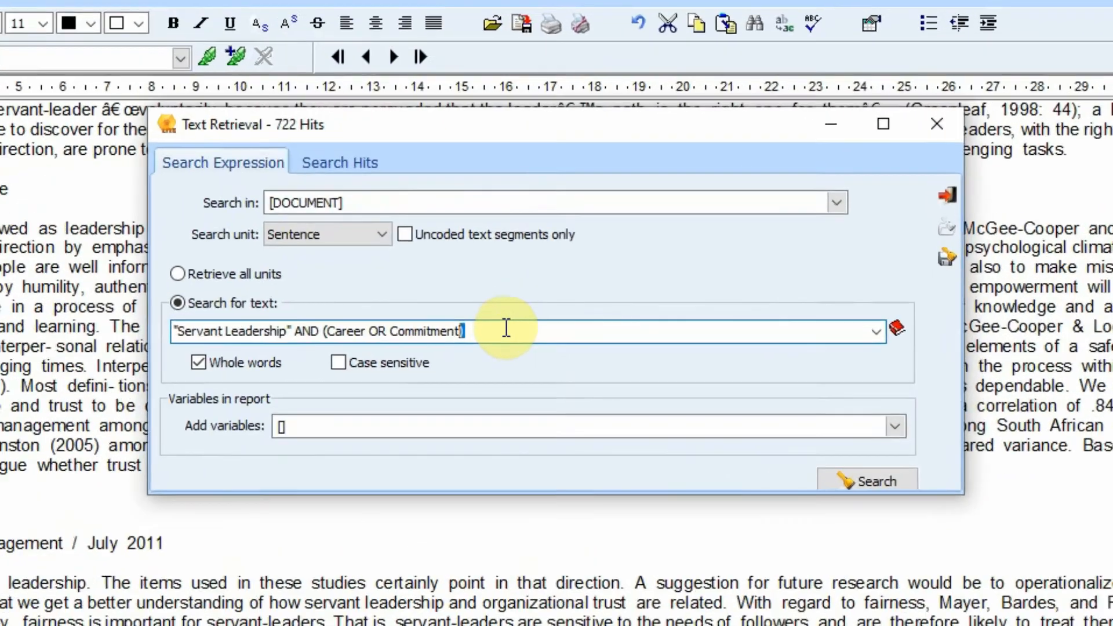
key("ctrl+shift+Left")
key("ctrl+shift+Left")
key("ctrl+shift+Left")
key("ctrl+shift+Left")
type("Theory")
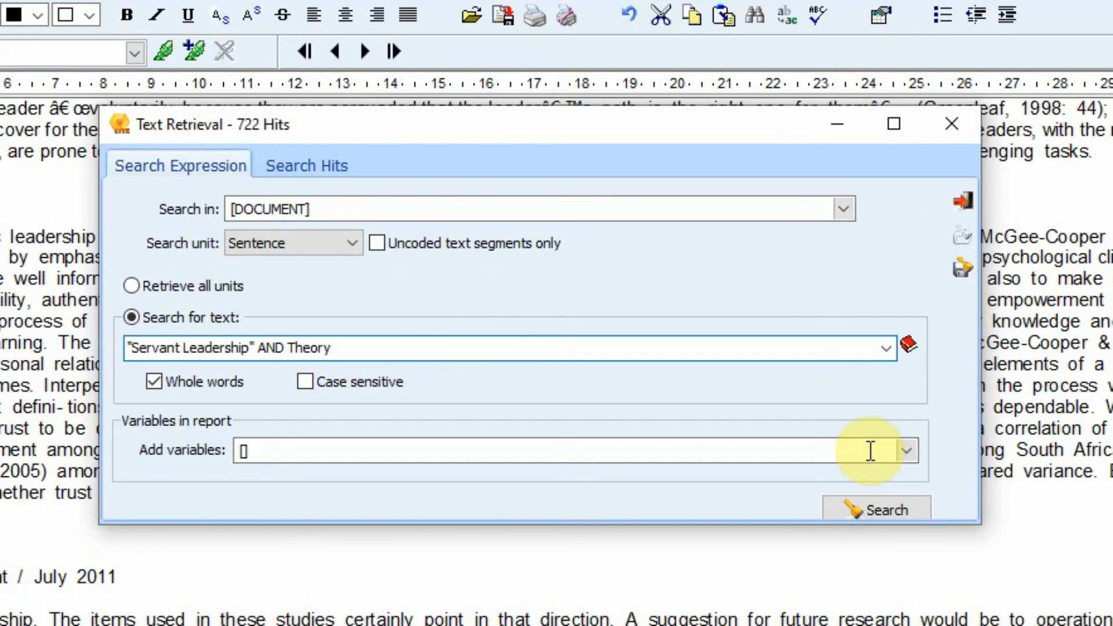
left_click(888, 510)
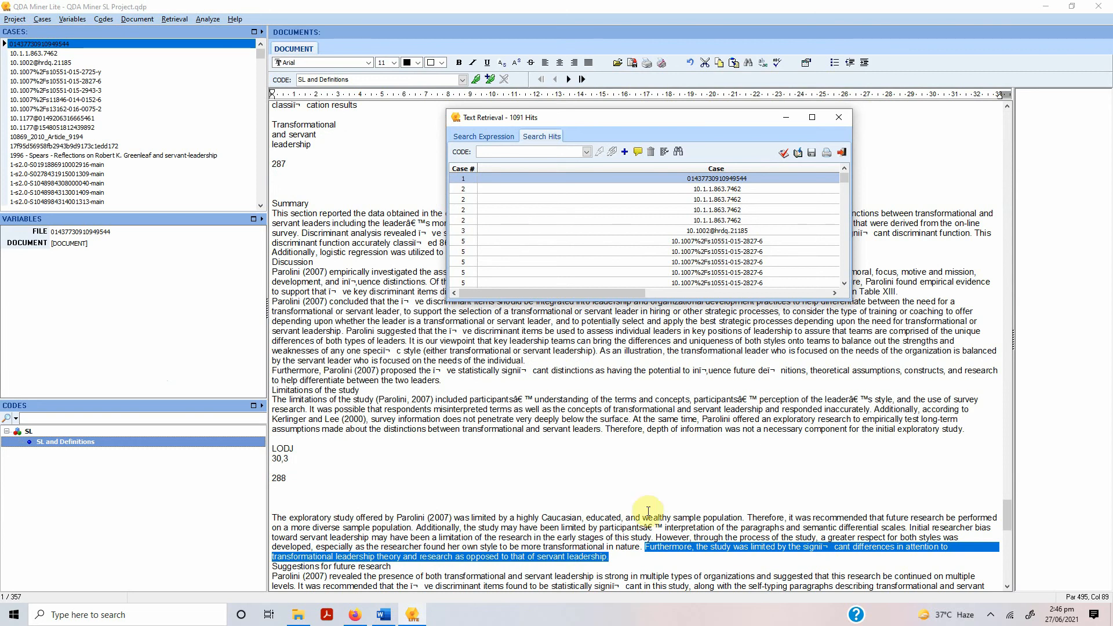
Examine the theory search hits by opening results in cases 3, 5, 24 and 214
left_click(670, 230)
left_click(664, 245)
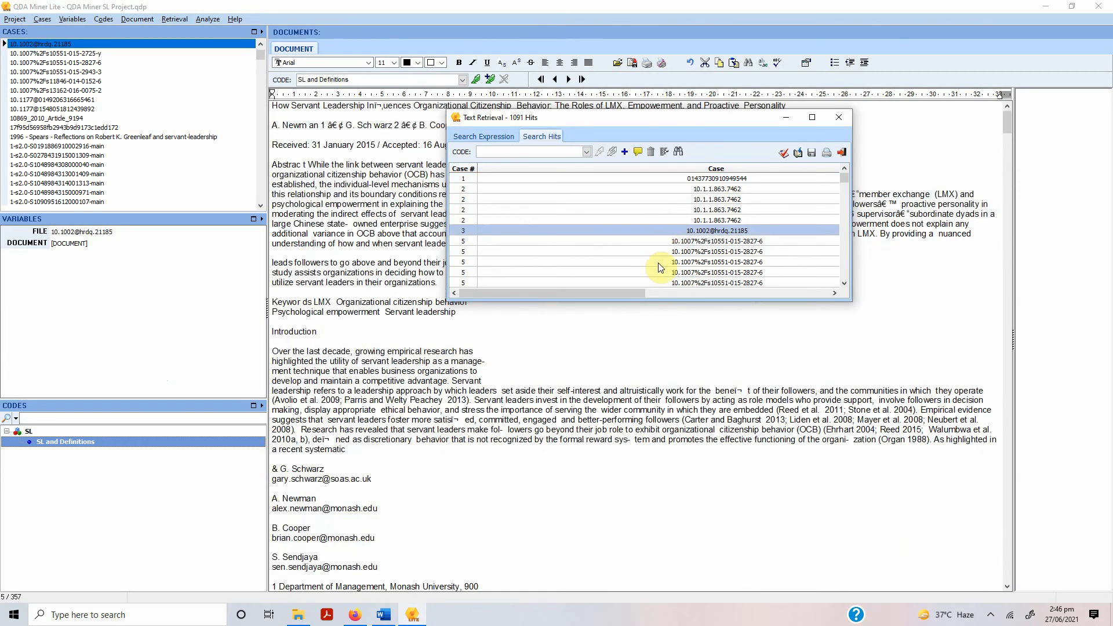
left_click(656, 265)
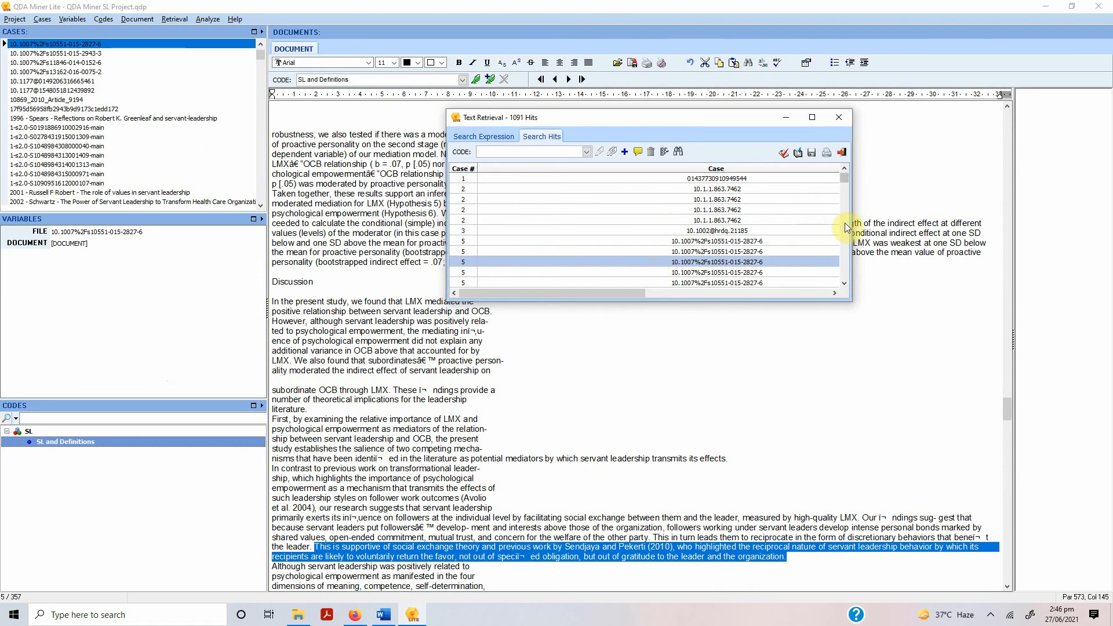
scroll(811, 228, "down", 5)
left_click(738, 242)
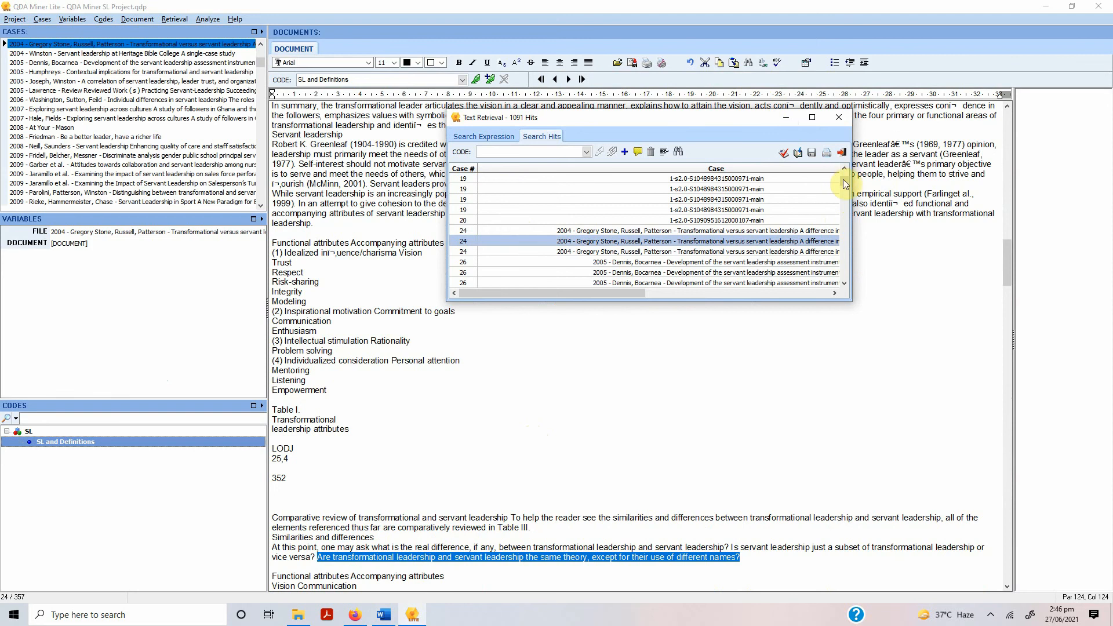
left_click_drag(844, 193, 844, 230)
left_click(756, 241)
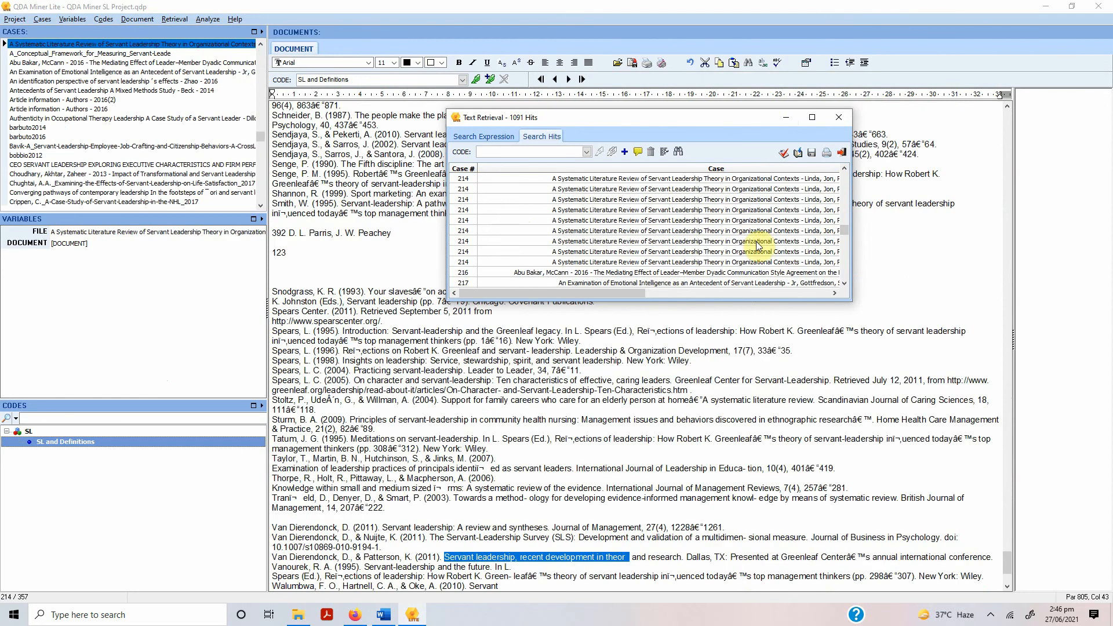
Open one more hit in case 214, close the Text Retrieval window and switch to the Word document Introducing QDA Miner Lite
left_click(714, 220)
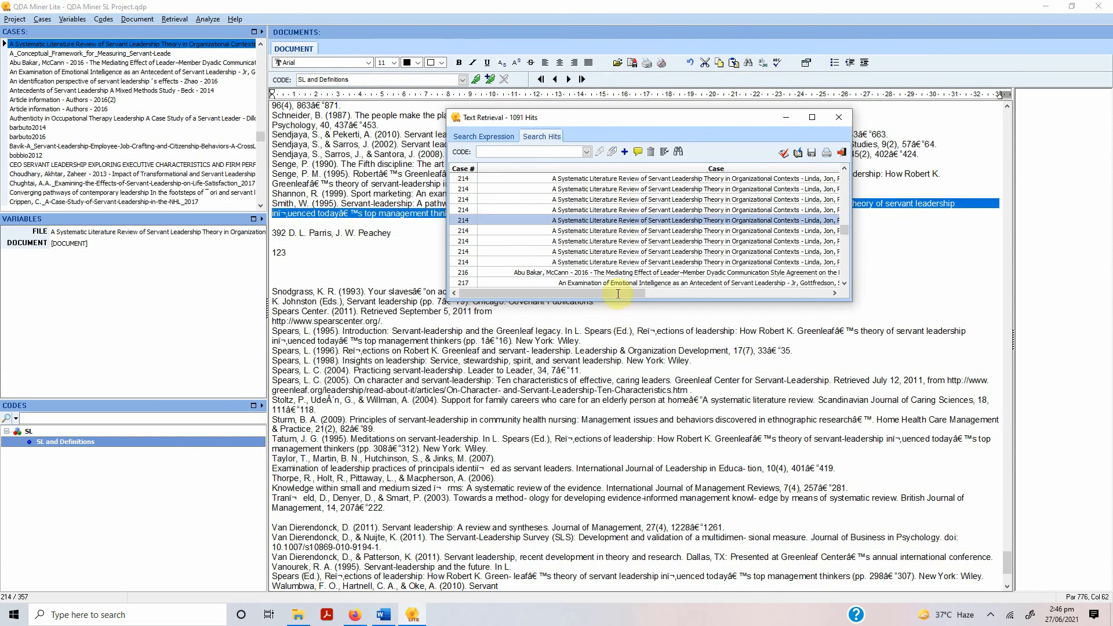
left_click(364, 619)
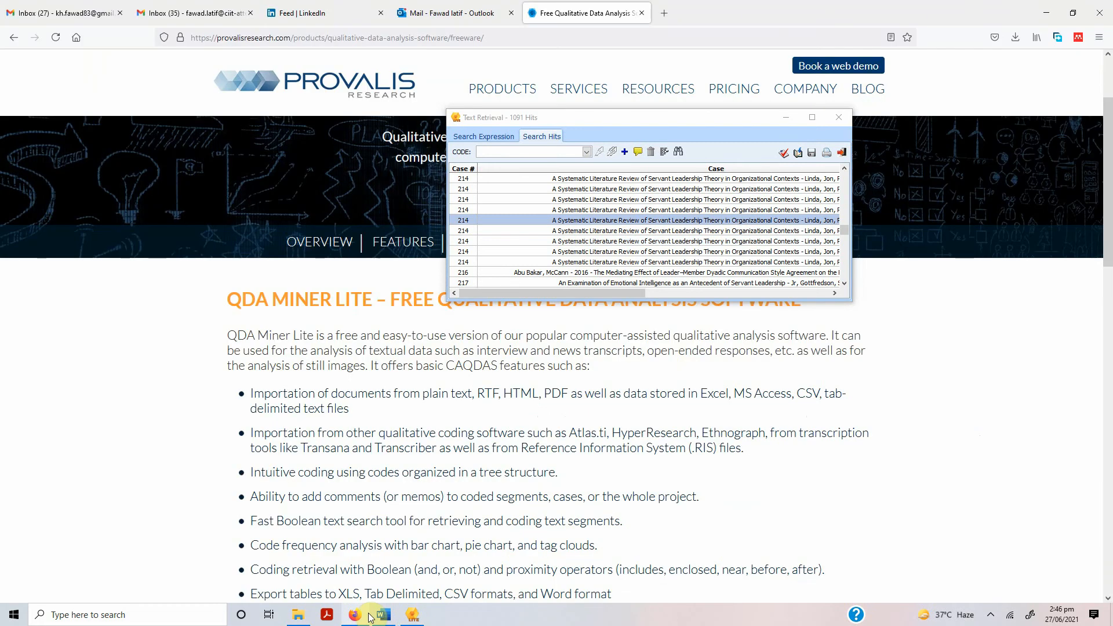
left_click(380, 616)
left_click(682, 124)
left_click_drag(585, 116, 584, 360)
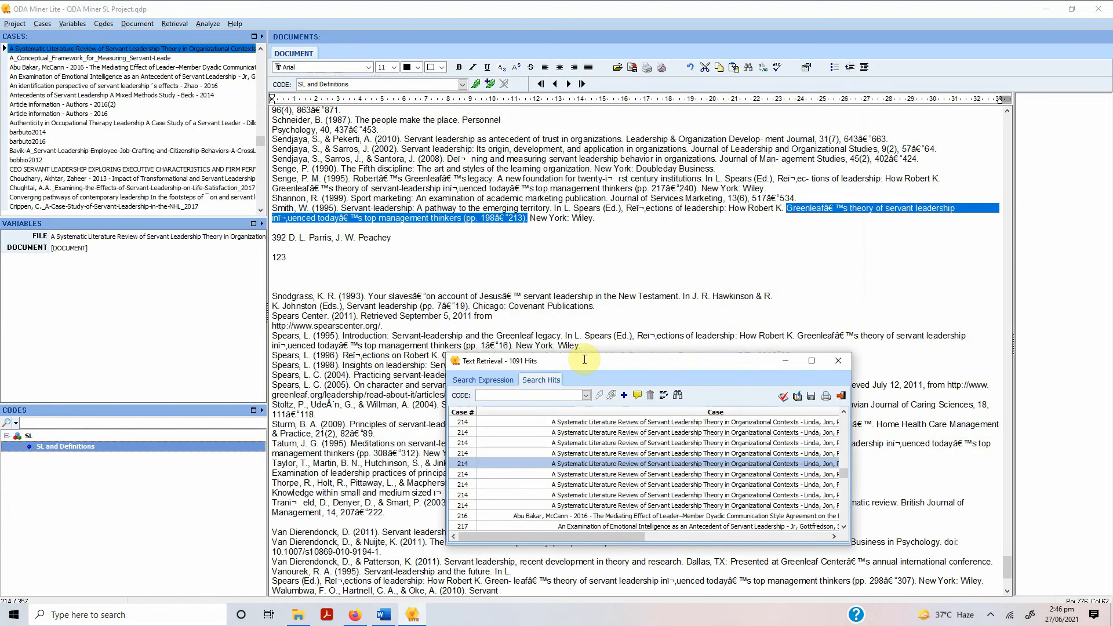
left_click(835, 364)
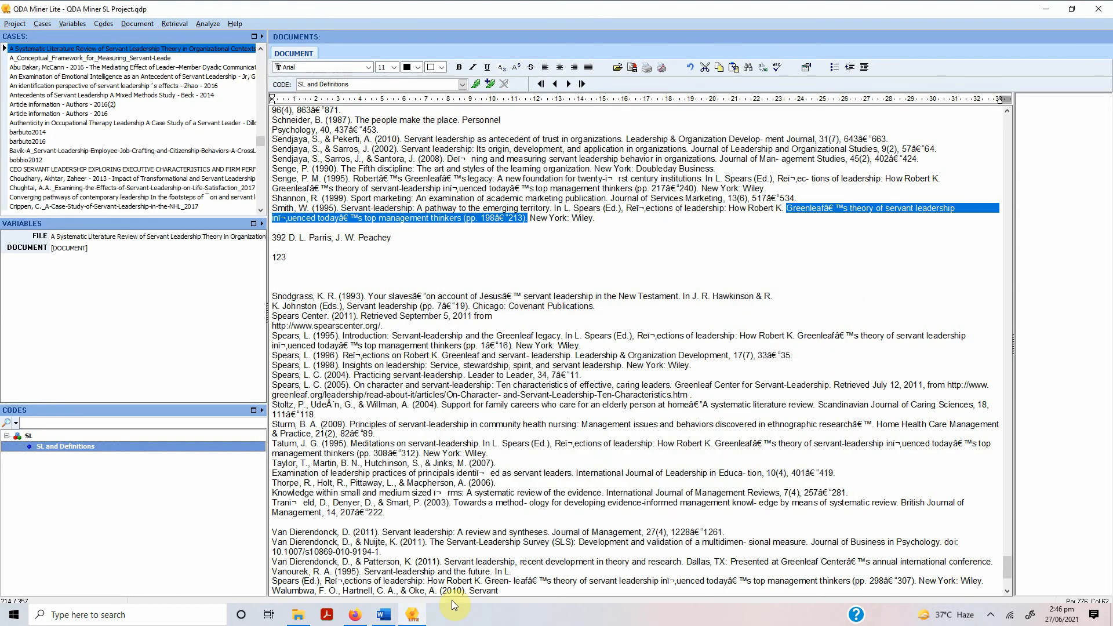
left_click(383, 614)
Review the servant leadership research model and the theory expression that combines Servant Leadership, Theory and Satisfaction
scroll(544, 197, "up", 10)
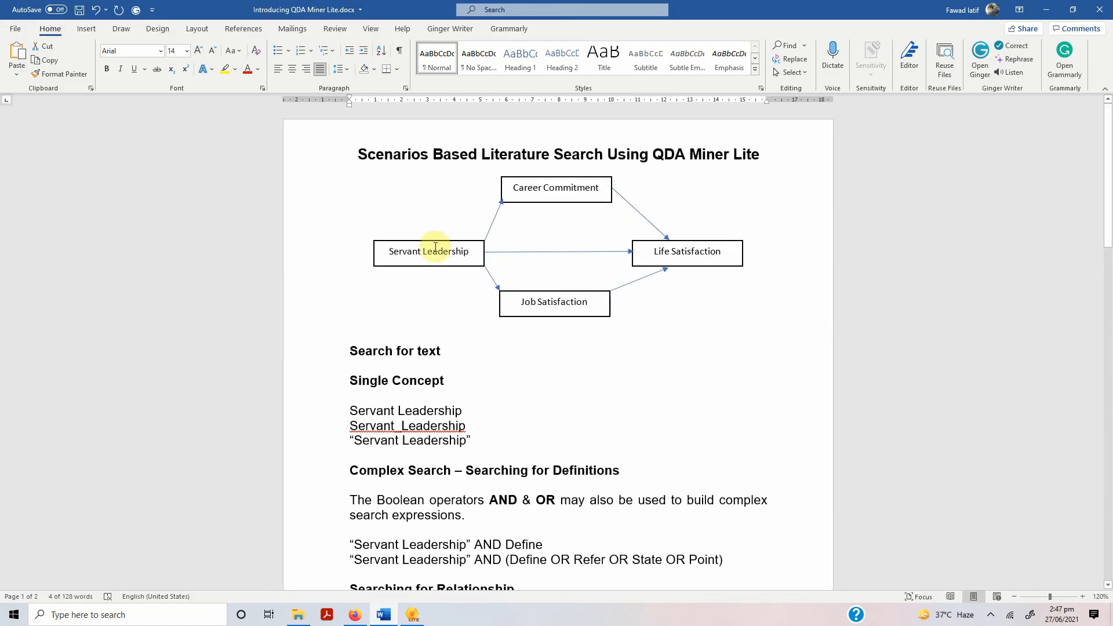
left_click(435, 247)
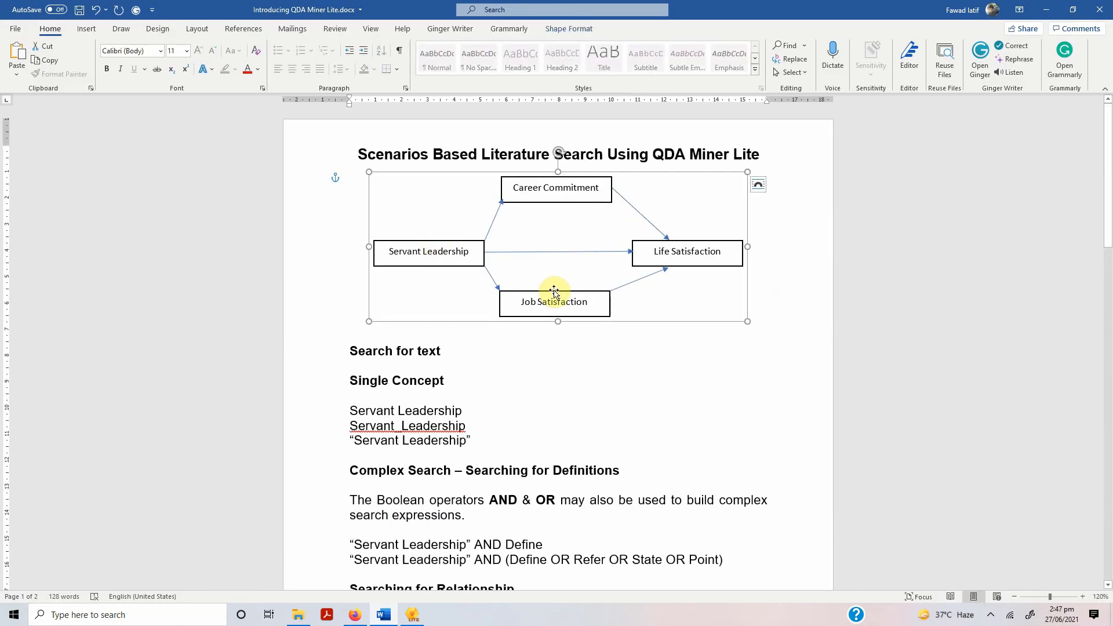
scroll(555, 290, "down", 15)
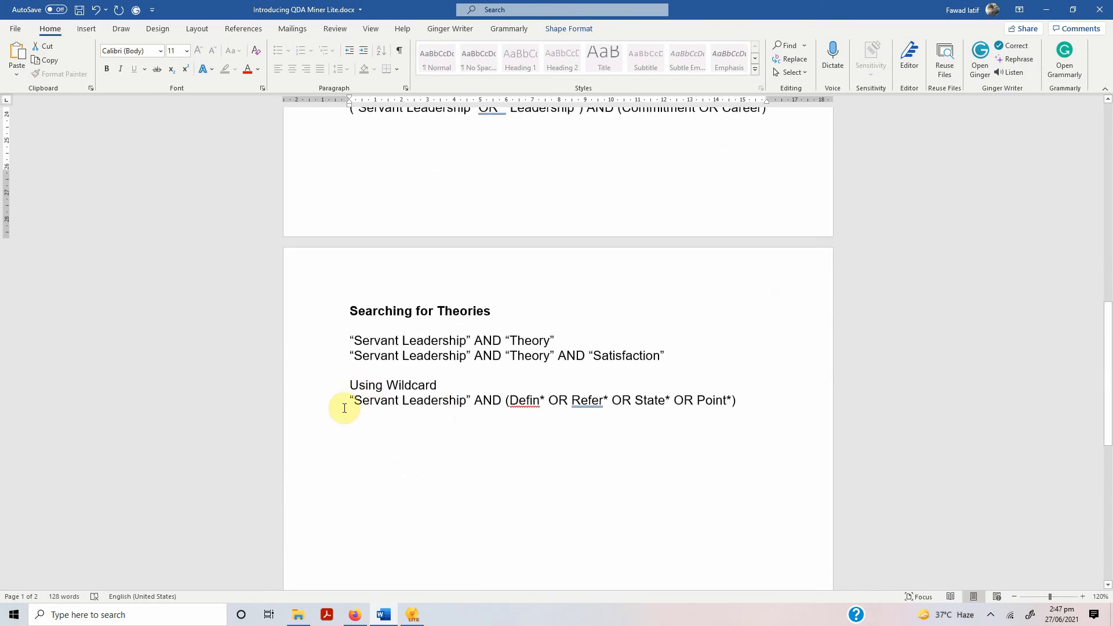
left_click_drag(350, 400, 683, 415)
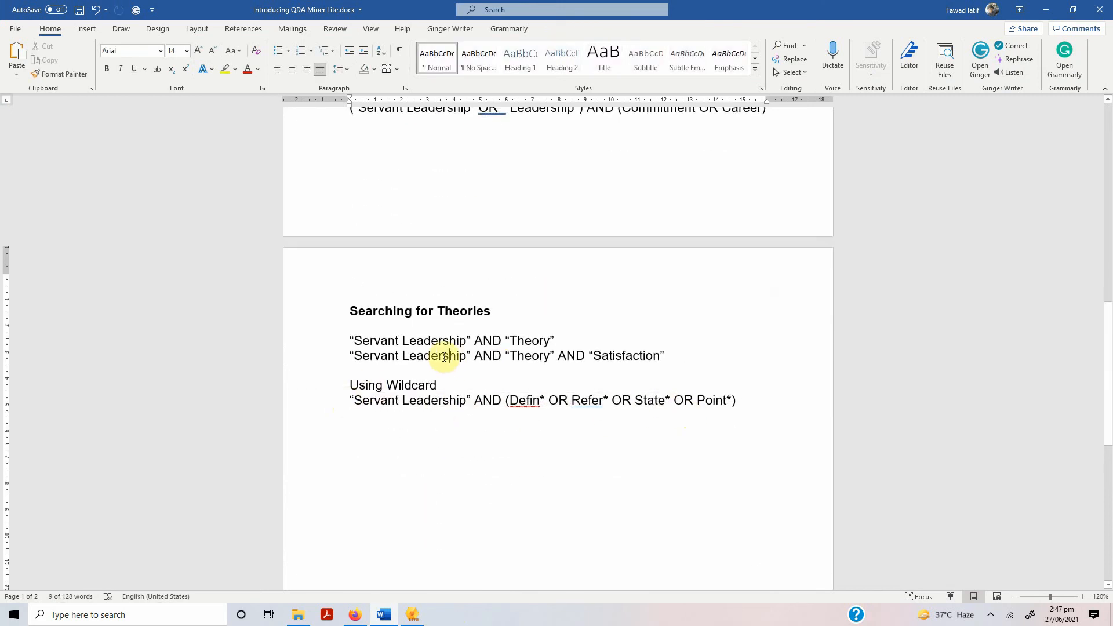
left_click_drag(350, 356, 470, 356)
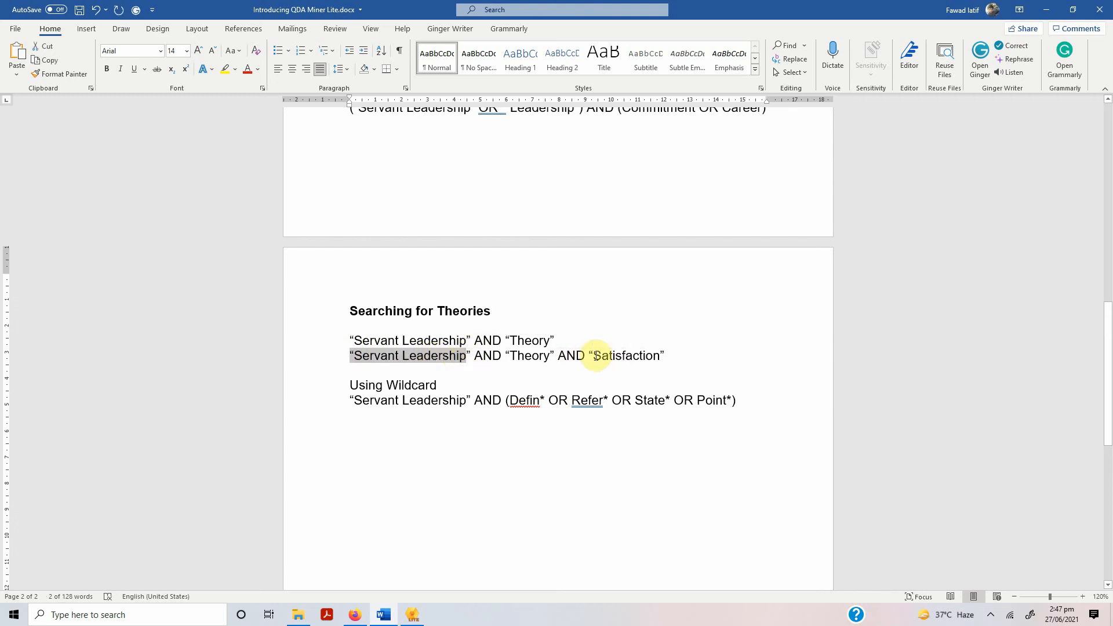
left_click_drag(594, 356, 643, 356)
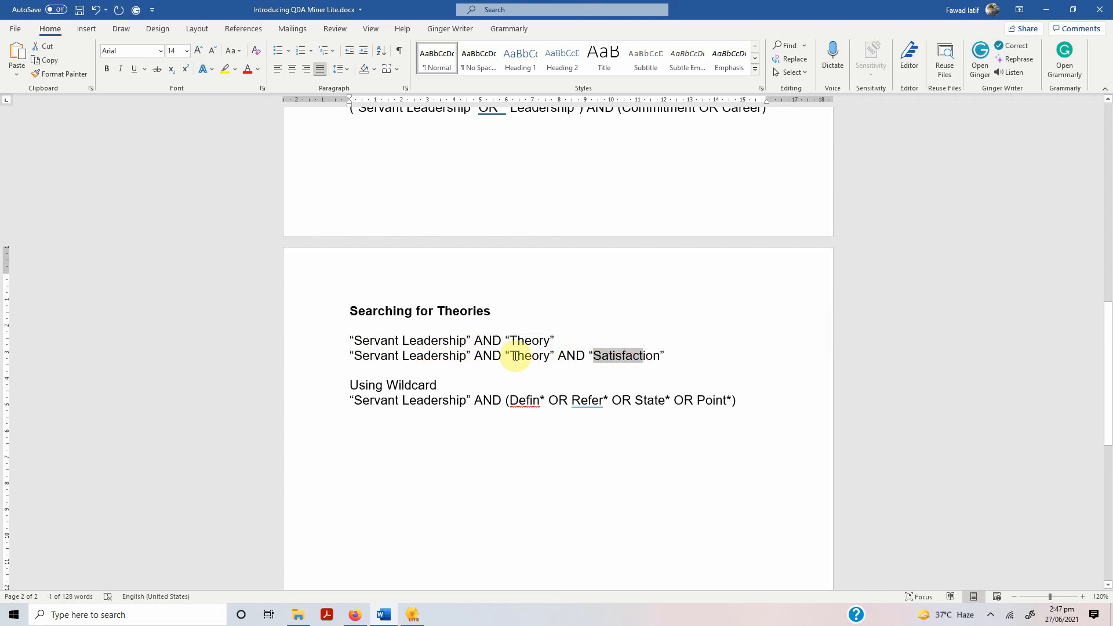
left_click_drag(516, 356, 534, 356)
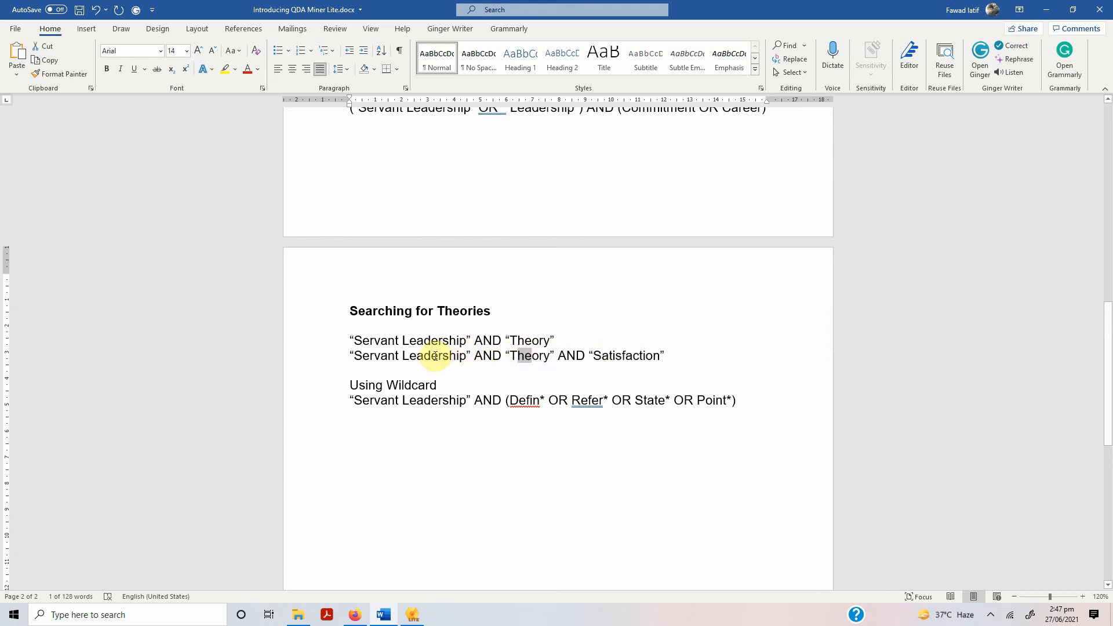
left_click_drag(432, 356, 456, 356)
left_click(594, 355)
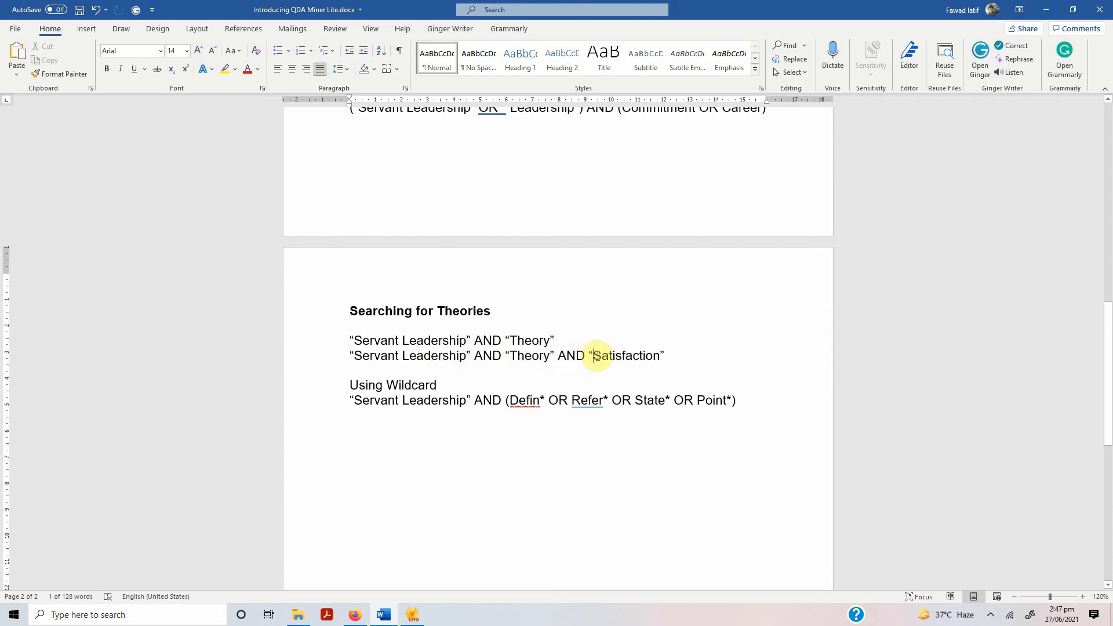
Reorder the second expression under Searching for Theories to read "Servant Leadership" AND "Satisfaction" AND "Theory"
left_click(510, 356)
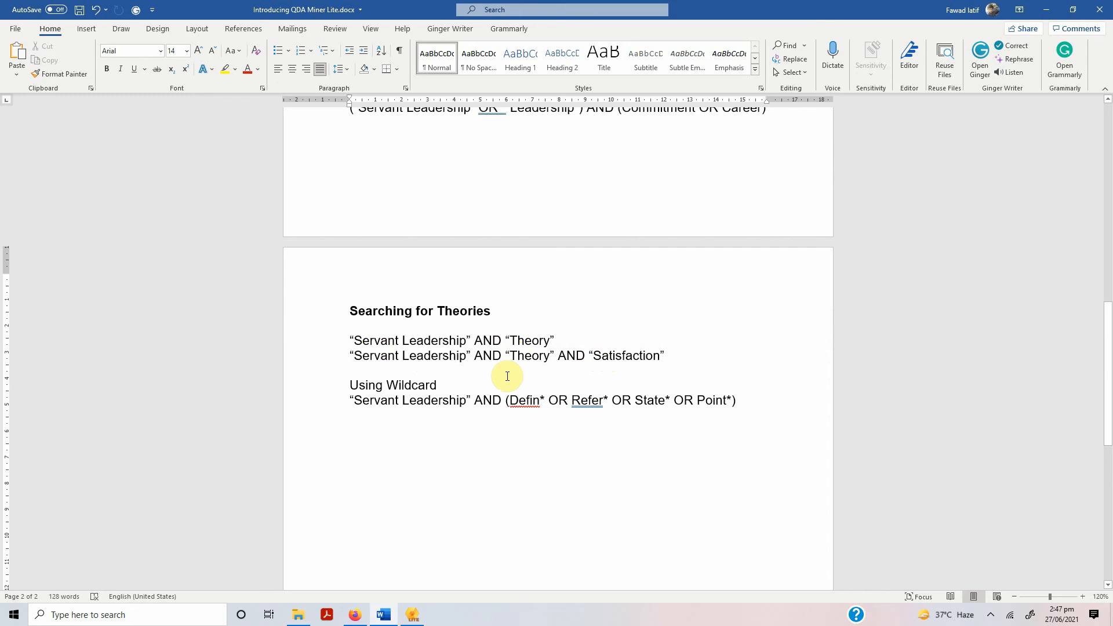
key("shift+Right")
key("shift+Right")
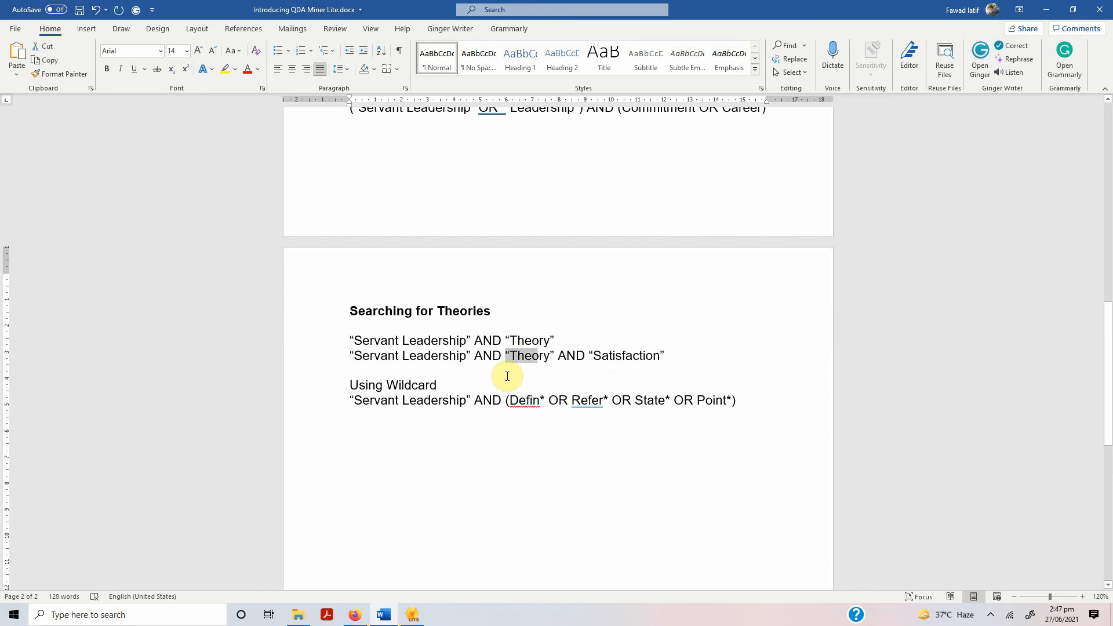
key("shift+Right")
key("ctrl+c")
key("Delete")
key("shift+Right")
key("shift+Right")
key("shift+Right")
key("shift+Right")
key("shift+Right")
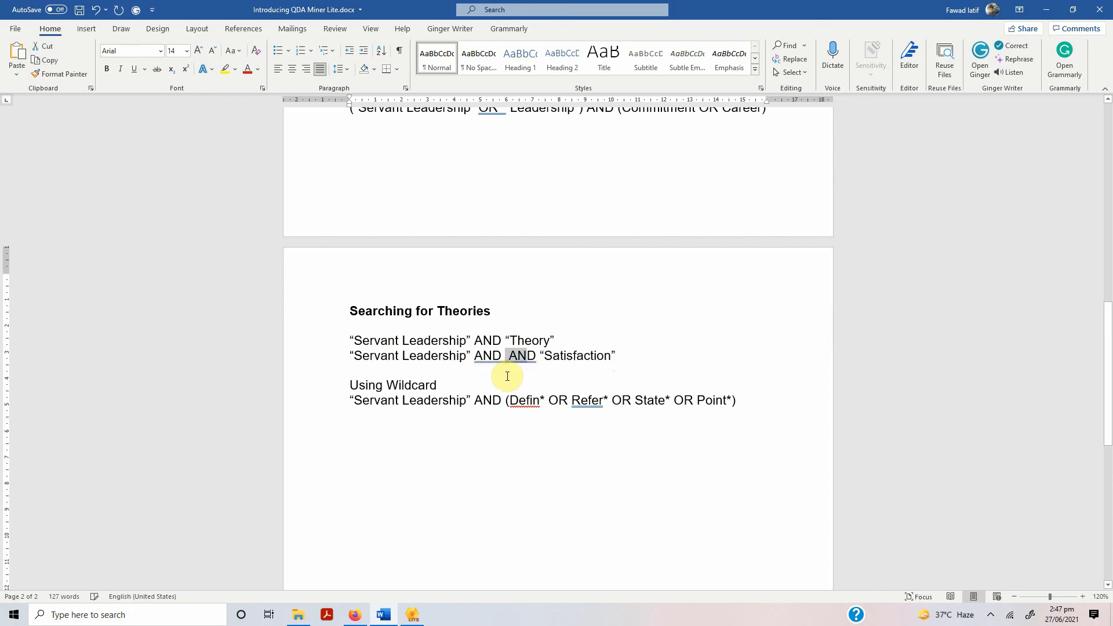
key("Delete")
type("AND")
key("ctrl+v")
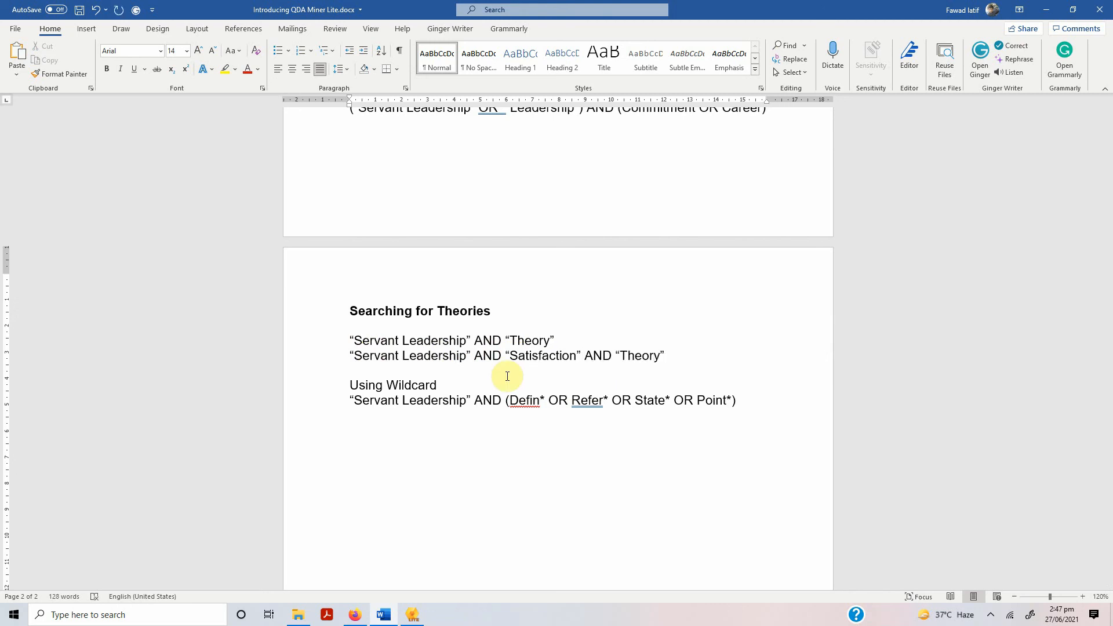
Switch back to QDA Miner Lite and run a sentence-level text retrieval for "Servant Leadership" AND Satisfactin AND Theory
left_click(413, 611)
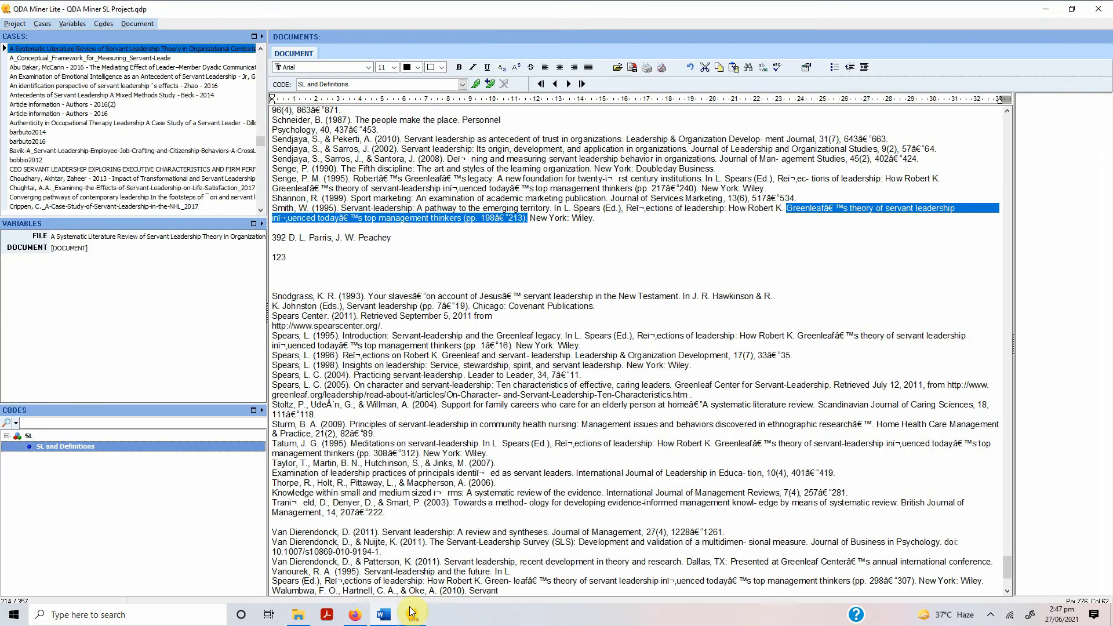
left_click(208, 23)
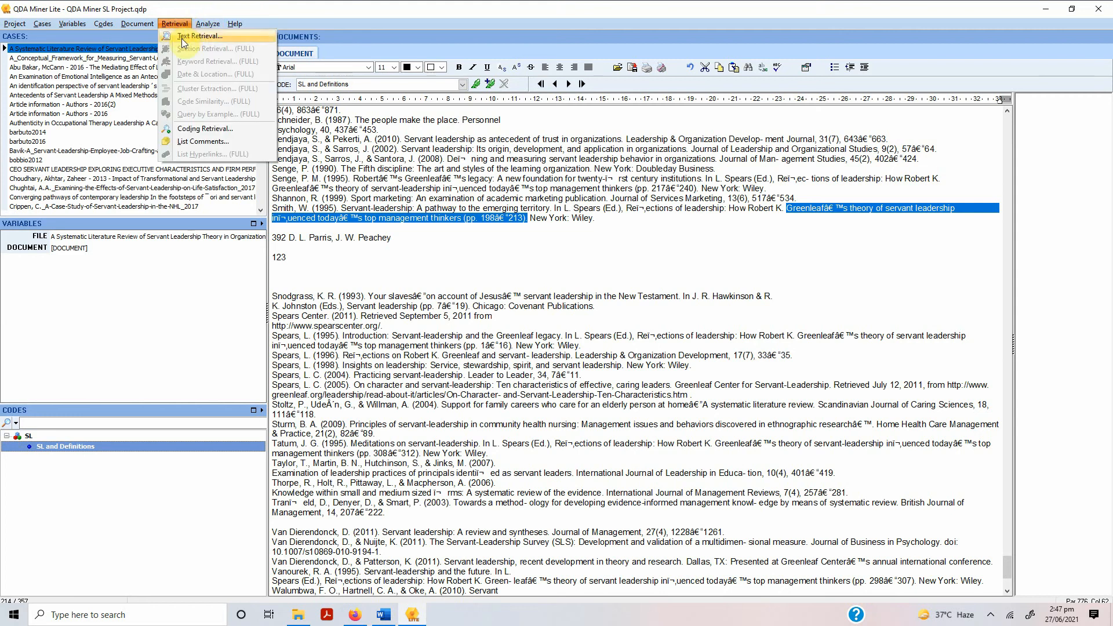
left_click(184, 37)
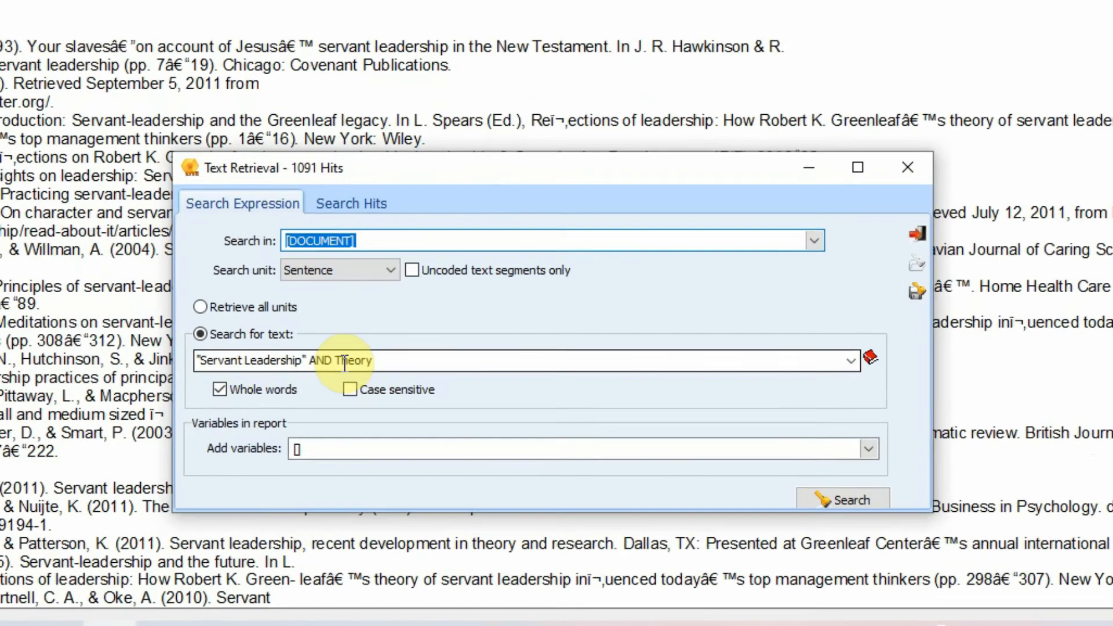
left_click(342, 363)
key("Right")
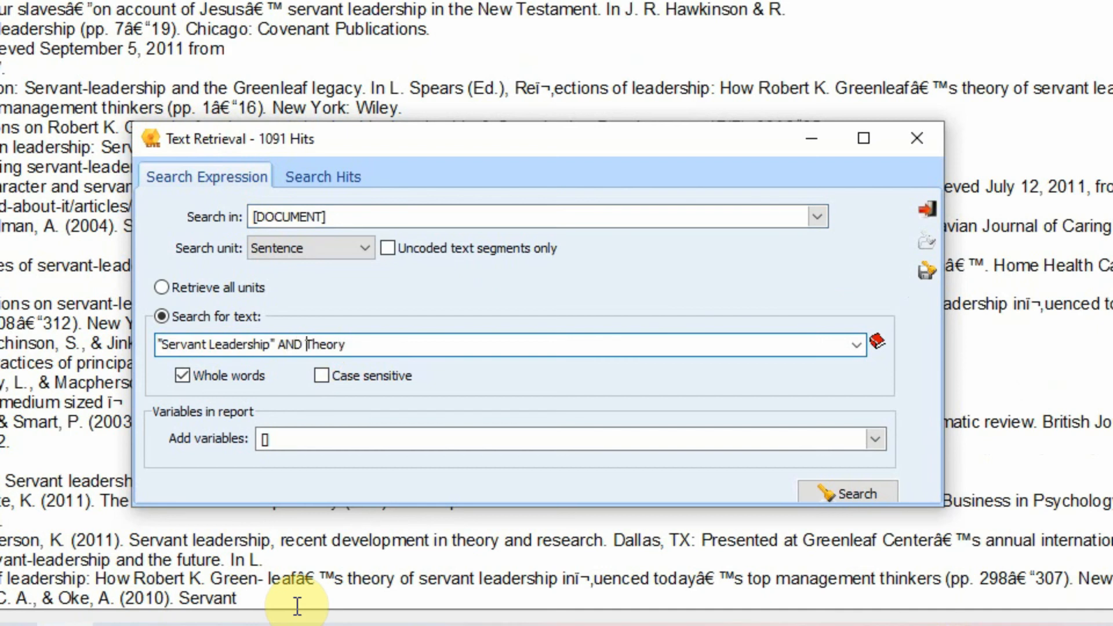
type("Satisfactin AND")
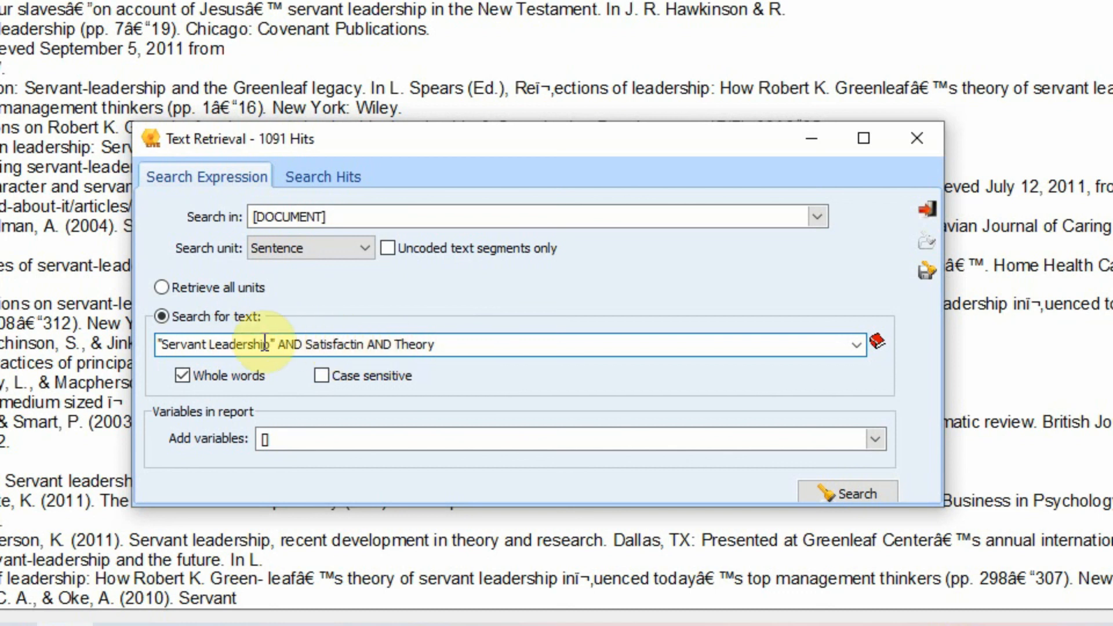
left_click(867, 496)
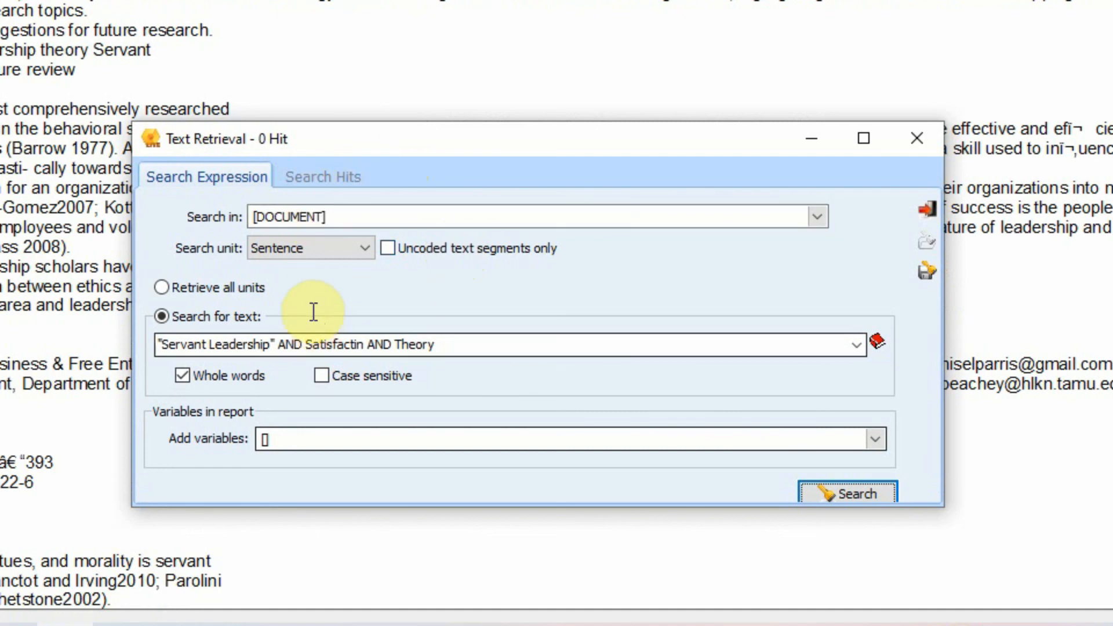
Change the search expression to "Servant Leadership" AND Commitment AND Theory
left_click(313, 346)
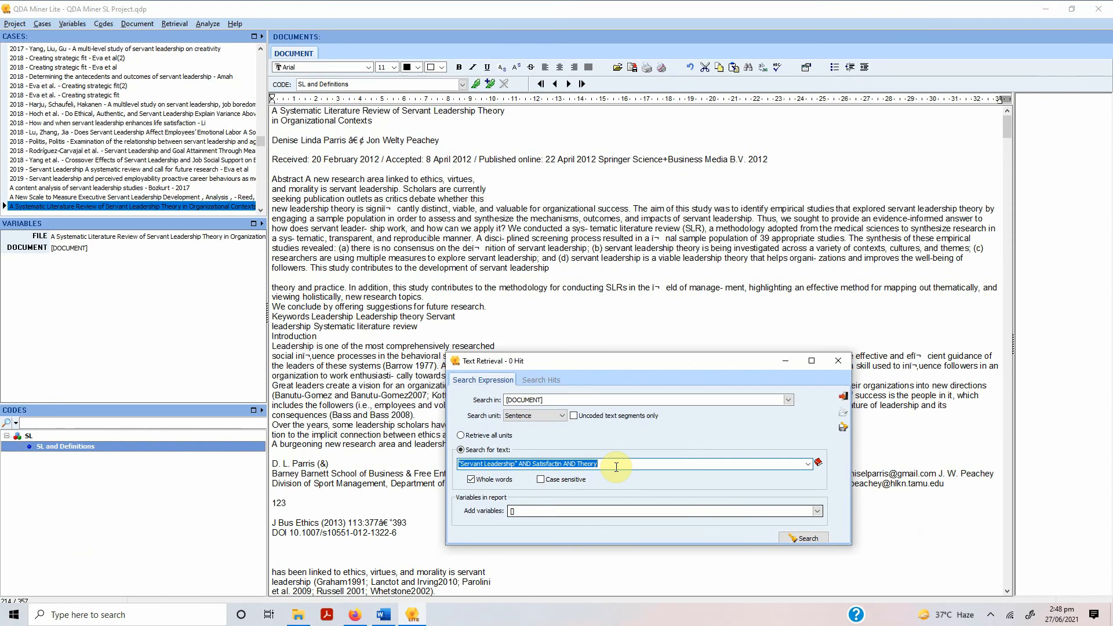
left_click(616, 467)
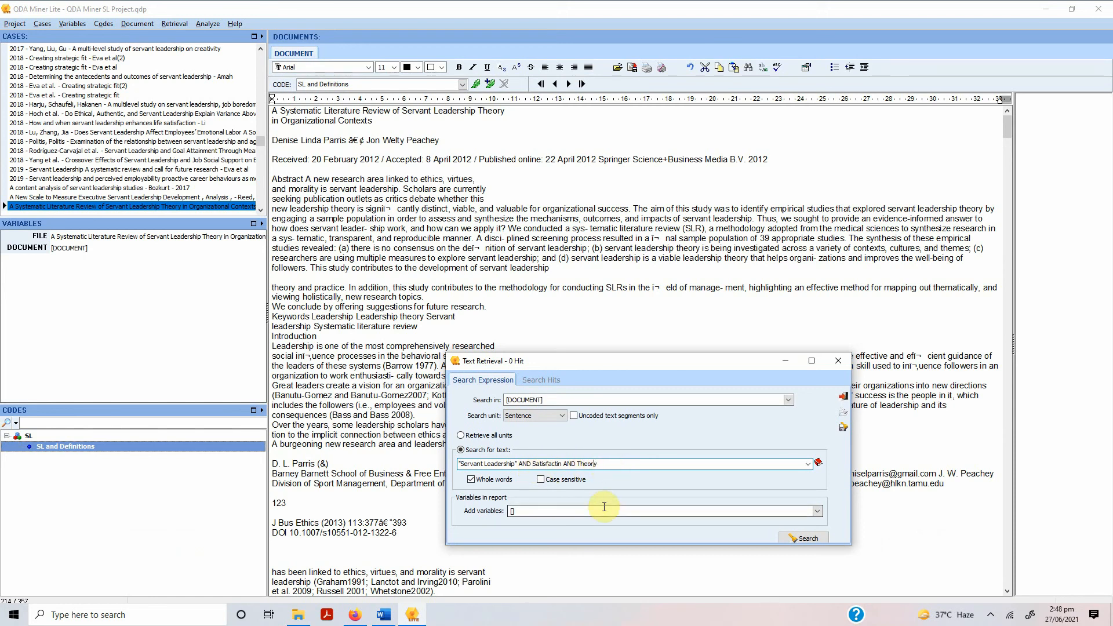
key("Left")
key("Left")
key("Left")
key("Left")
key("Left")
key("Left")
key("Left")
key("Left")
key("Left")
key("Left")
key("Left")
key("Left")
key("Left")
key("Left")
key("Left")
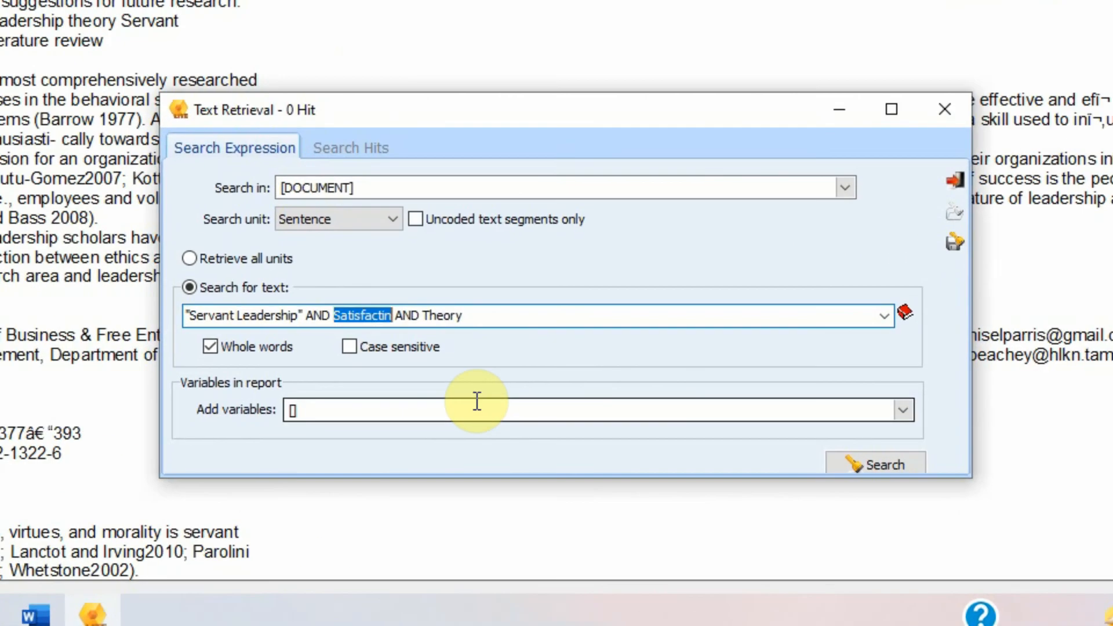
type("Commitment")
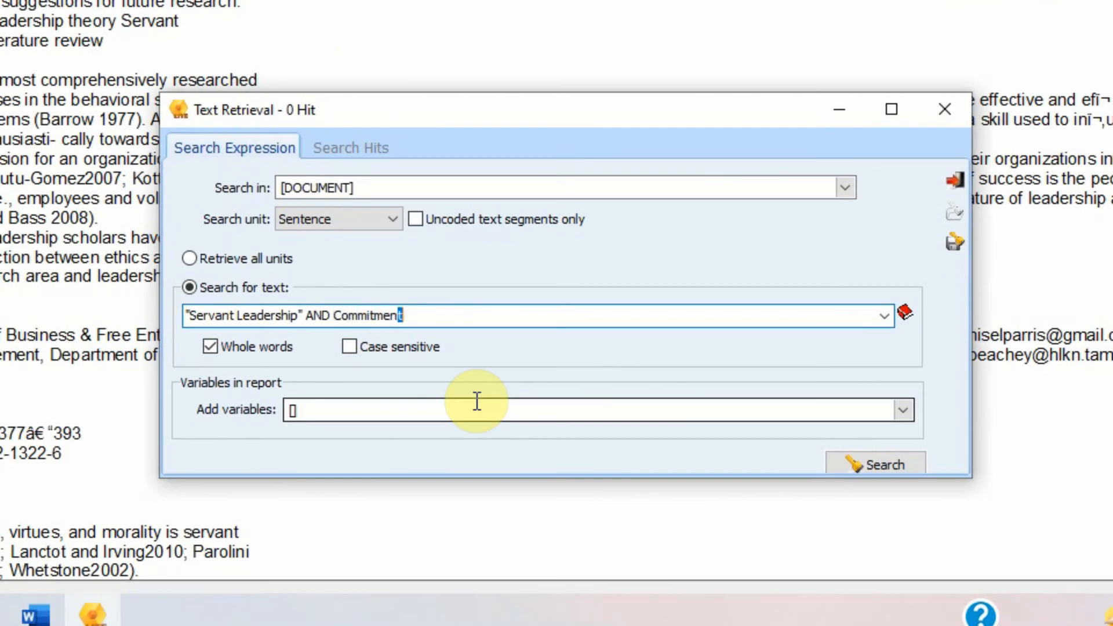
type(" AND Theory")
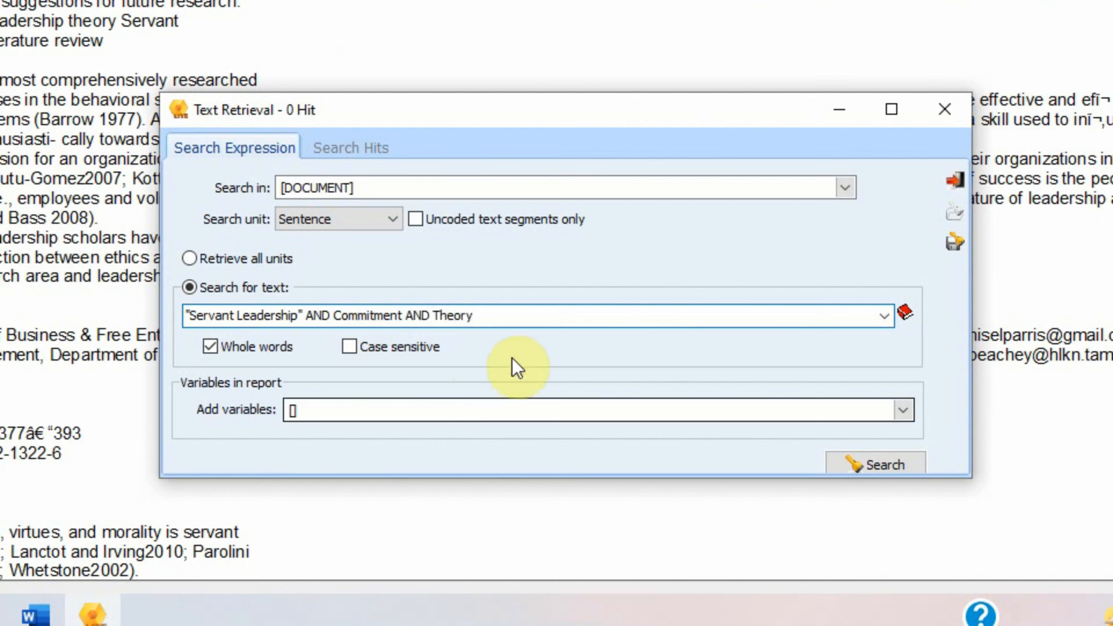
Run the commitment theory search and examine its hits in cases 51 and 80
left_click(851, 462)
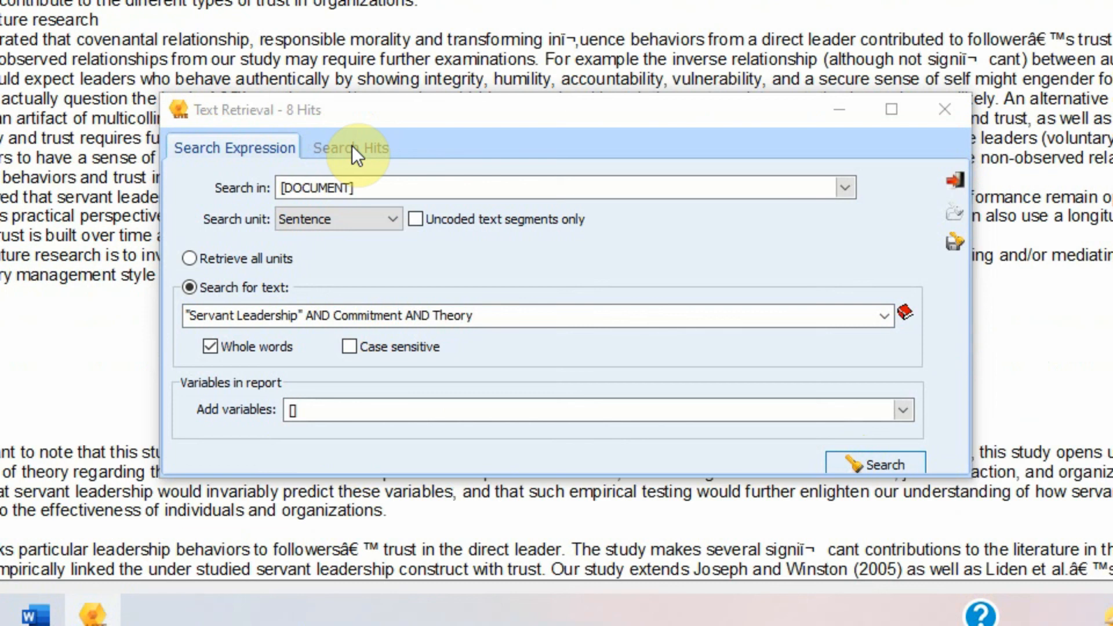
left_click(352, 148)
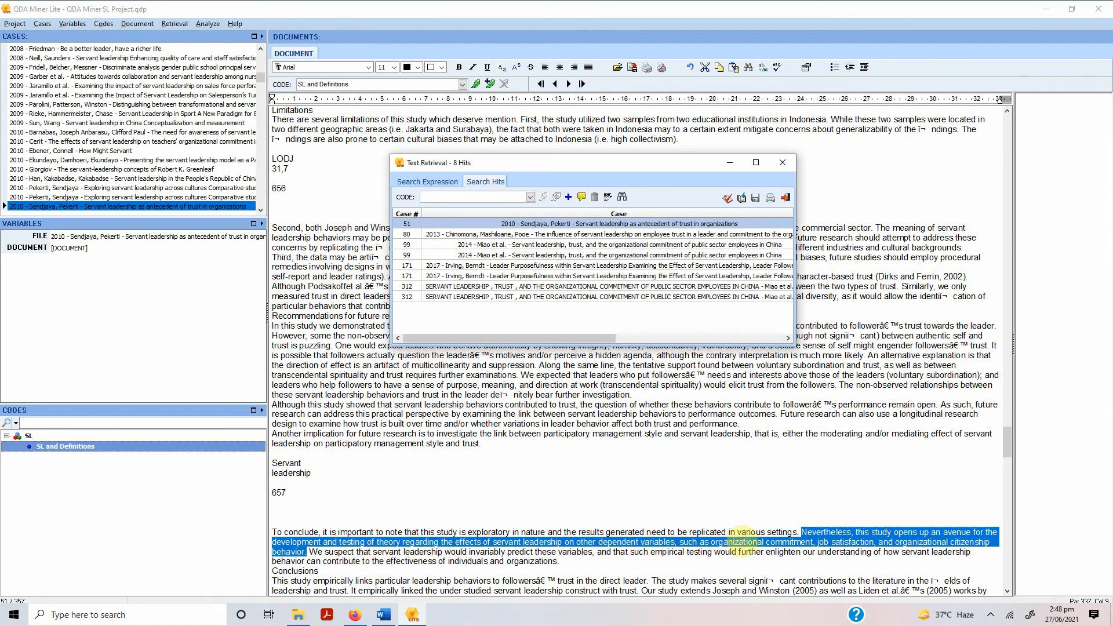
left_click(542, 234)
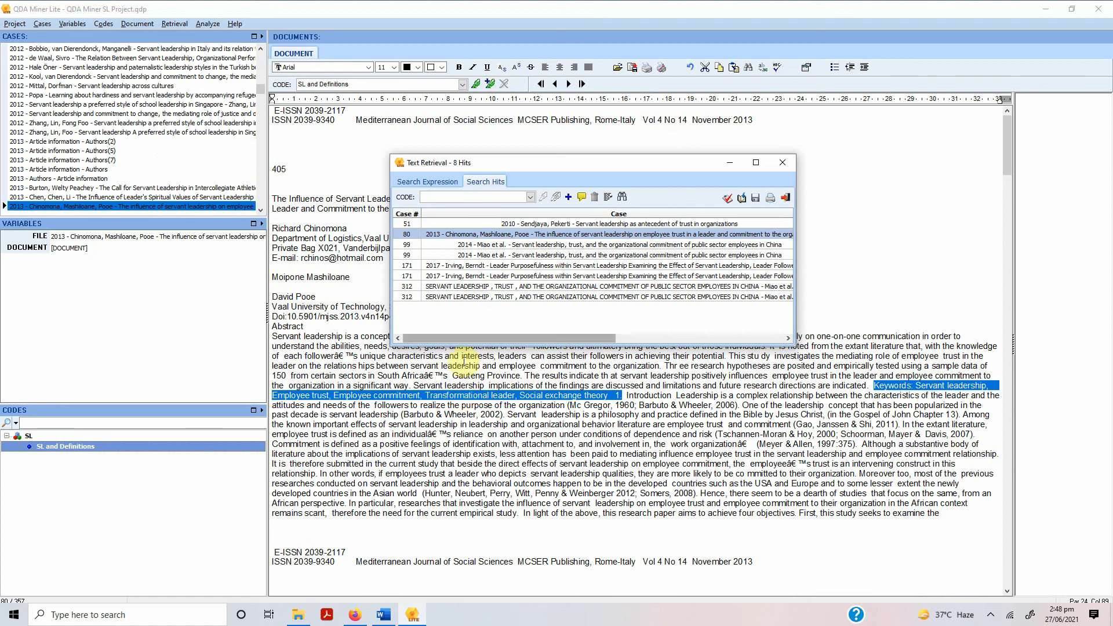
Set the search unit to Paragraphs and rerun the search with the same expression
left_click(419, 184)
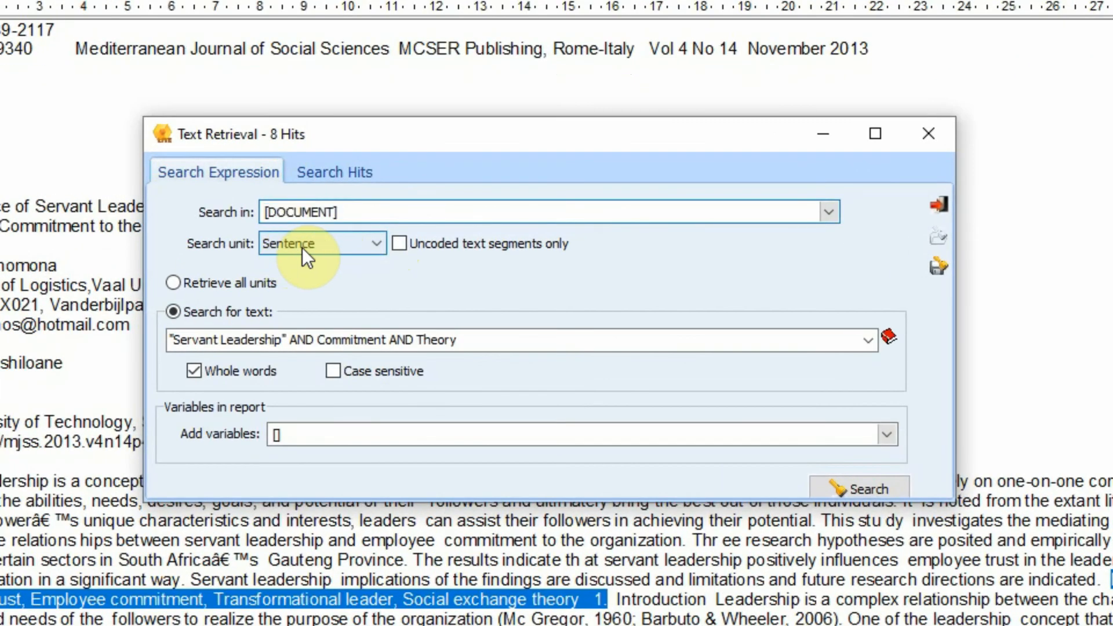
left_click(302, 248)
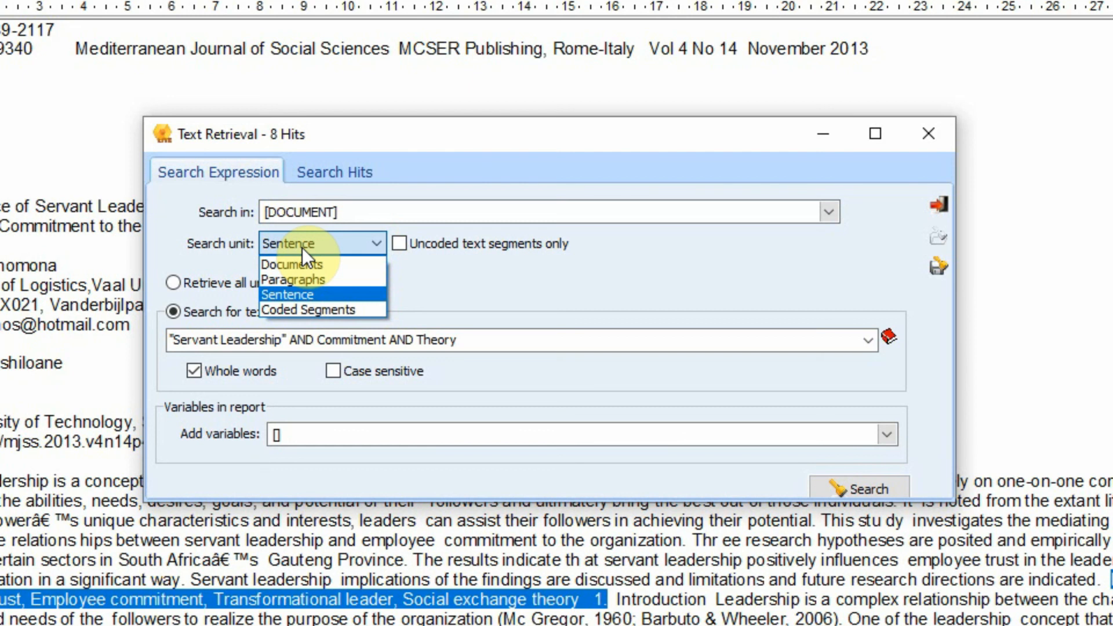
left_click(308, 281)
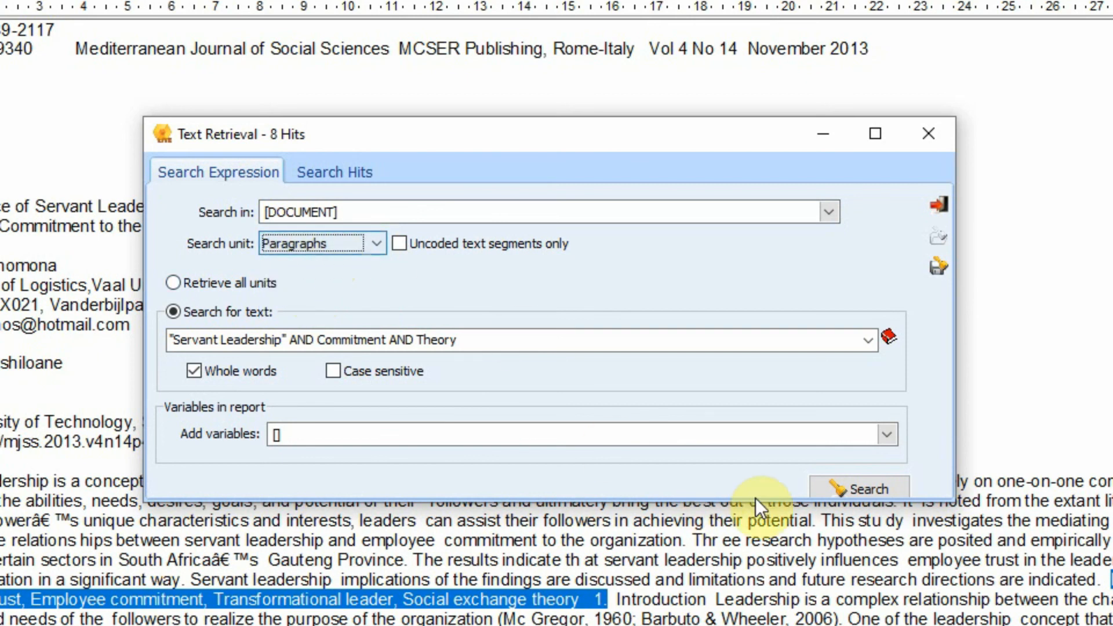
left_click(876, 496)
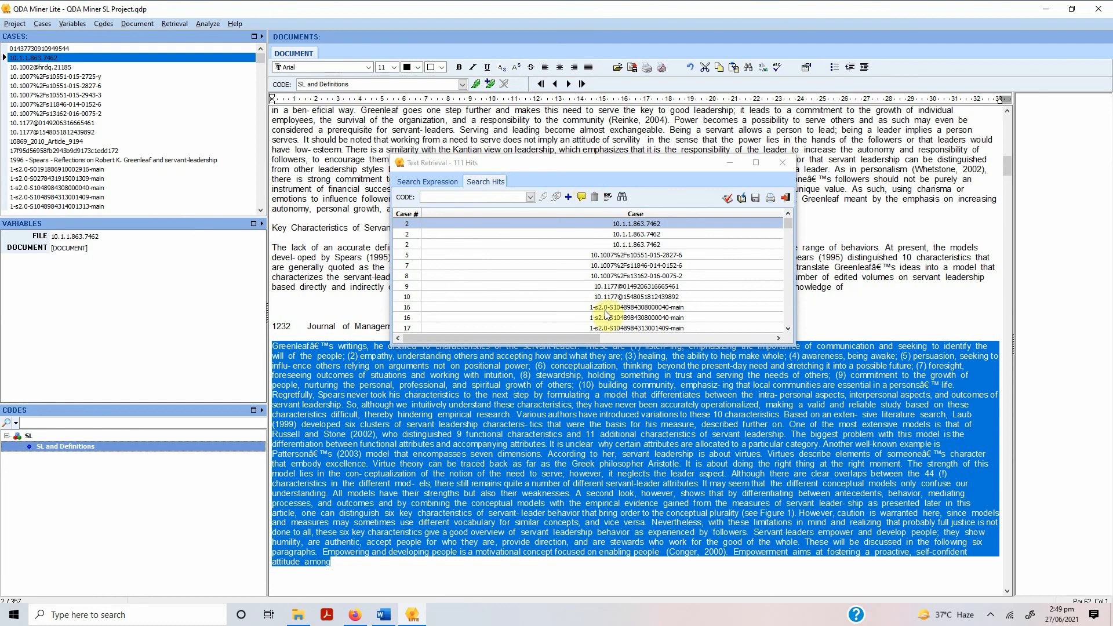
Examine the paragraph-level search hits in cases 8, 7 and 2
left_click(590, 276)
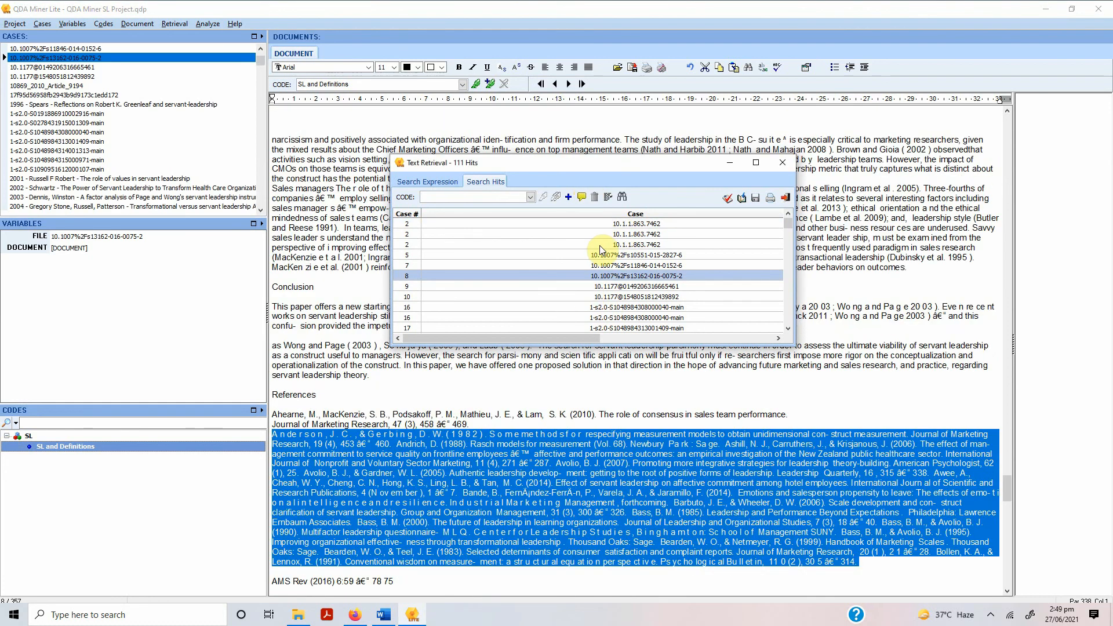
scroll(599, 245, "down", 1)
scroll(564, 264, "up", 1)
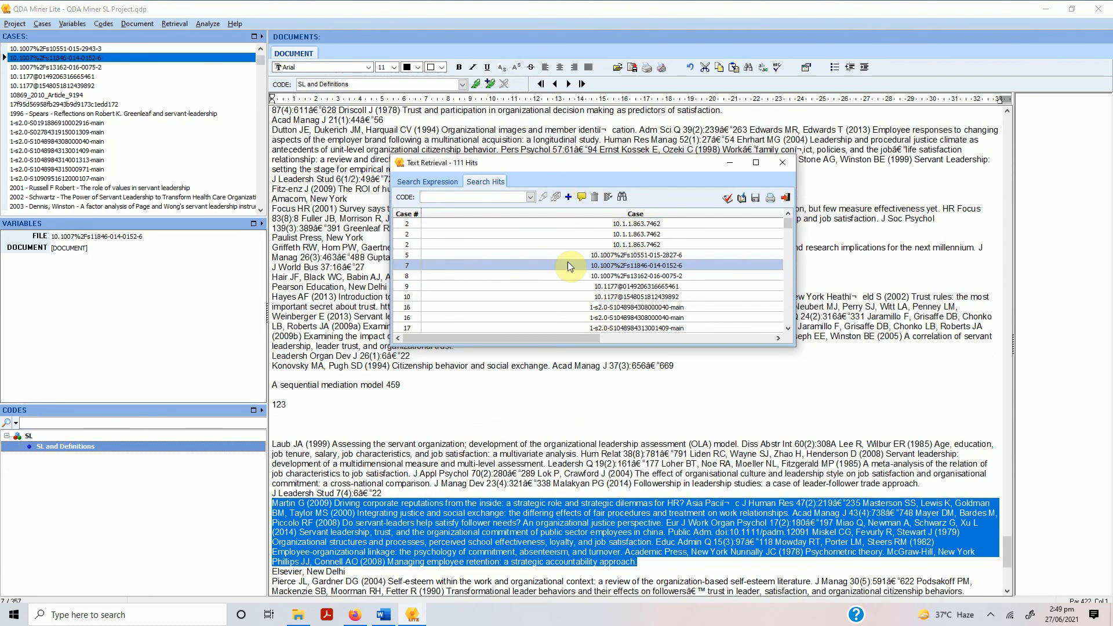
scroll(568, 262, "up", 1)
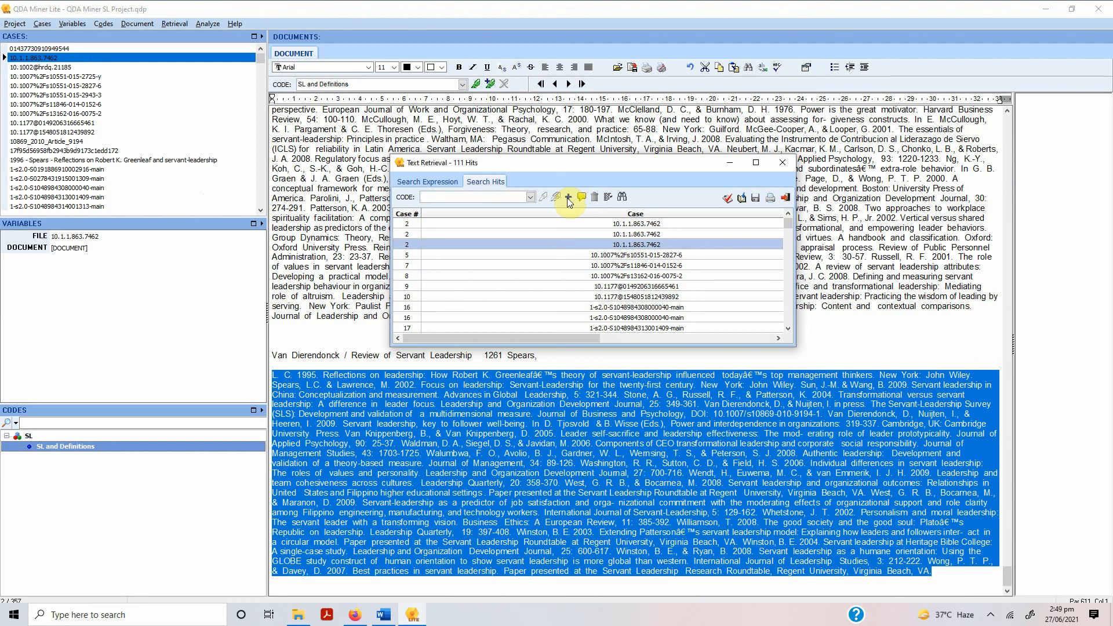